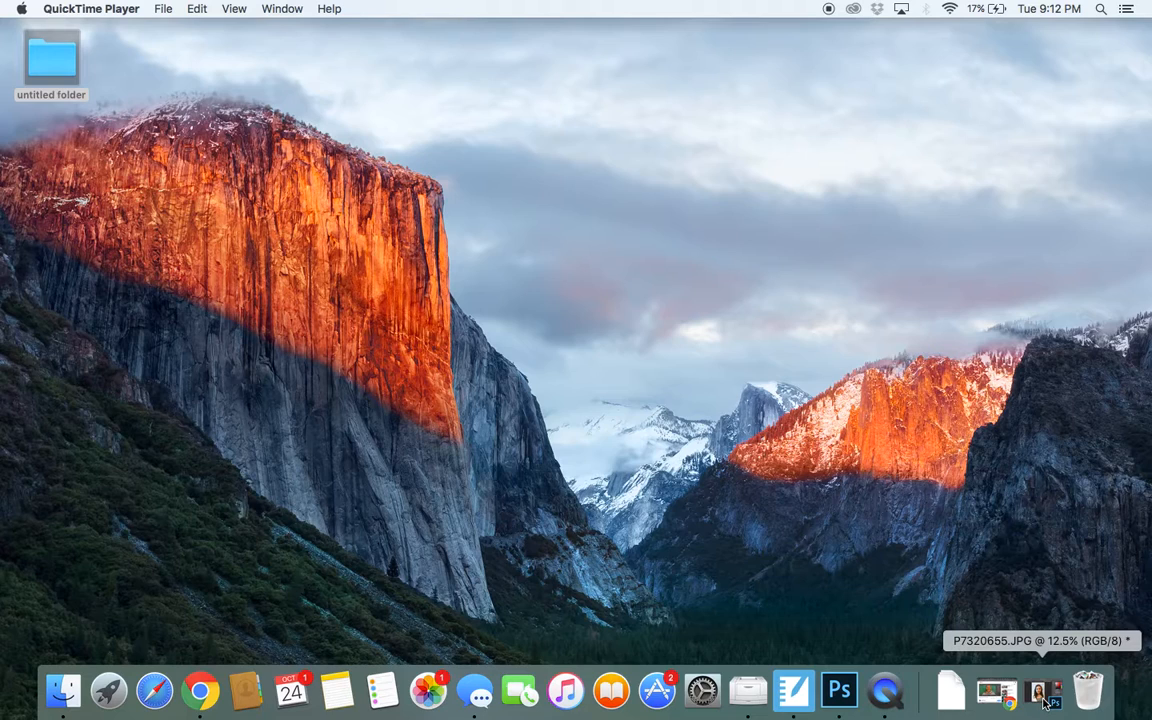
Step: Switch to Photoshop by restoring the minimized P7320655.JPG window and move it nearer the middle of the desktop
click(1045, 703)
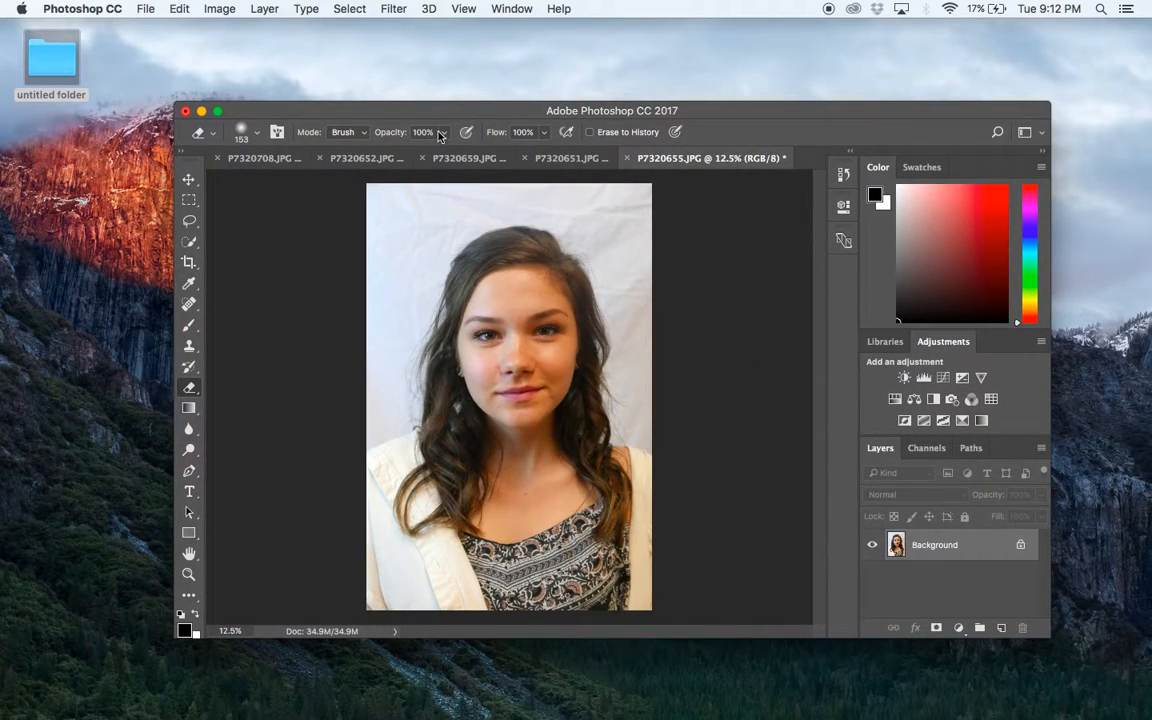
drag(450, 111, 409, 85)
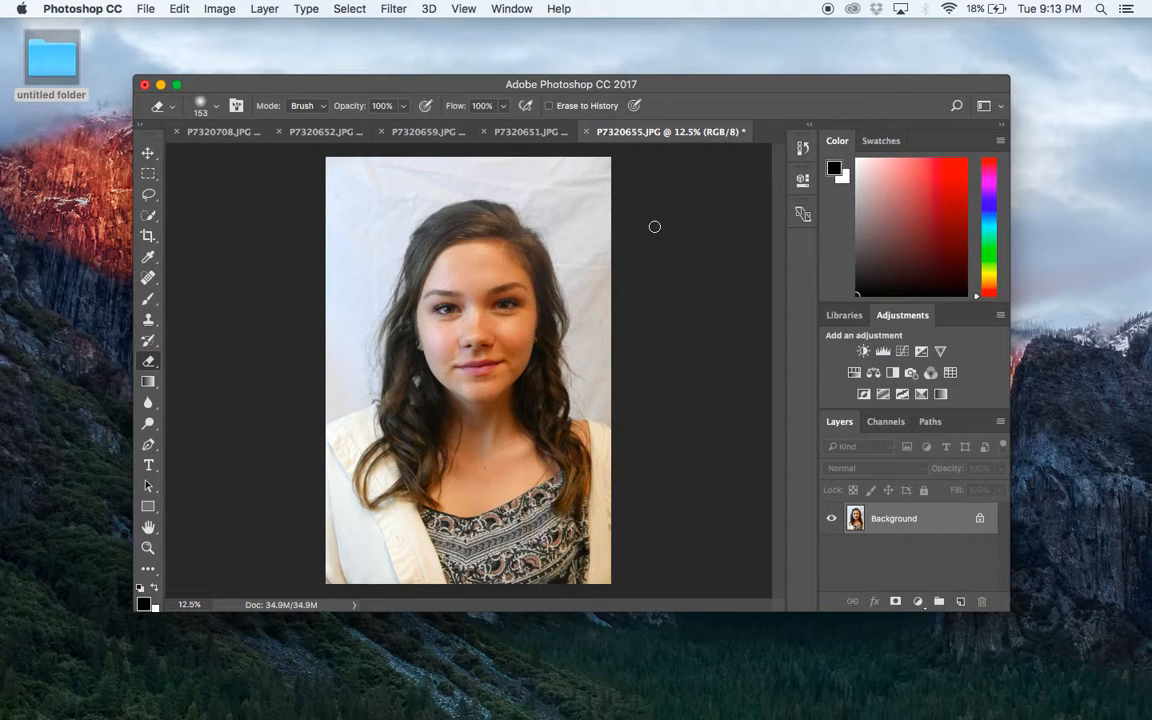
Step: Look through the open portraits to compare the faces available for the composite
click(529, 132)
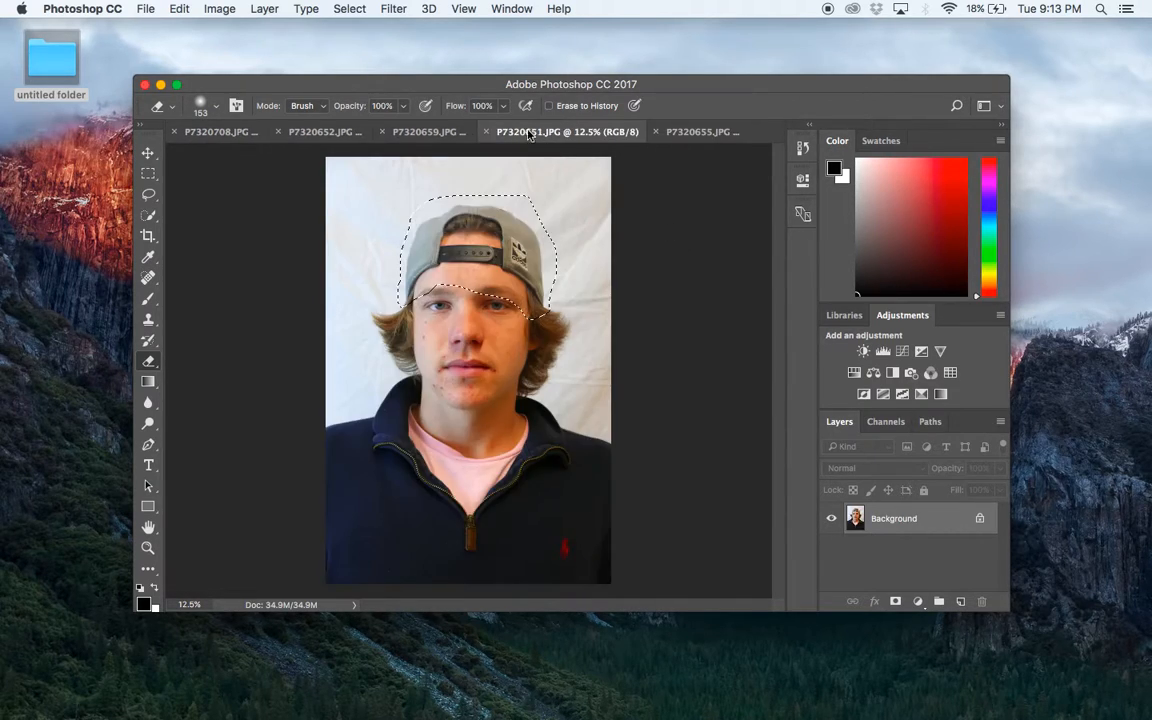
click(415, 132)
click(325, 132)
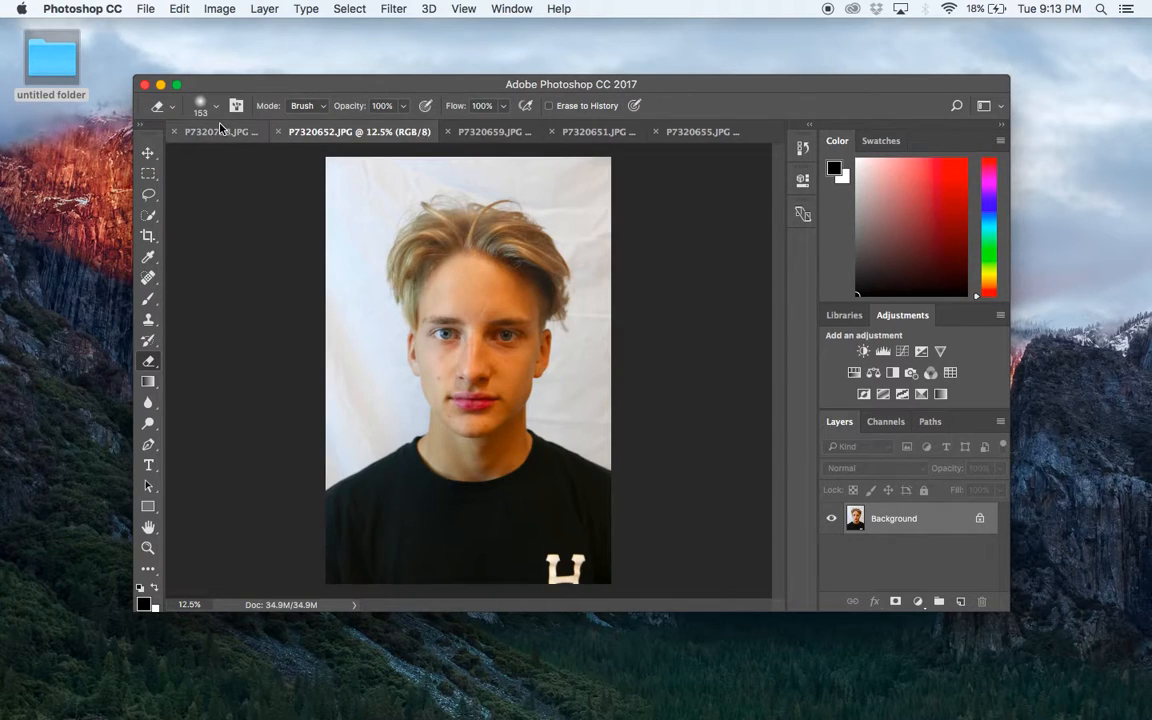
click(219, 132)
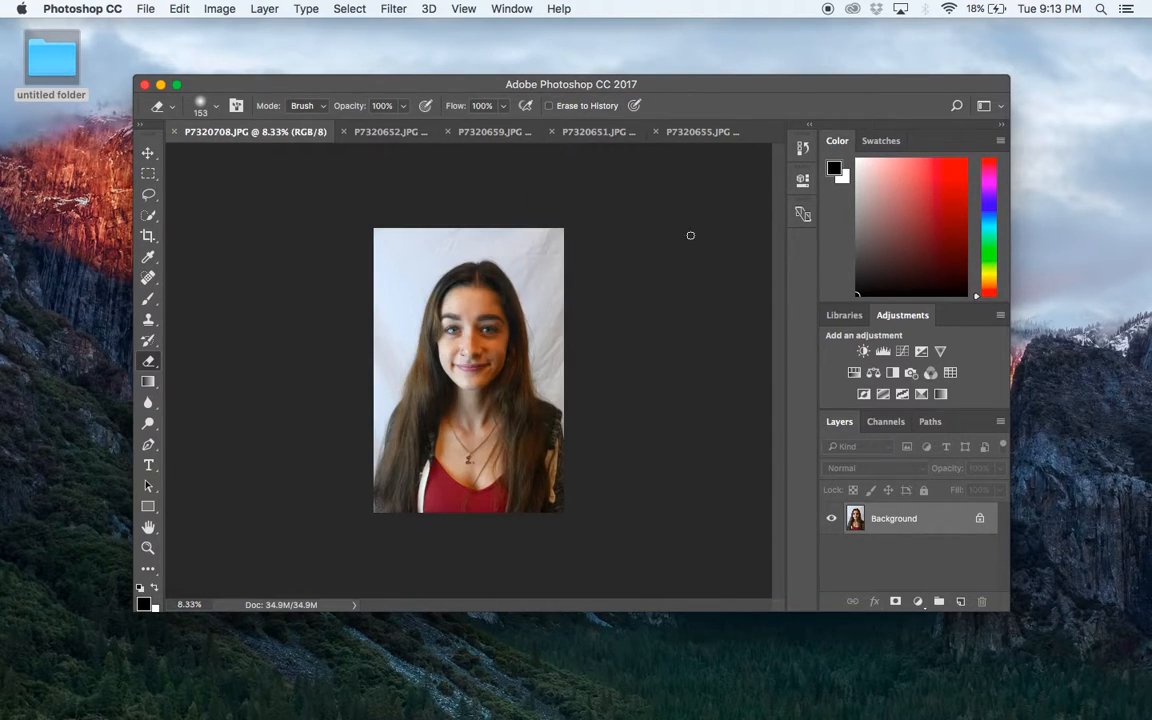
click(688, 135)
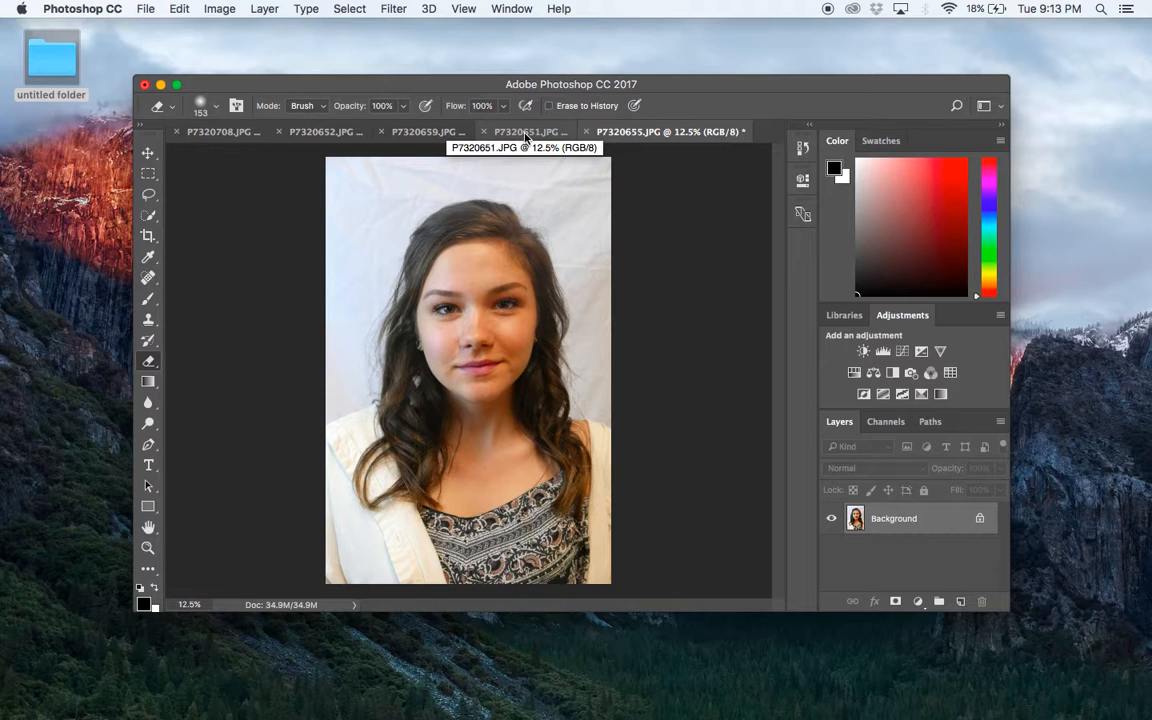
click(232, 133)
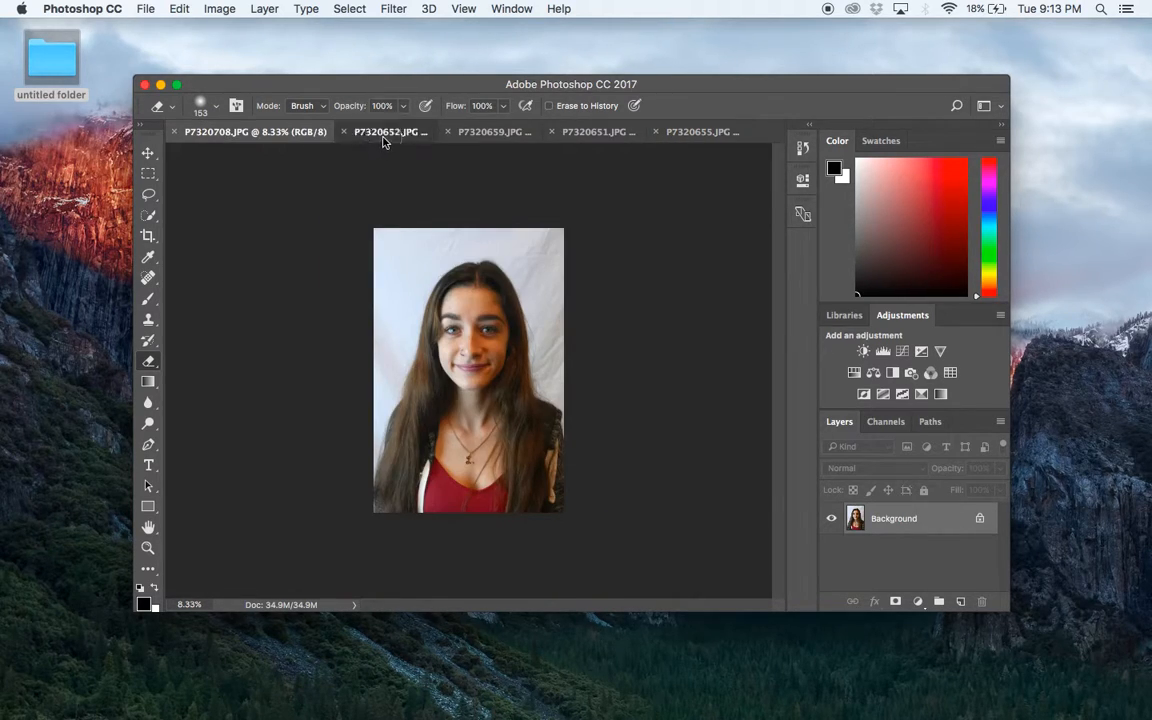
click(382, 138)
click(483, 137)
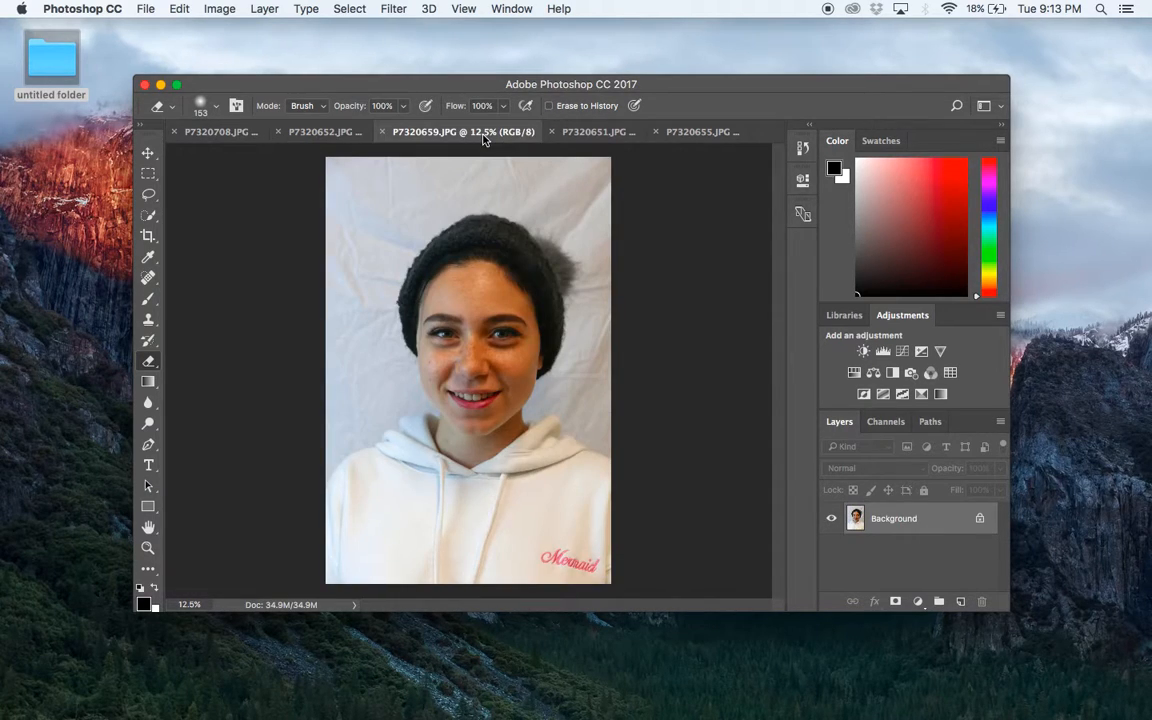
Step: Clear the selection around the cap in P7320651.JPG
click(591, 139)
key(super+d)
Step: Choose the Lasso tool in P7320652.JPG and set its feather to 20 px
click(431, 136)
click(333, 139)
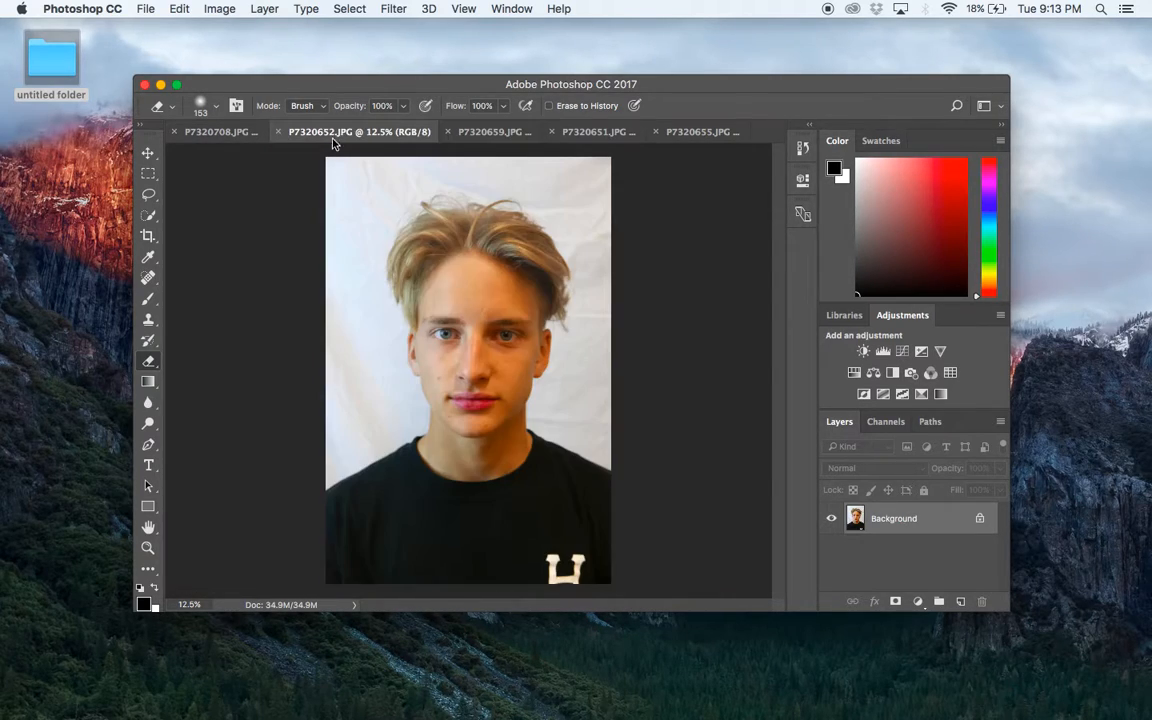
click(149, 196)
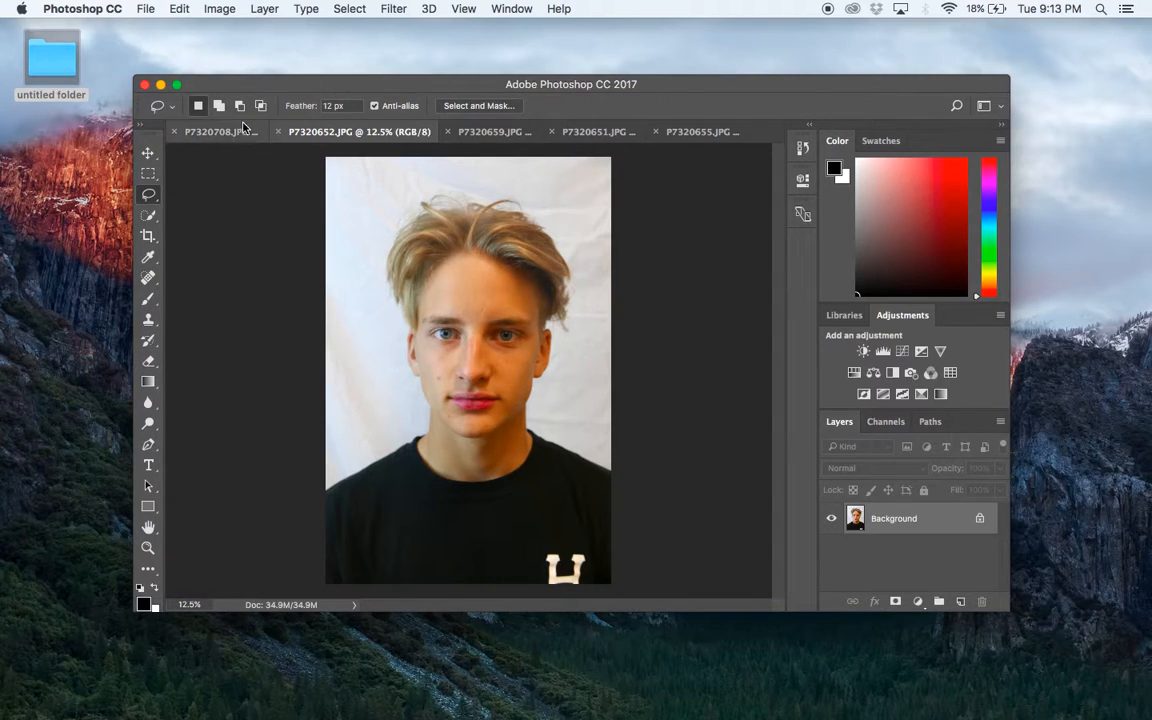
click(321, 105)
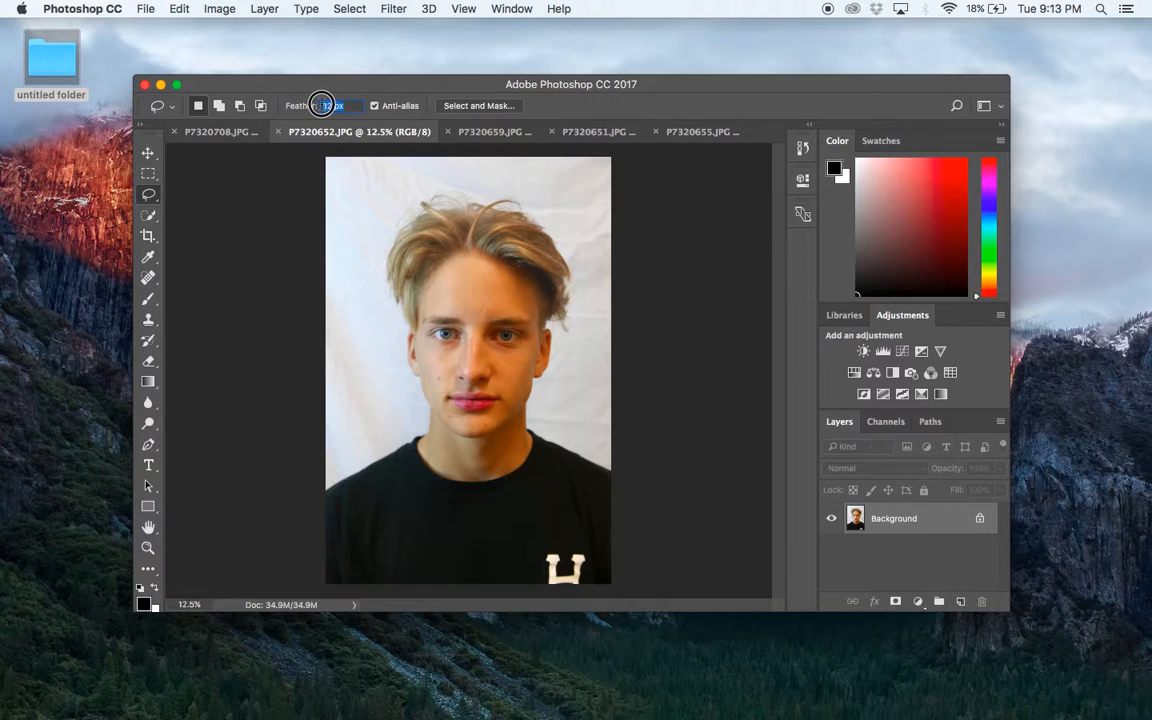
text(12 p)
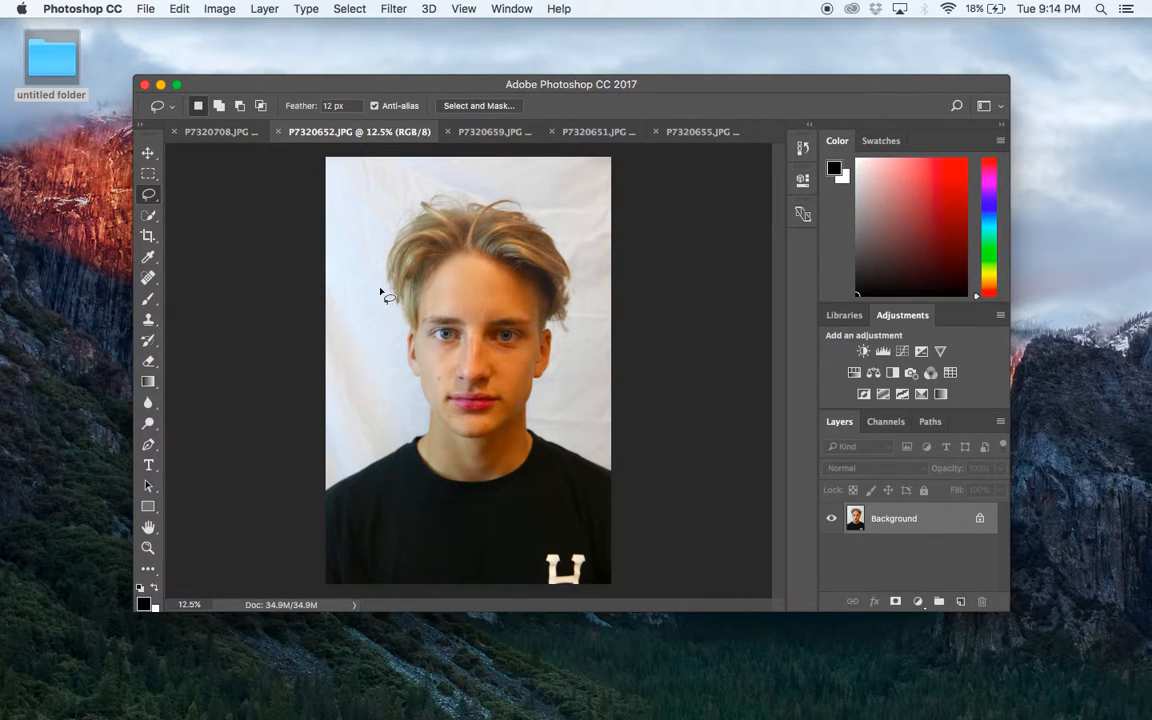
click(333, 105)
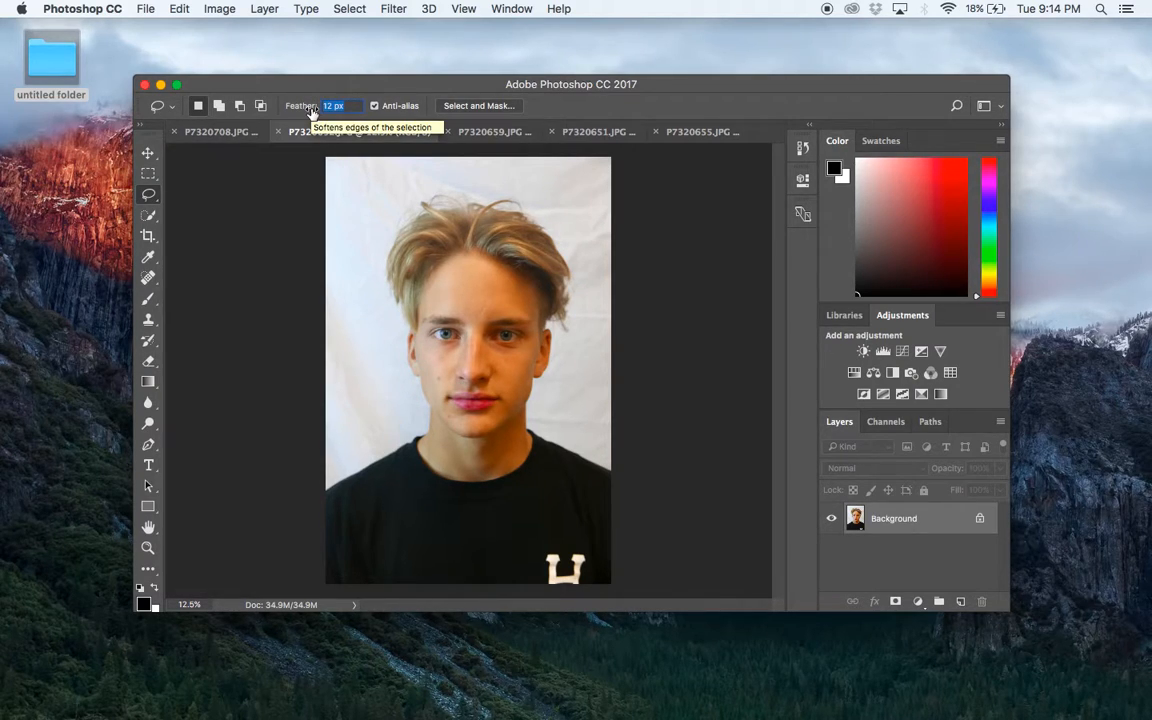
text(20)
key(Return)
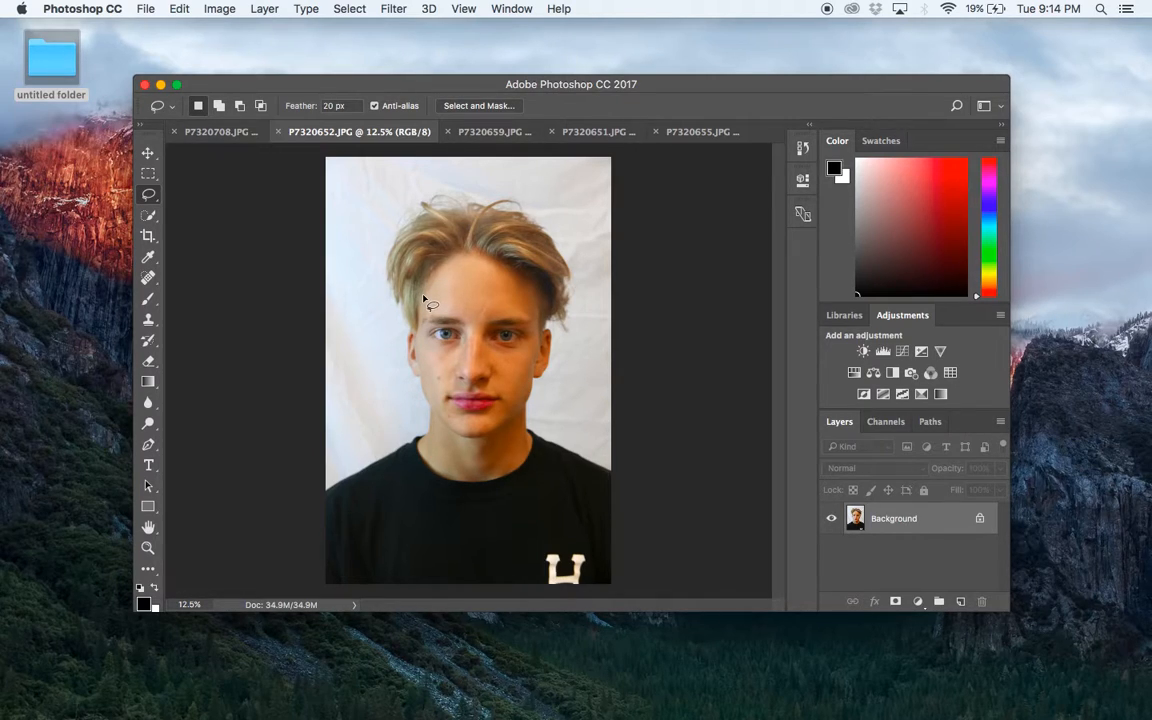
Step: Lasso the area around the eyes in P7320652.JPG and copy it into P7320655.JPG as a new layer
mouse_move(420, 300)
mouse_down()
mouse_move(531, 302)
mouse_move(544, 348)
mouse_move(512, 371)
mouse_move(477, 354)
mouse_move(436, 363)
mouse_move(416, 354)
mouse_move(426, 299)
mouse_up()
click(696, 131)
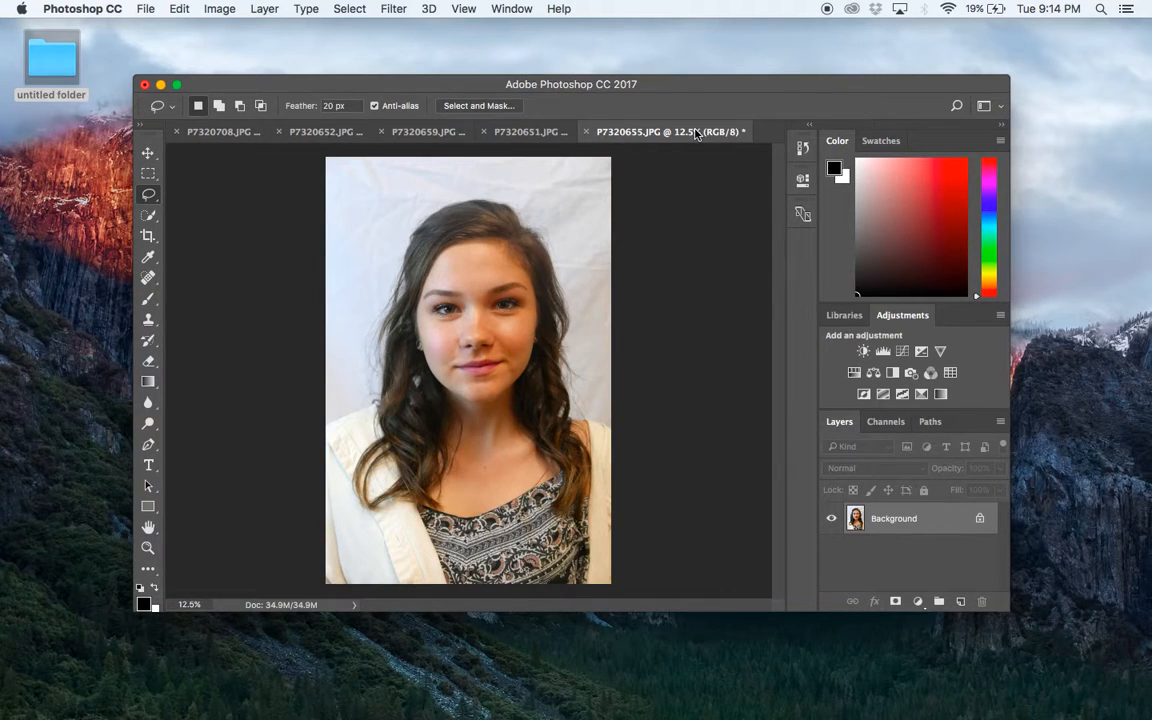
key(super+v)
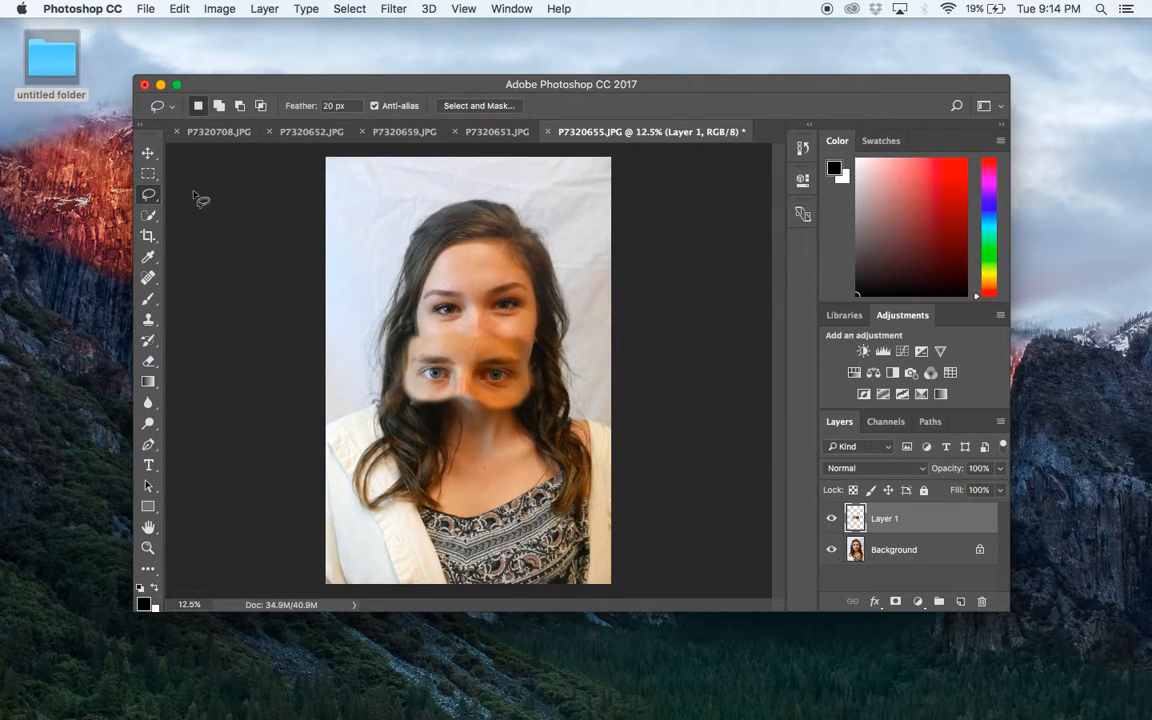
Step: Move the pasted eyes over the portrait's own eyes and rename their layer as eyes
click(147, 151)
drag(498, 392, 507, 325)
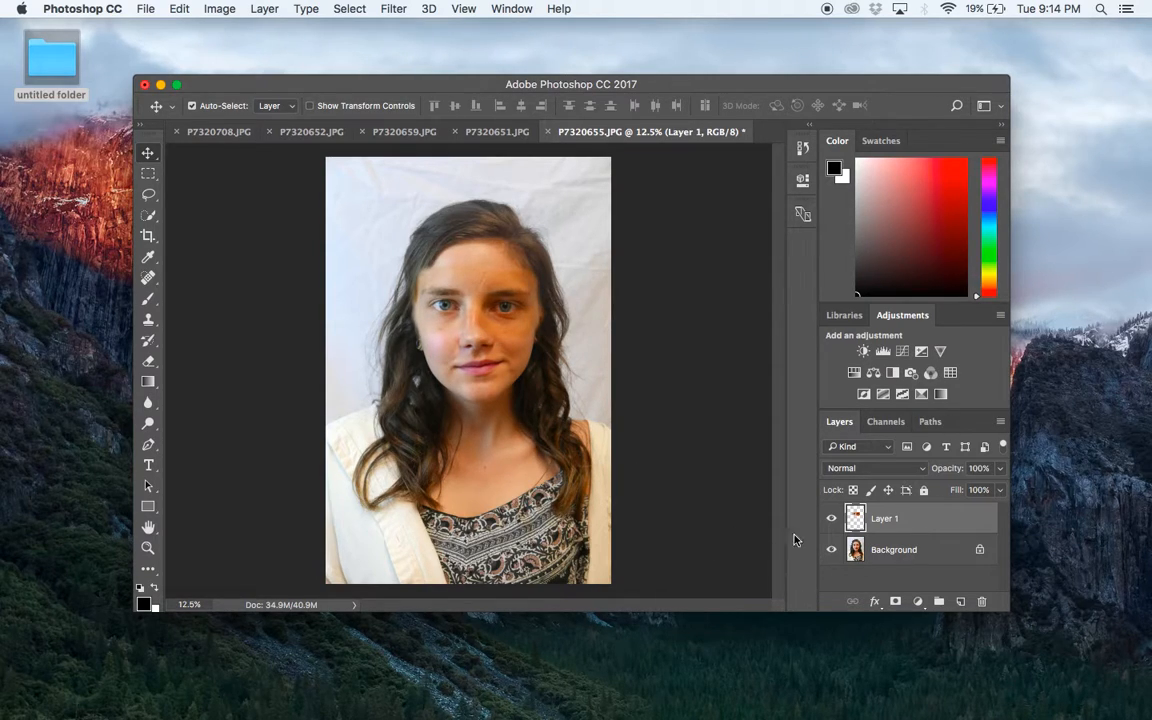
double_click(884, 519)
key(Return)
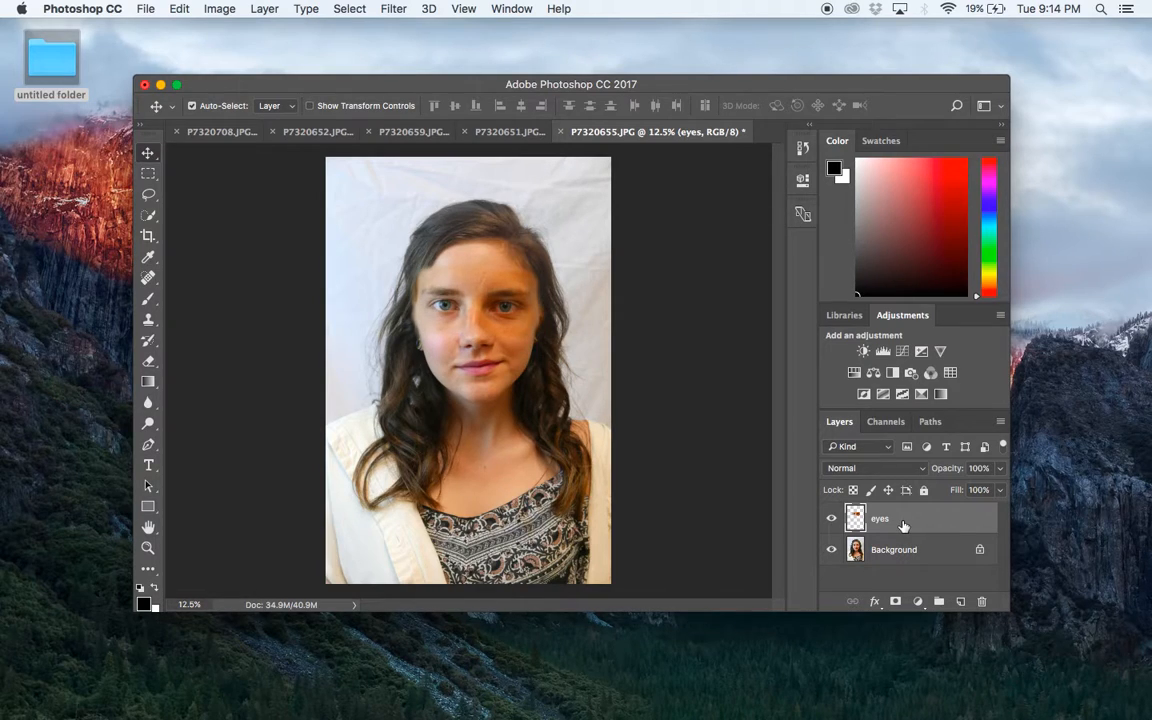
Step: Lower the opacity of the eyes layer to 52%
click(1000, 422)
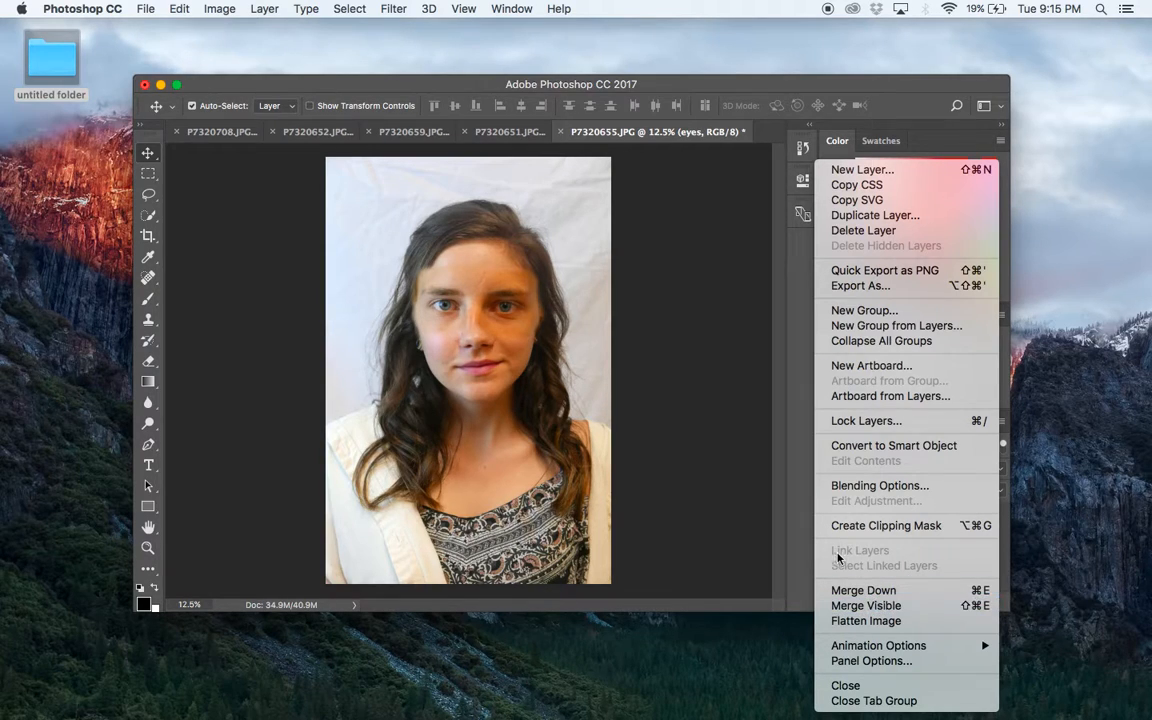
click(795, 562)
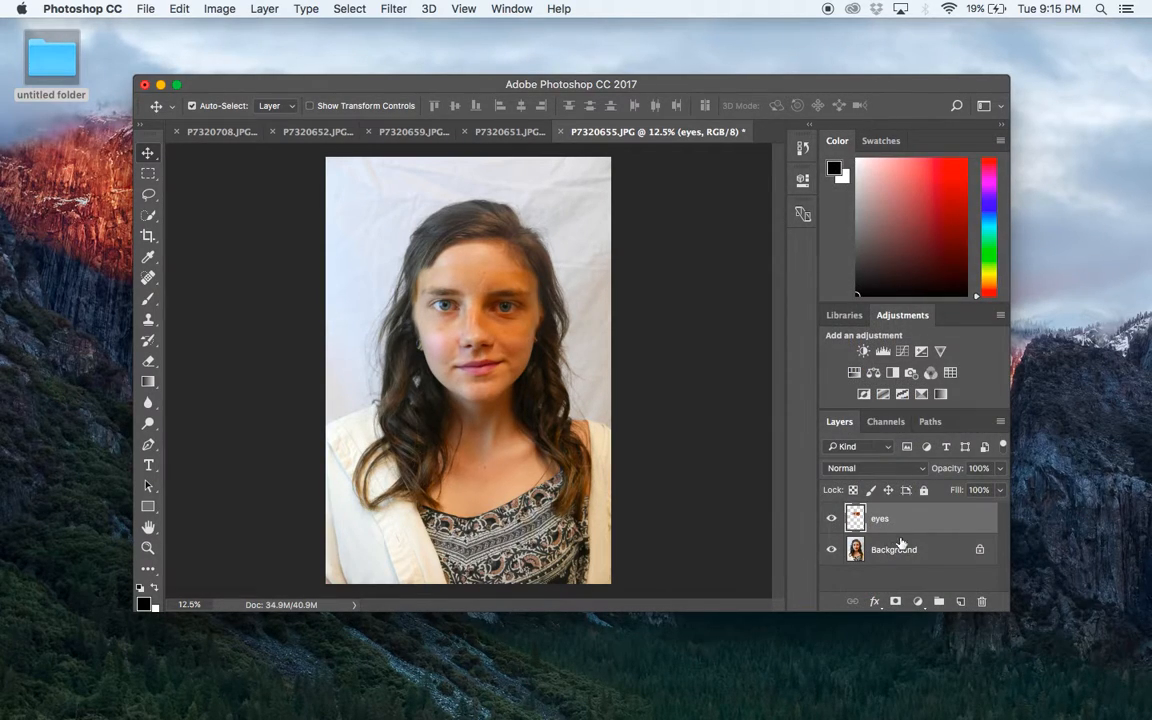
click(1000, 469)
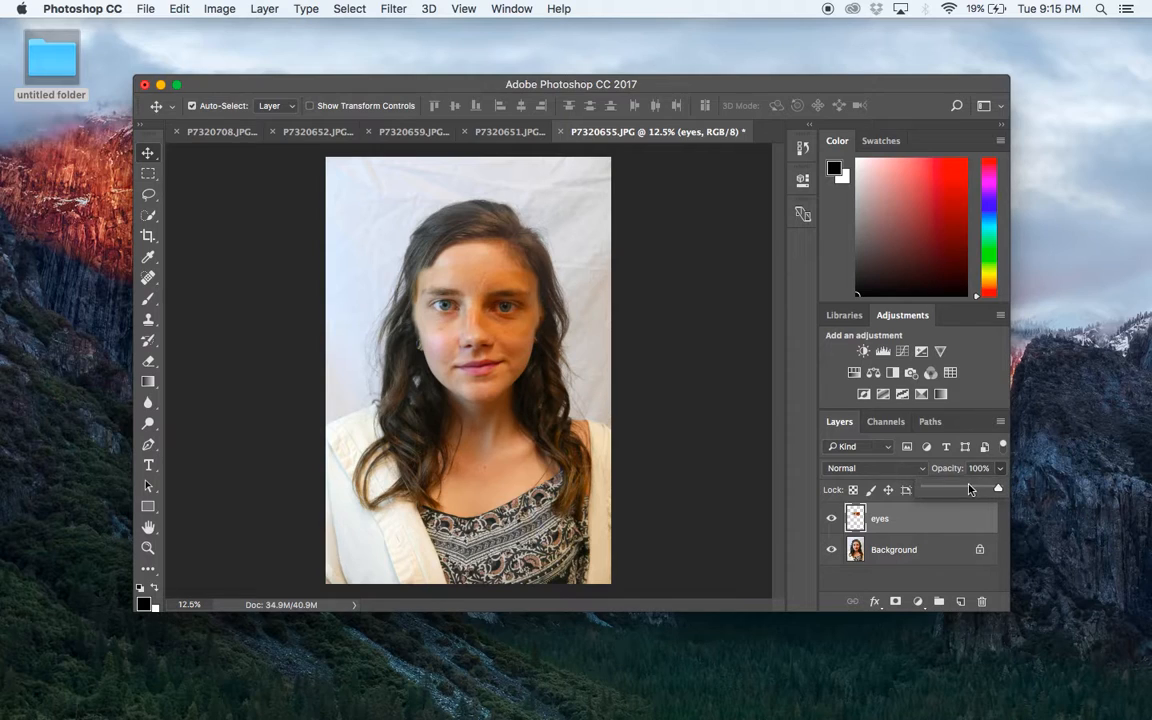
drag(970, 489, 964, 491)
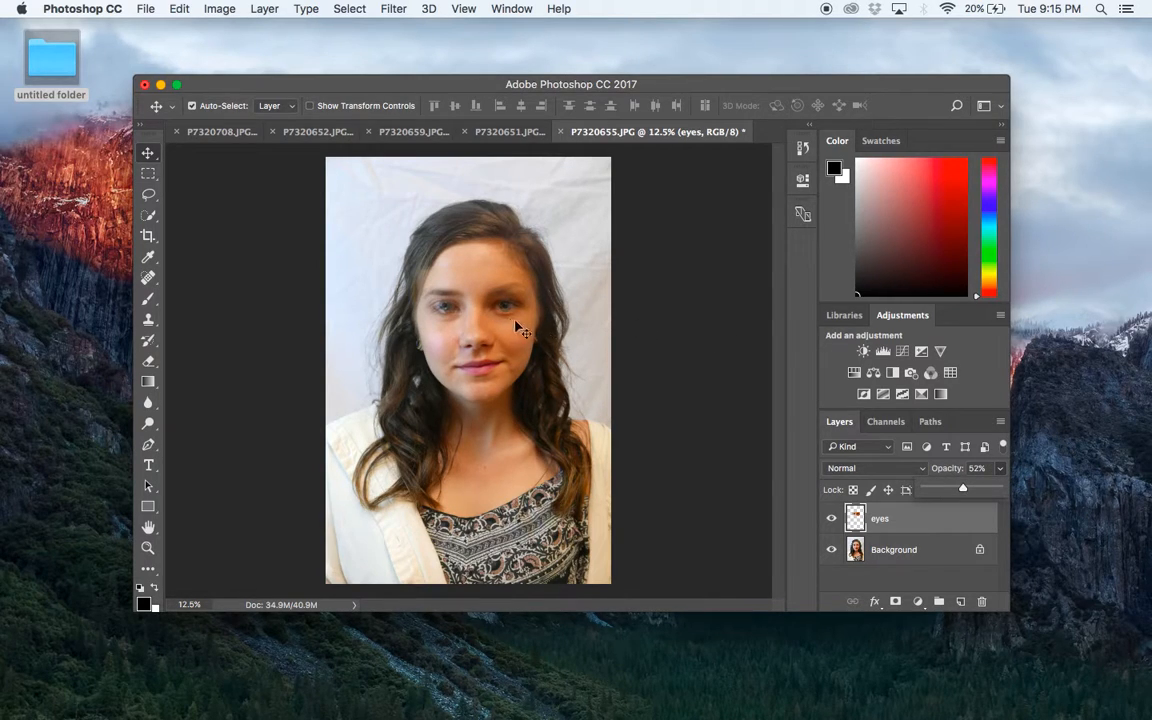
Step: Reposition the translucent eyes layer to line up with the eyes of the portrait beneath
drag(488, 338, 506, 315)
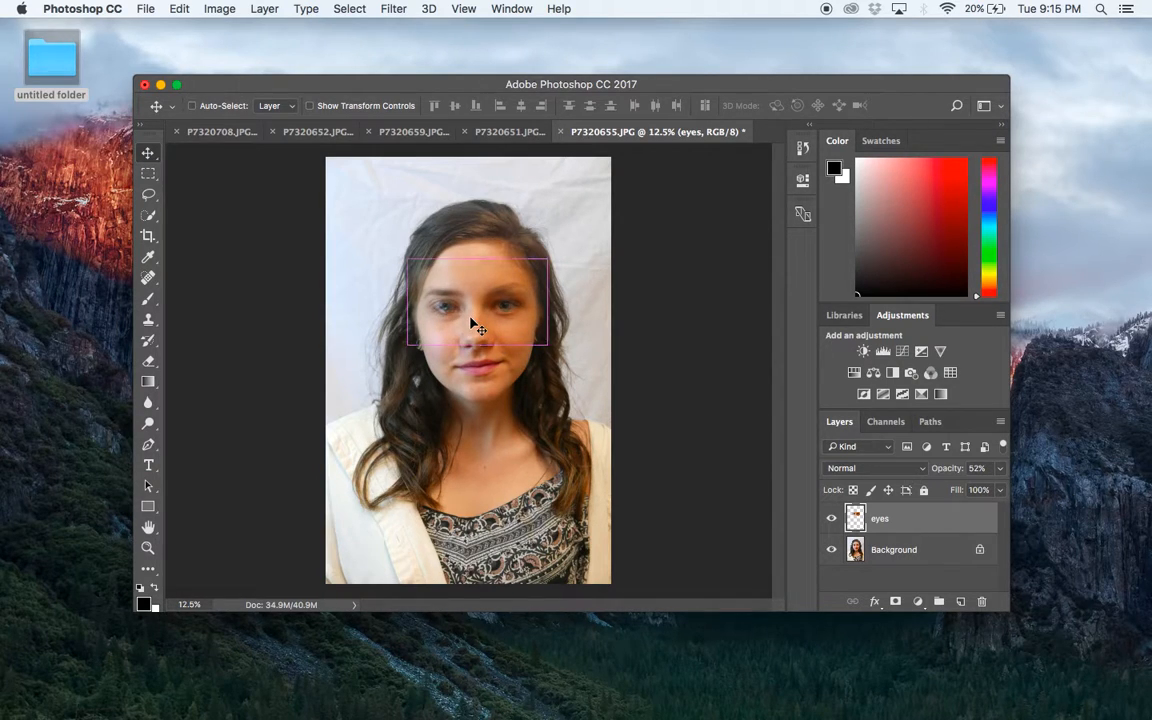
key(super+equal)
key(super+equal)
drag(492, 263, 503, 272)
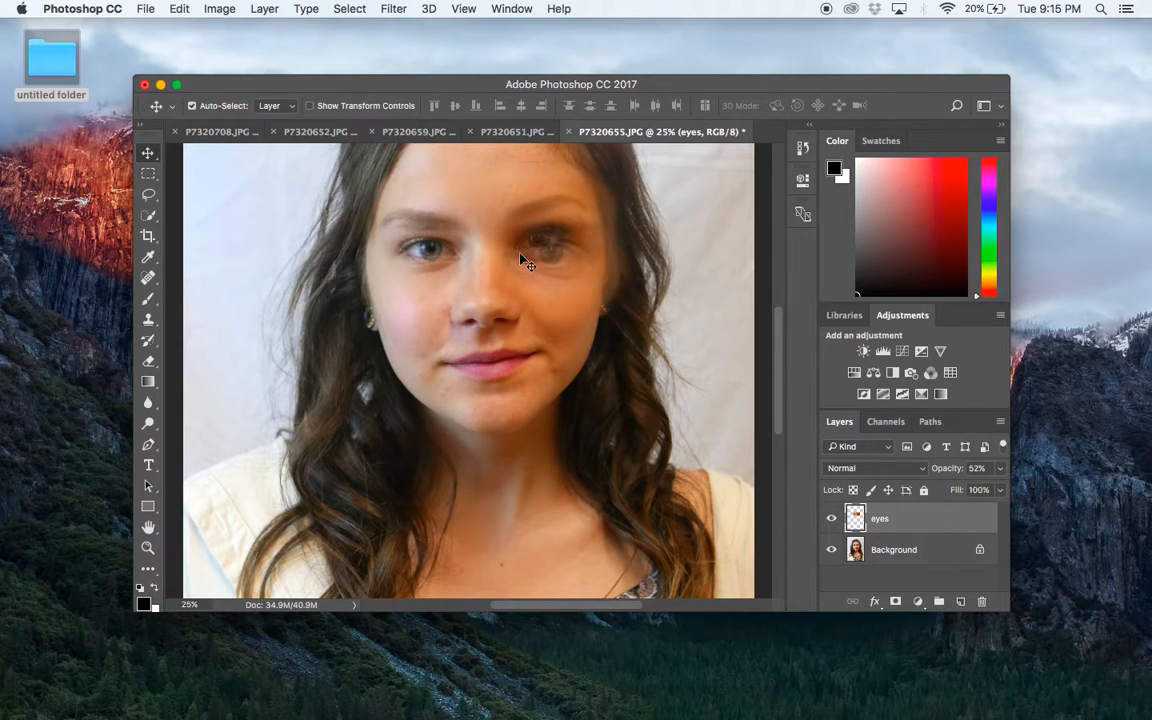
drag(528, 262, 527, 259)
Step: Rotate the eyes layer to about -3.5° and shift it to match the tilt of the face beneath
click(180, 10)
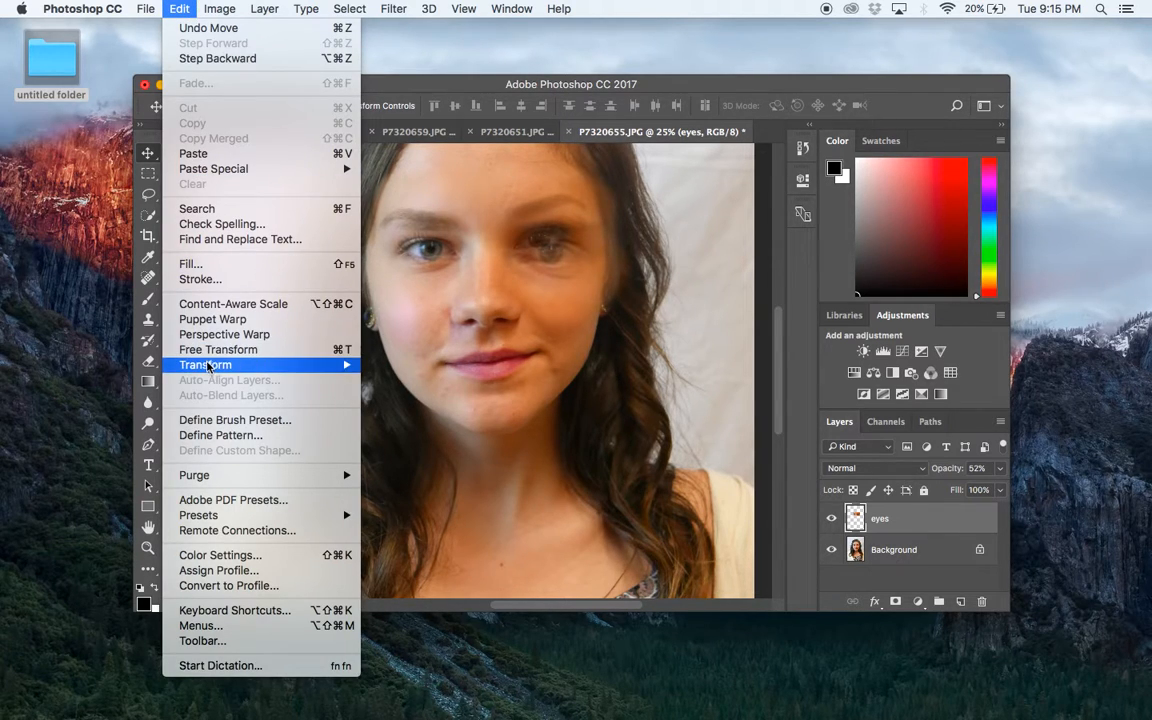
mouse_move(300, 364)
click(400, 404)
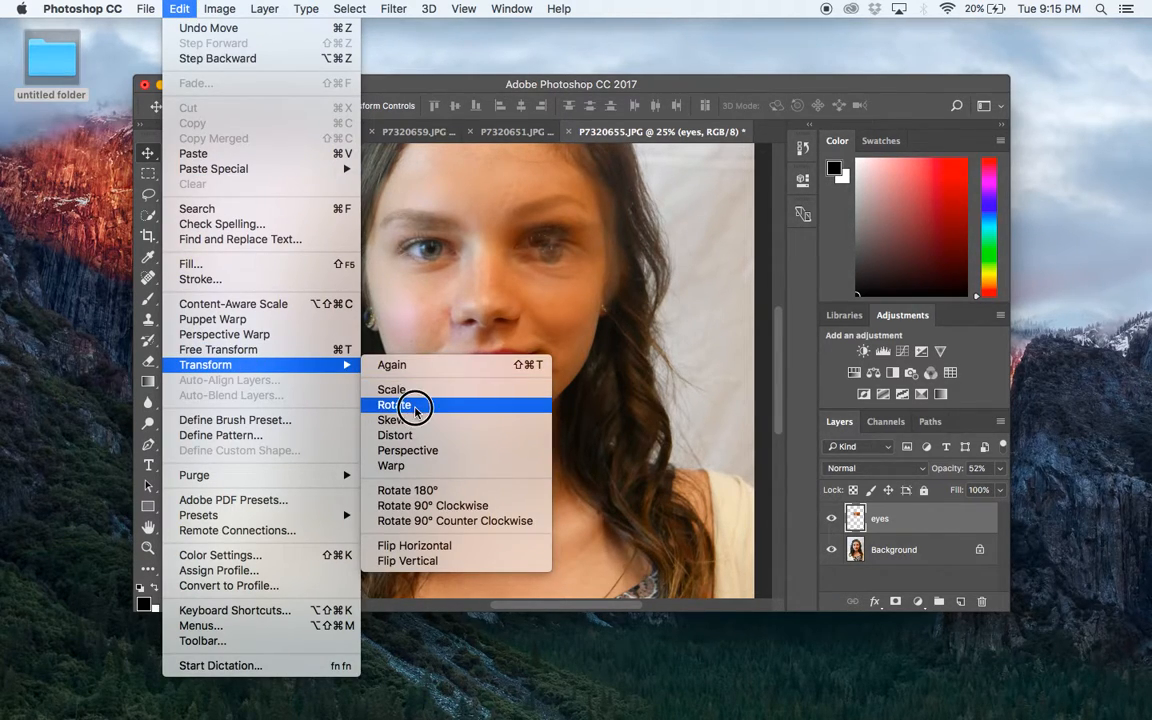
drag(636, 330, 637, 312)
drag(576, 291, 573, 288)
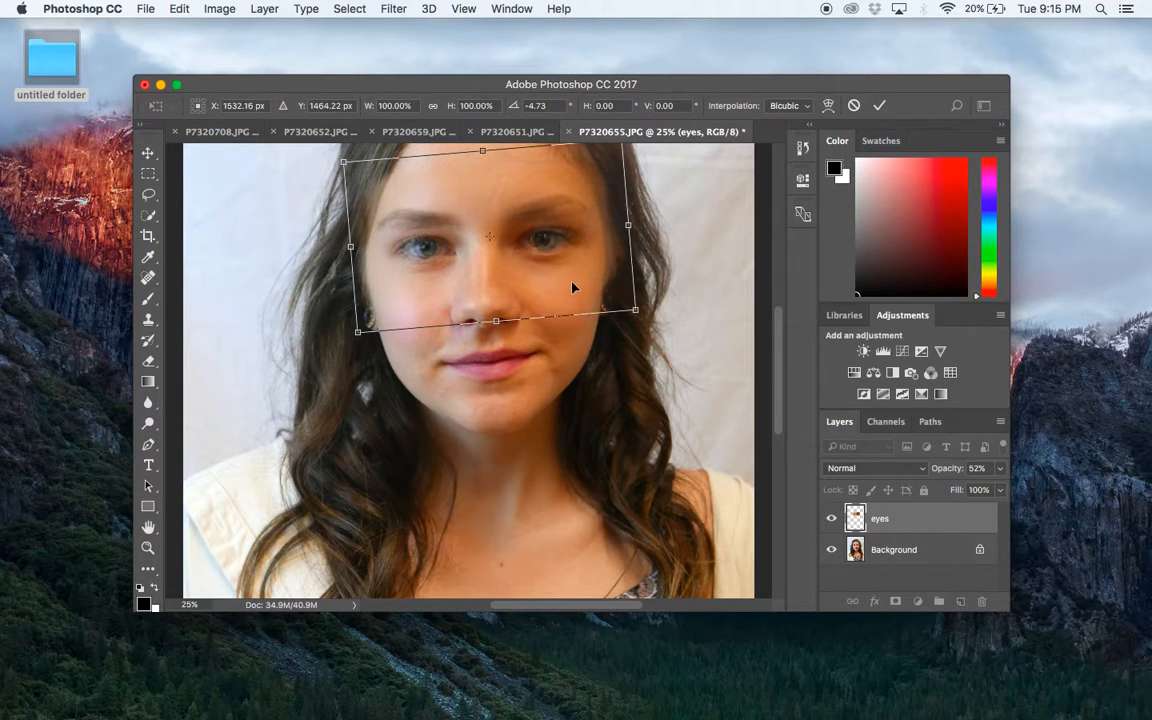
drag(635, 313, 584, 294)
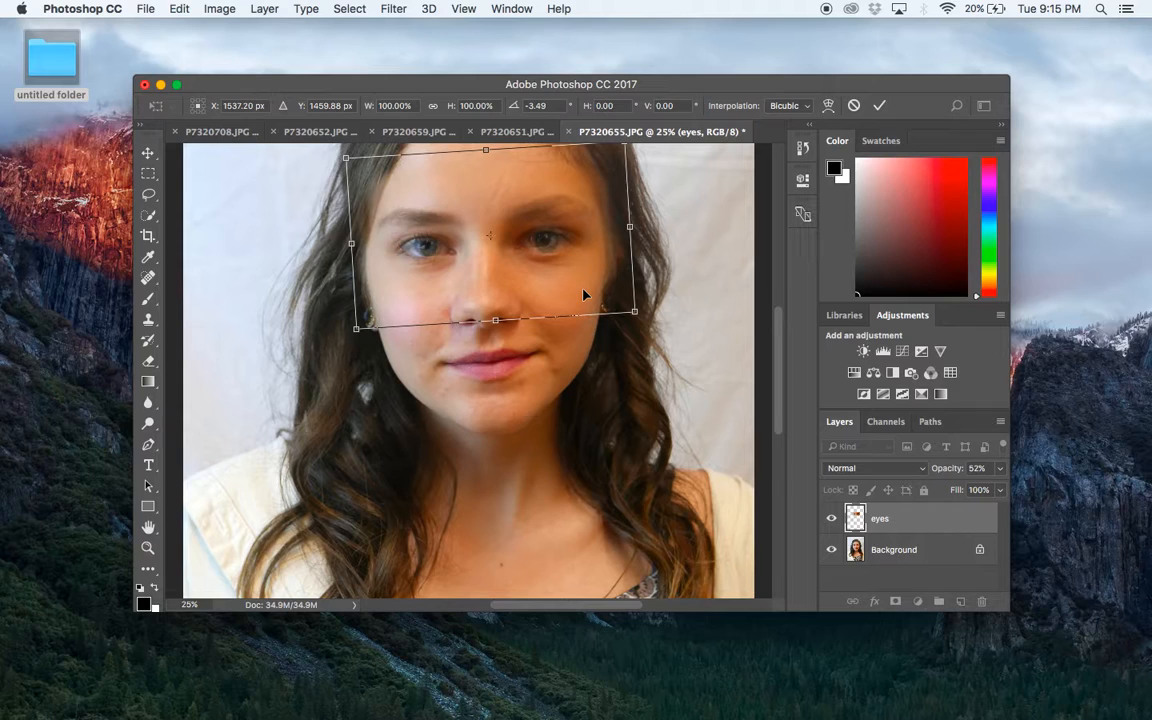
key(Return)
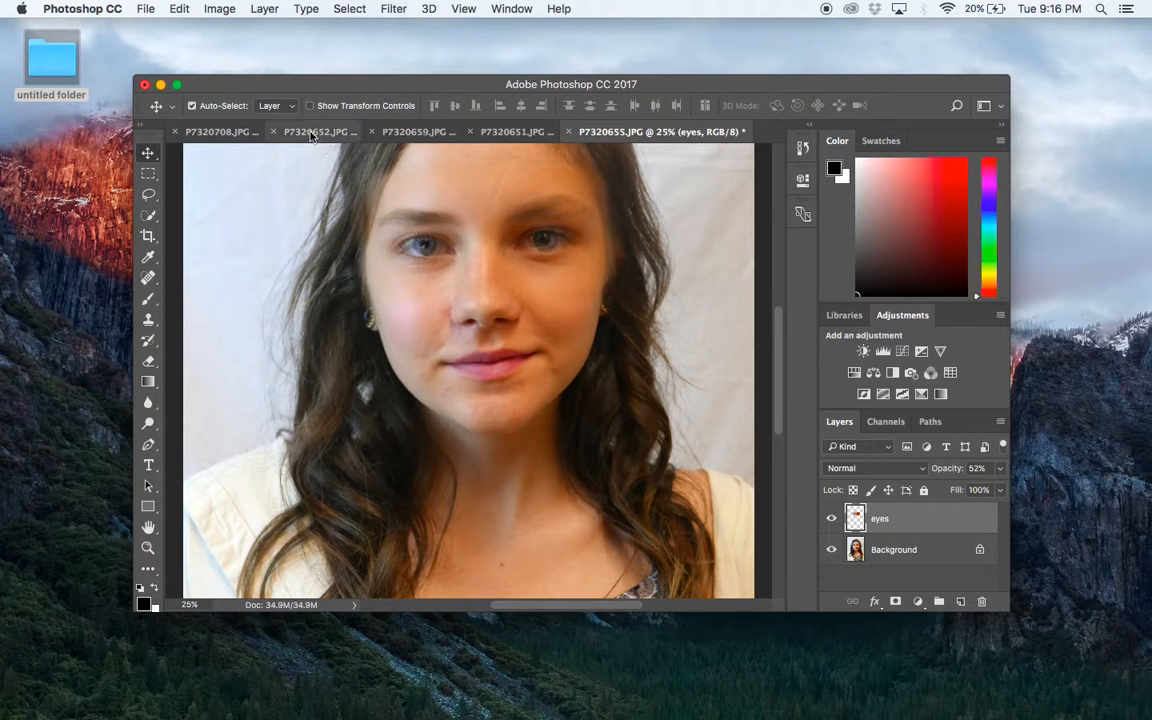
Step: Scale the eyes layer down to about 96.6% and reposition it over the eyes beneath
click(176, 9)
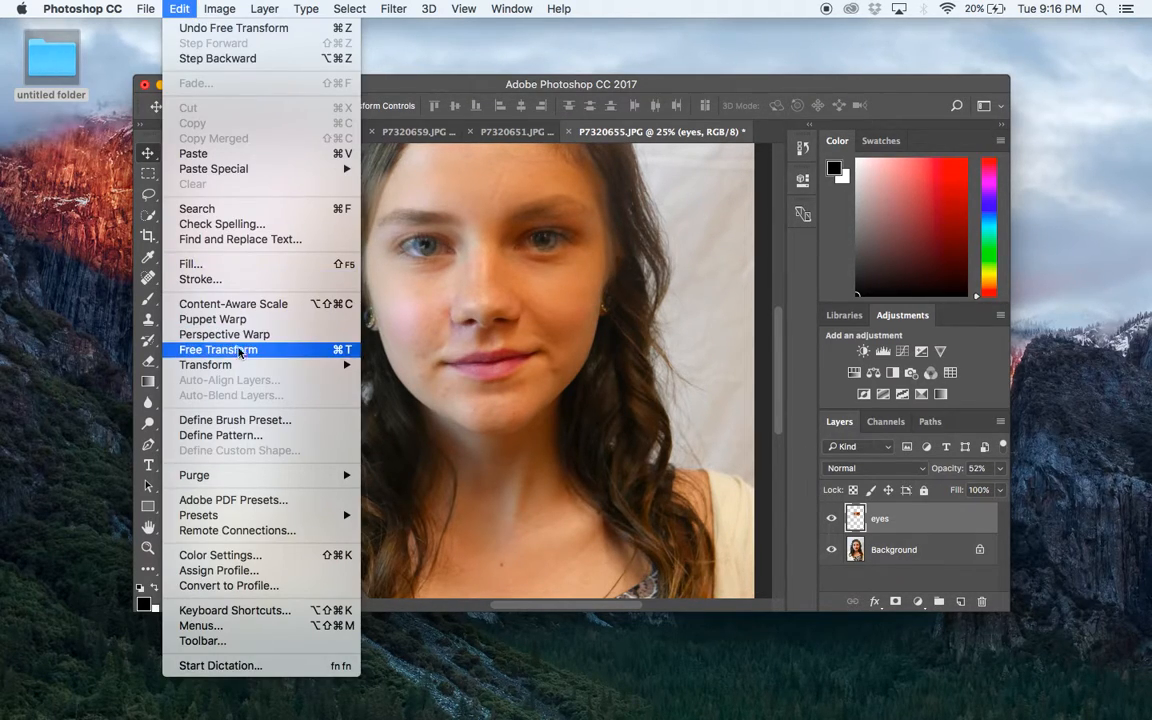
mouse_move(238, 370)
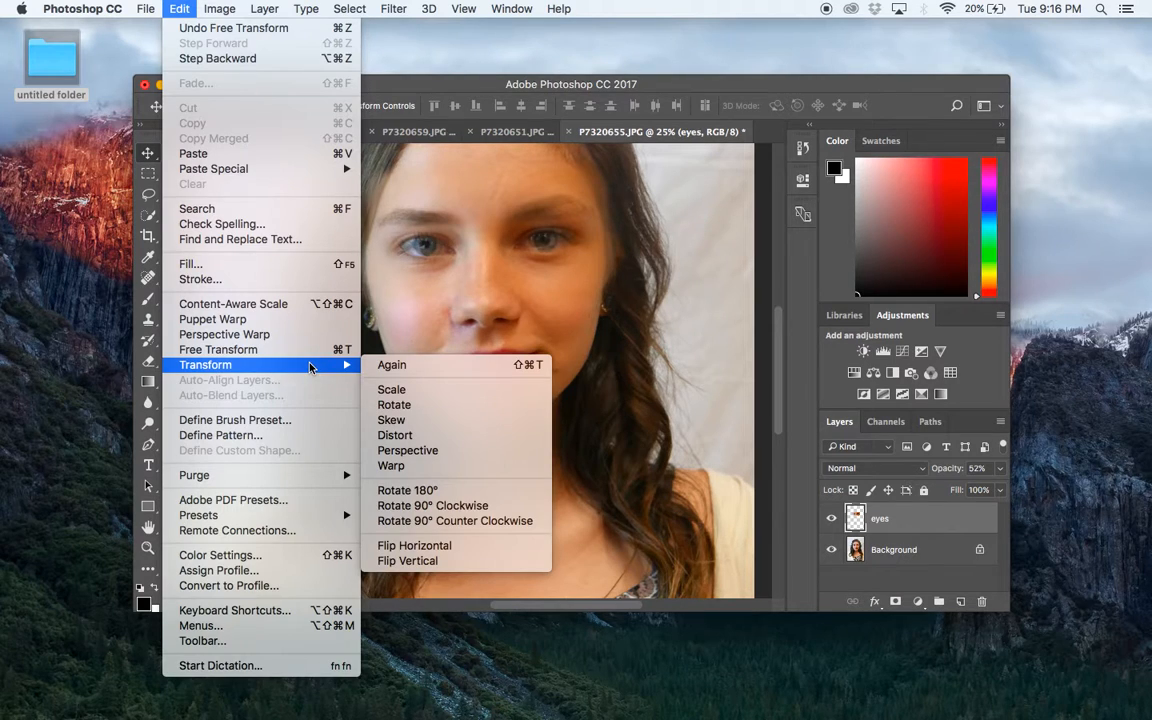
click(411, 391)
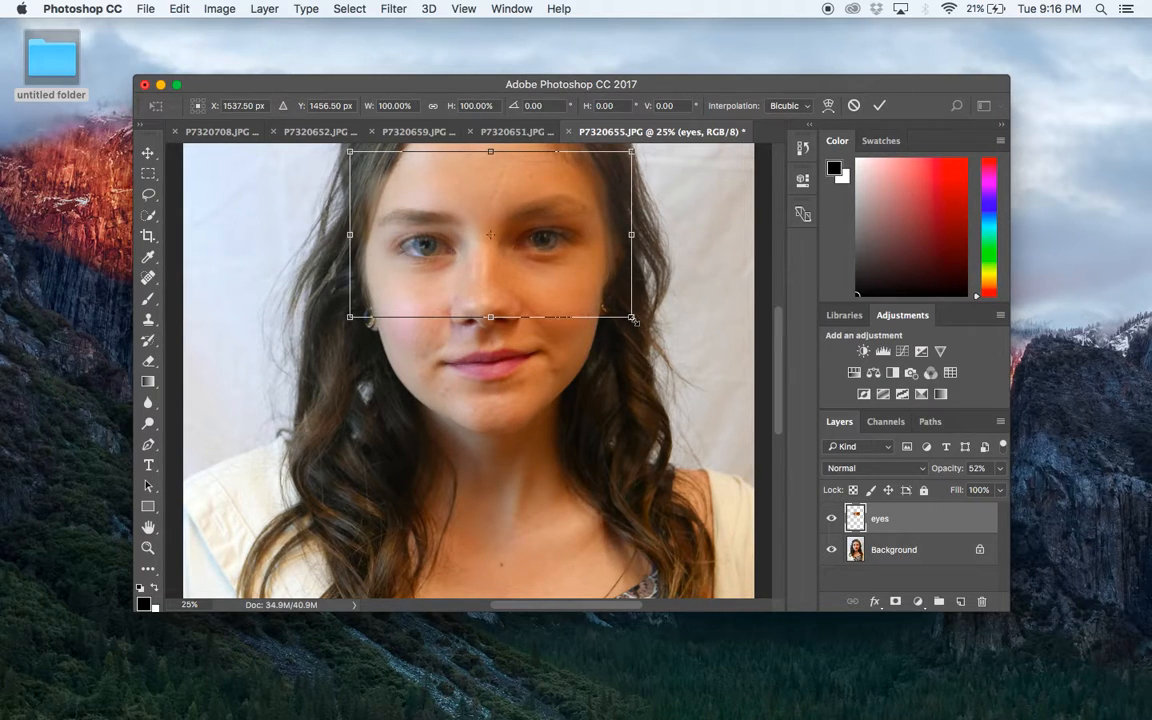
drag(633, 320, 622, 314)
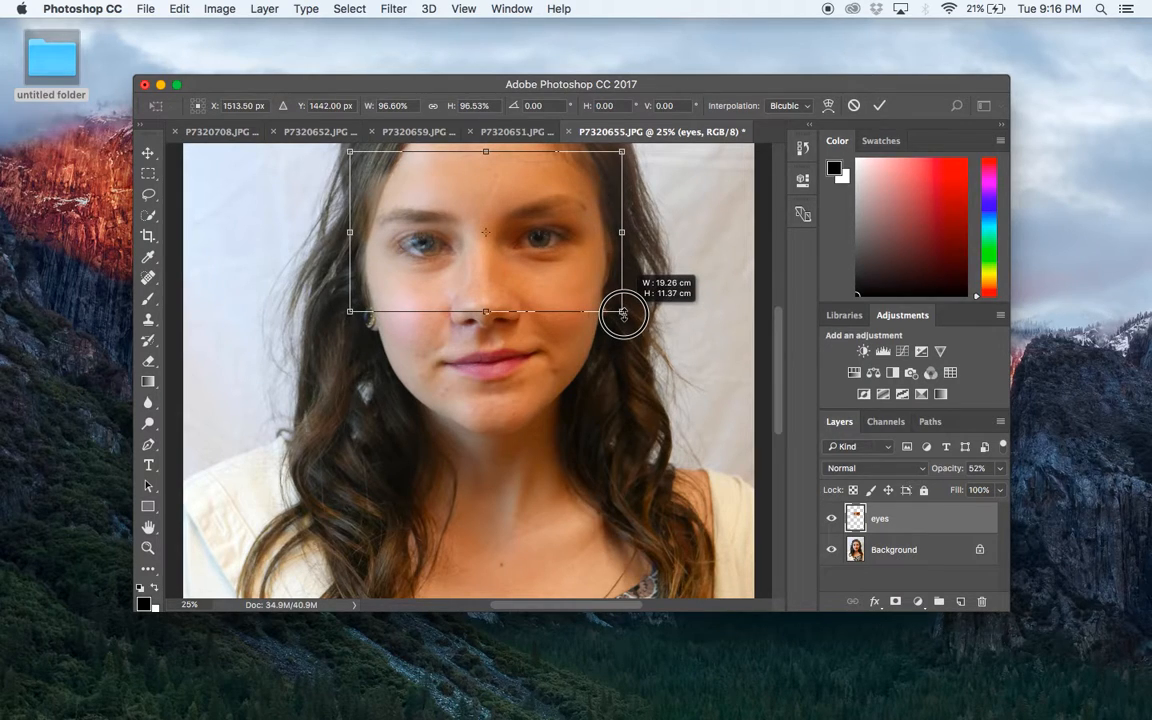
drag(557, 276, 562, 278)
drag(563, 284, 560, 278)
double_click(550, 268)
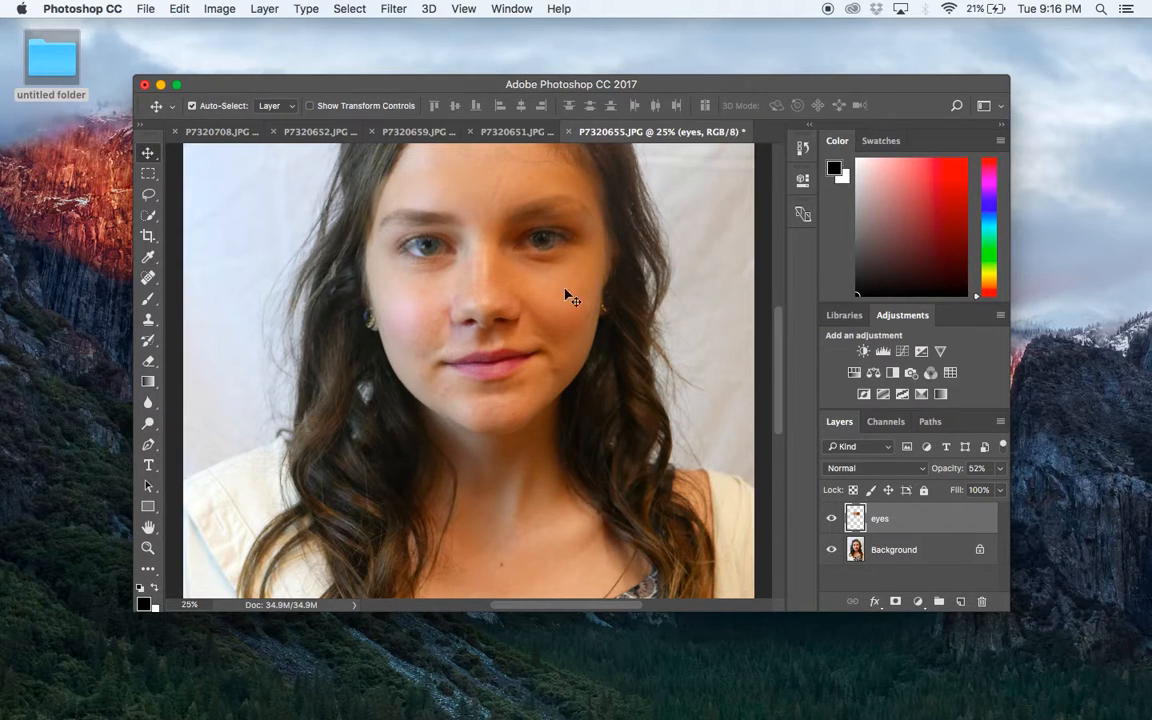
Step: Restore the opacity of the eyes layer to 100%
click(1001, 469)
drag(960, 488, 1018, 494)
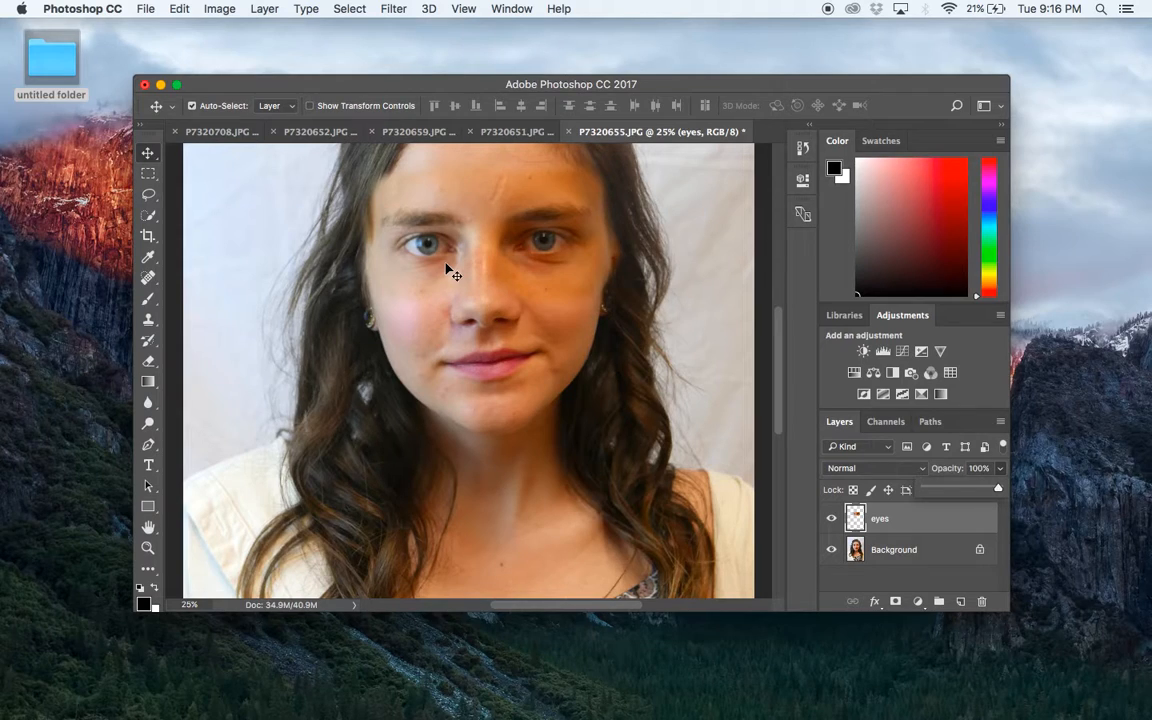
Step: Erase the edges of the eyes layer around the forehead, brows and nose bridge with a soft 201 px eraser
click(149, 364)
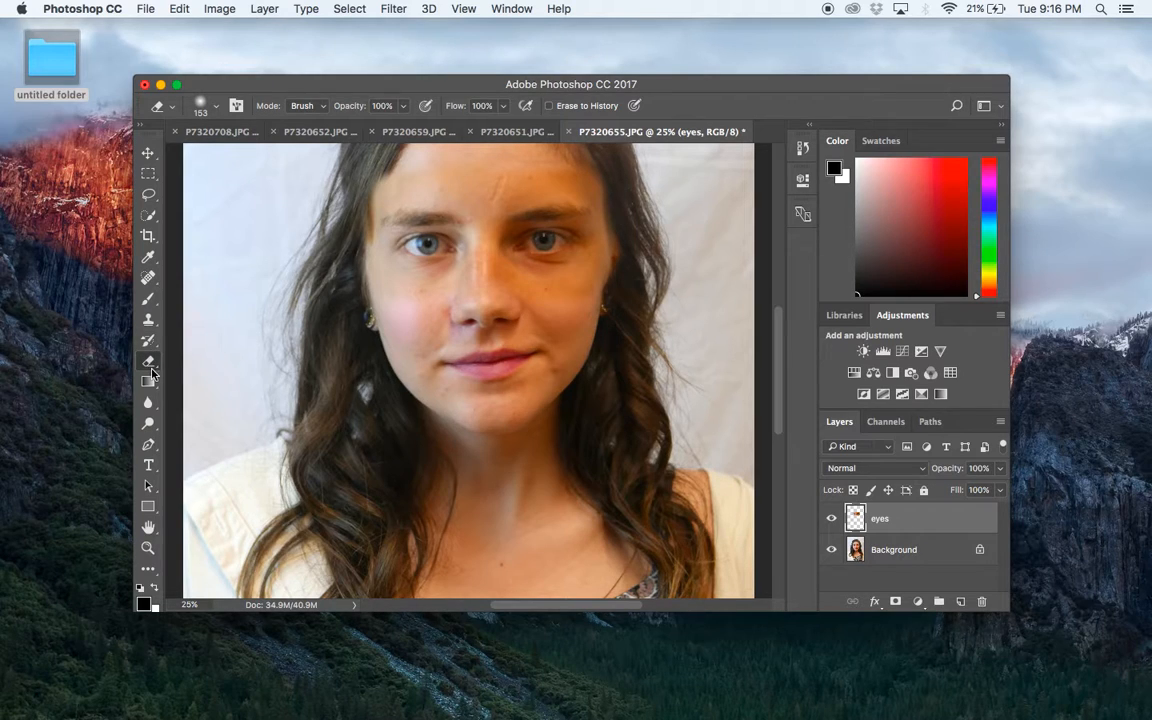
click(215, 107)
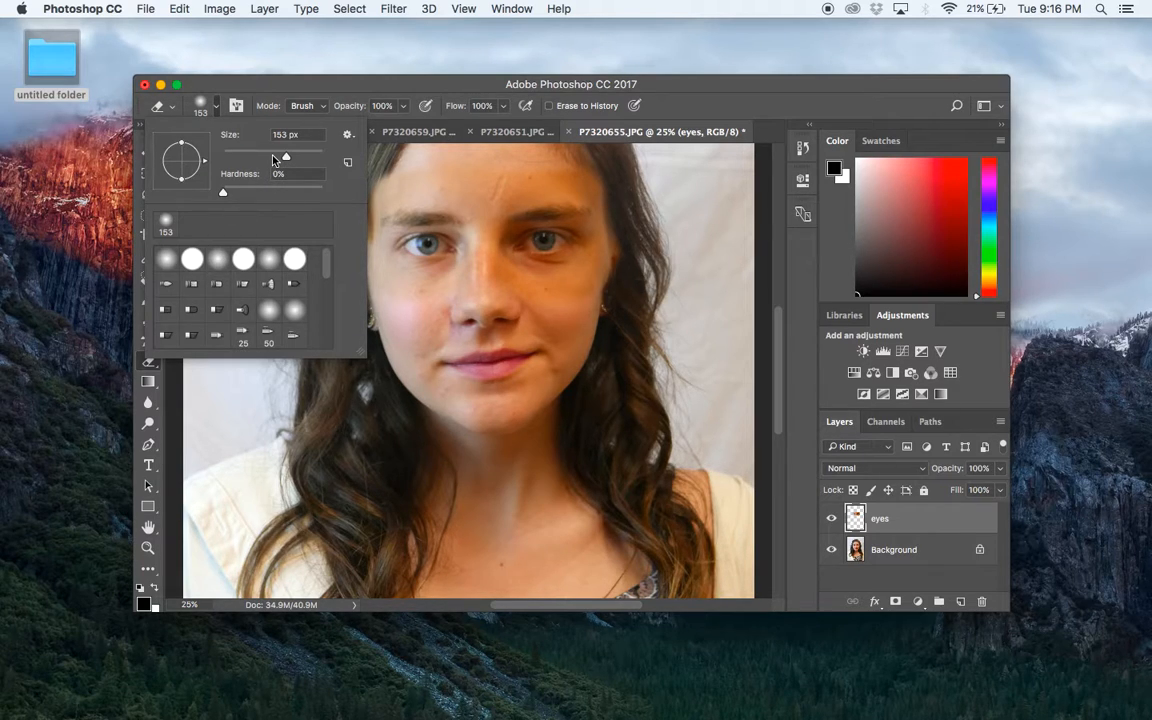
drag(286, 157, 294, 157)
drag(296, 160, 299, 158)
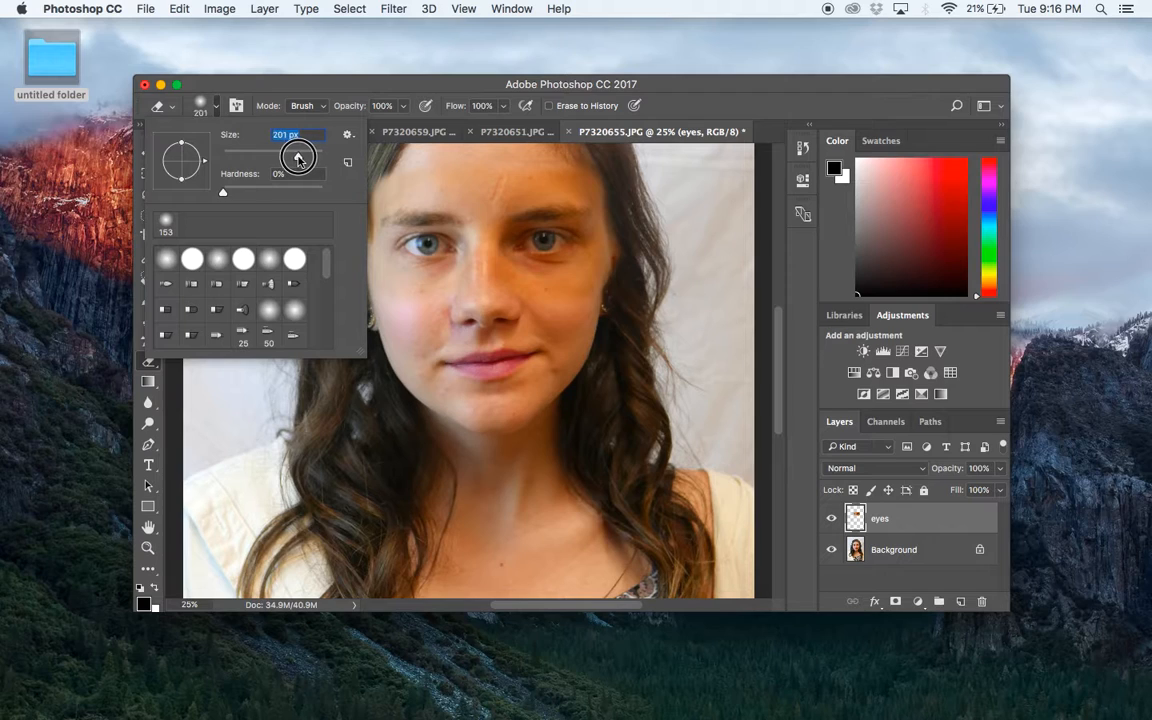
click(477, 162)
mouse_move(477, 162)
mouse_down()
mouse_move(509, 180)
mouse_move(410, 177)
mouse_move(567, 179)
mouse_move(608, 192)
mouse_move(592, 172)
mouse_move(620, 223)
mouse_move(616, 290)
mouse_move(623, 232)
mouse_move(617, 278)
mouse_move(620, 241)
mouse_move(592, 297)
mouse_move(507, 304)
mouse_move(476, 291)
mouse_move(462, 307)
mouse_move(482, 262)
mouse_move(464, 306)
mouse_move(381, 298)
mouse_move(470, 232)
mouse_move(508, 270)
mouse_move(512, 292)
mouse_move(457, 215)
mouse_move(510, 230)
mouse_move(498, 217)
mouse_move(426, 209)
mouse_move(495, 217)
mouse_move(527, 200)
mouse_move(591, 200)
mouse_move(560, 205)
mouse_up()
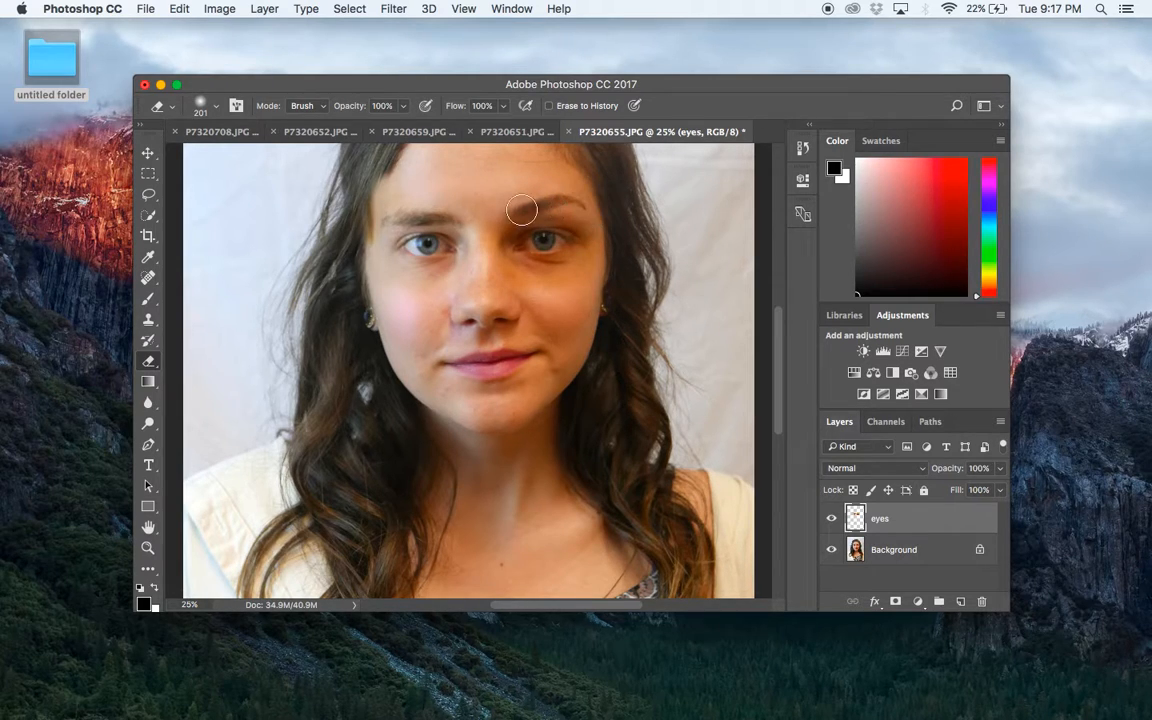
mouse_move(474, 217)
mouse_down()
mouse_move(429, 198)
mouse_move(387, 214)
mouse_move(487, 201)
mouse_move(448, 193)
mouse_up()
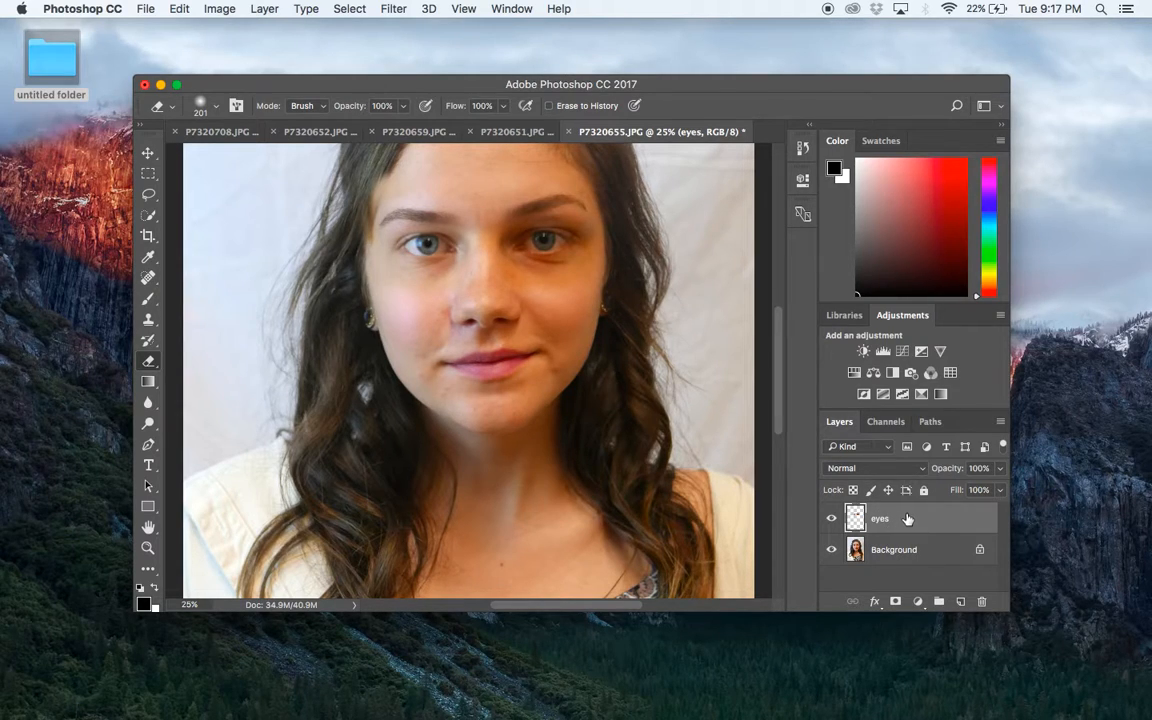
Step: Add a Hue/Saturation adjustment layer above the eyes layer and clip it to that layer
click(855, 374)
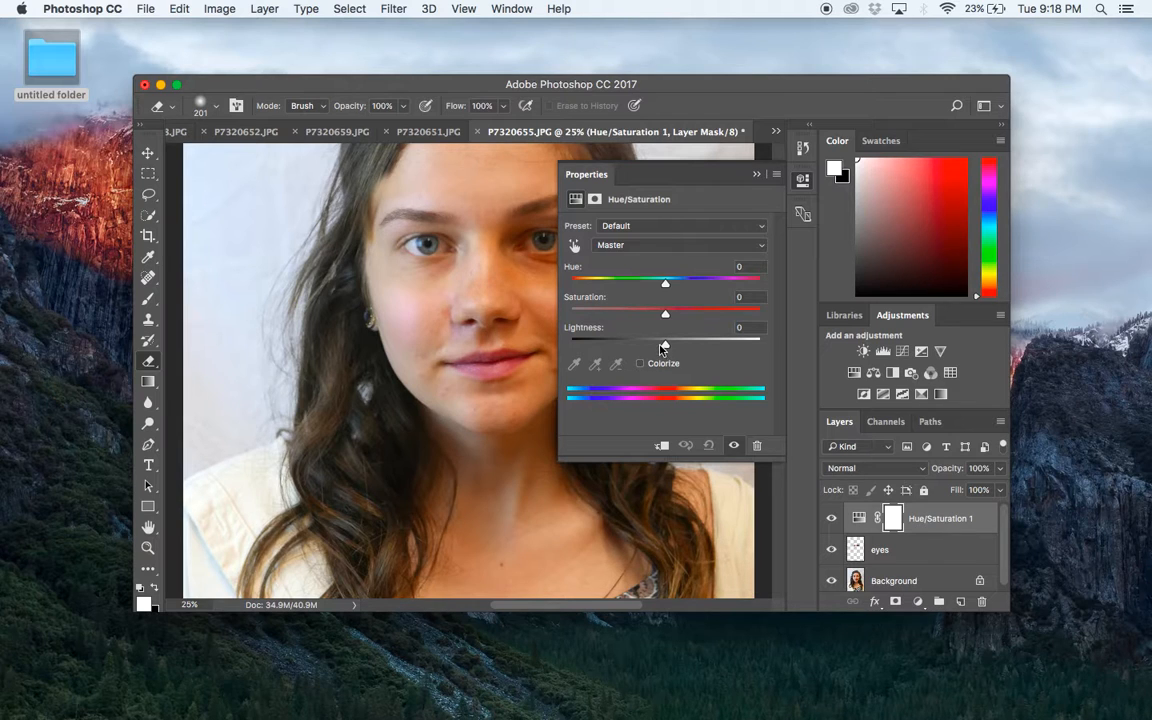
mouse_move(666, 349)
mouse_down()
mouse_move(702, 346)
mouse_move(659, 343)
mouse_move(701, 352)
mouse_move(667, 348)
mouse_up()
drag(932, 535, 932, 528)
drag(932, 530, 931, 535)
alt+click(932, 534)
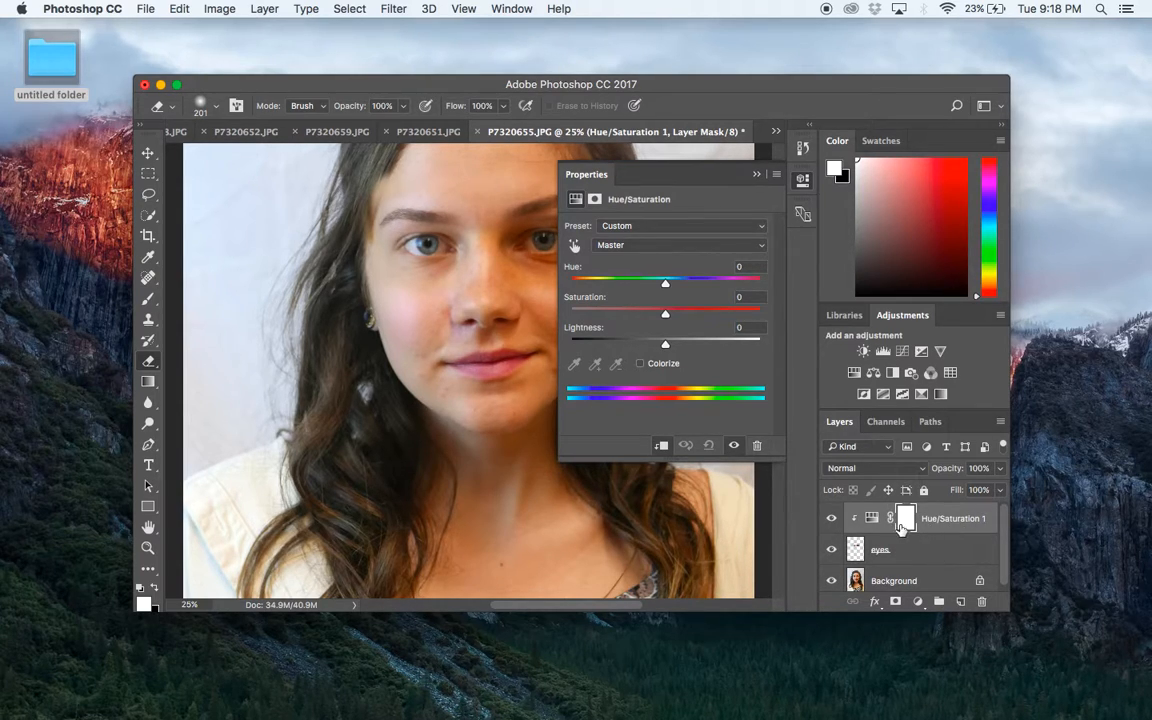
Step: Fine-tune the lightness of the clipped Hue/Saturation adjustment to match the eyes to the surrounding skin
click(666, 346)
mouse_move(667, 348)
mouse_down()
mouse_move(698, 346)
mouse_move(669, 345)
mouse_up()
click(757, 176)
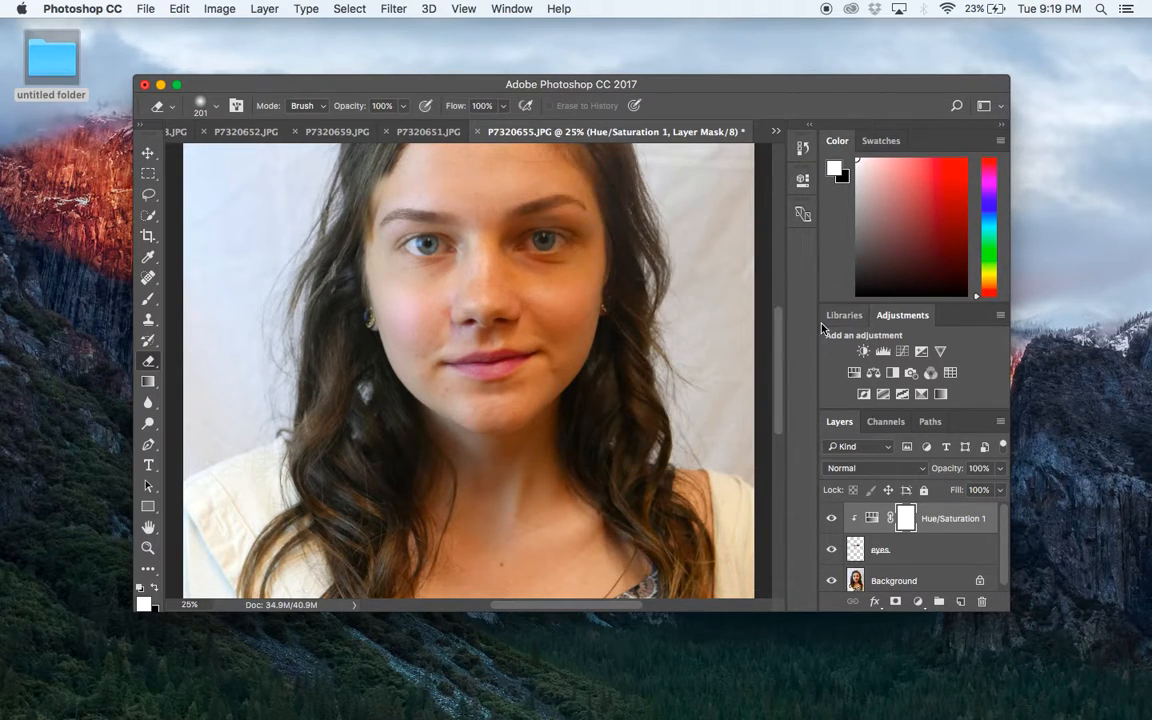
click(831, 519)
Step: Look through the other open portraits for a mouth suitable for the composite face
click(428, 132)
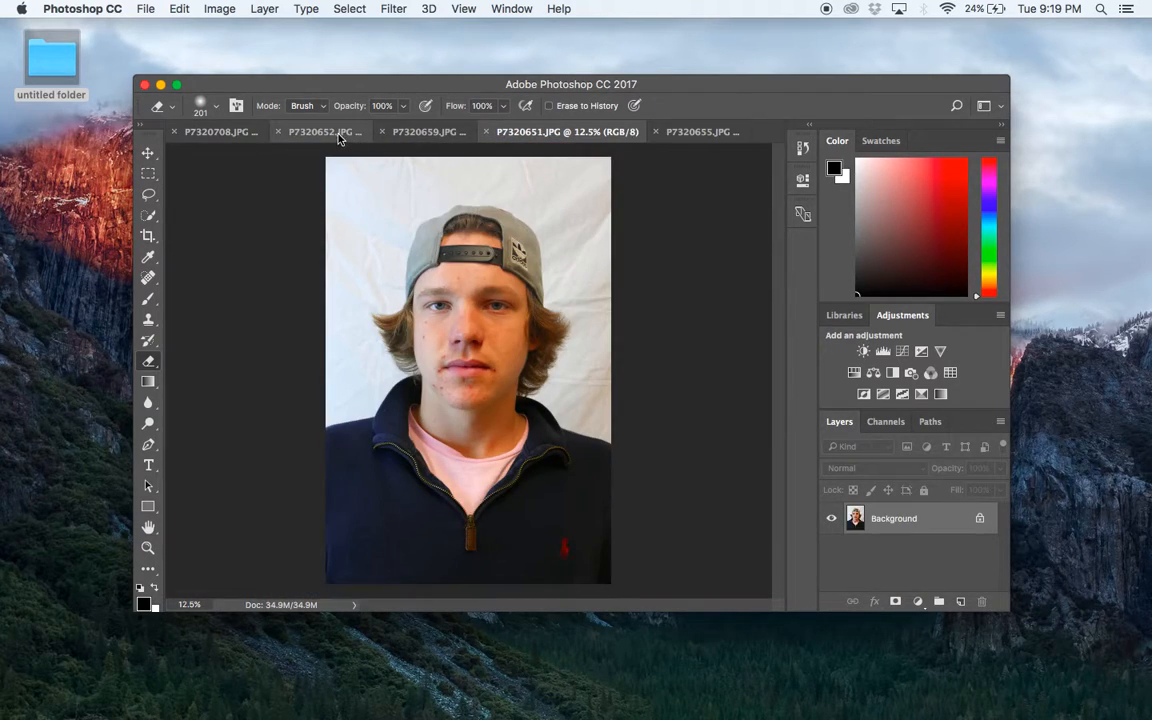
click(334, 133)
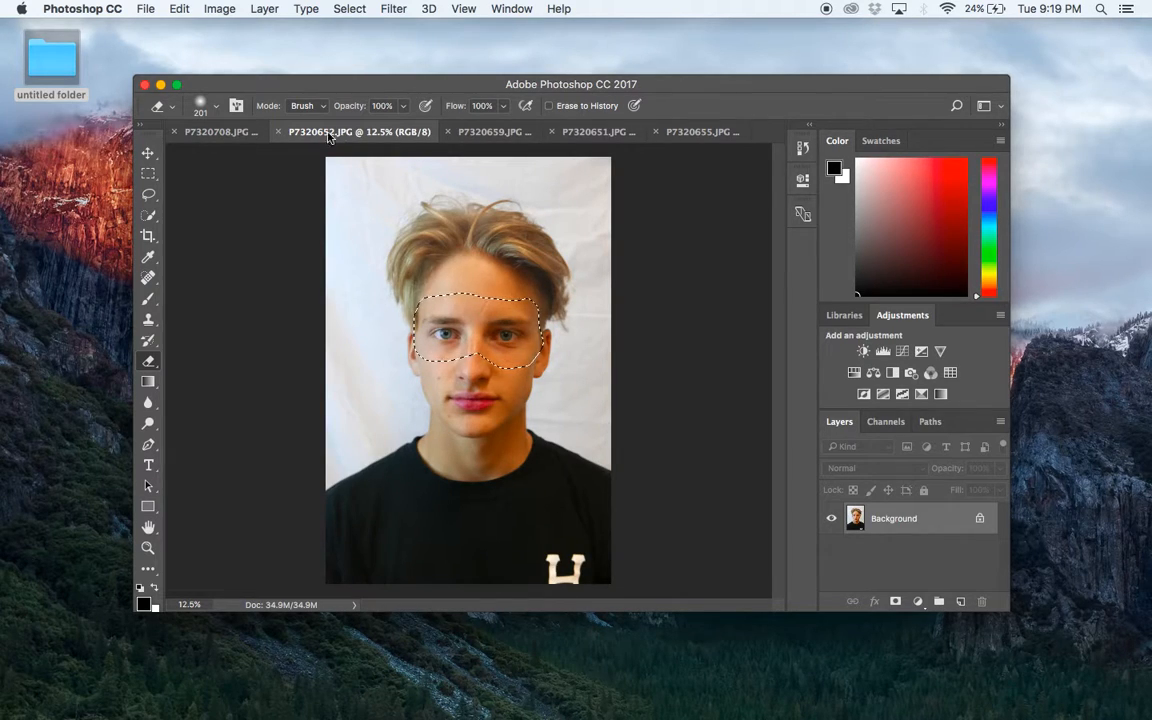
click(232, 131)
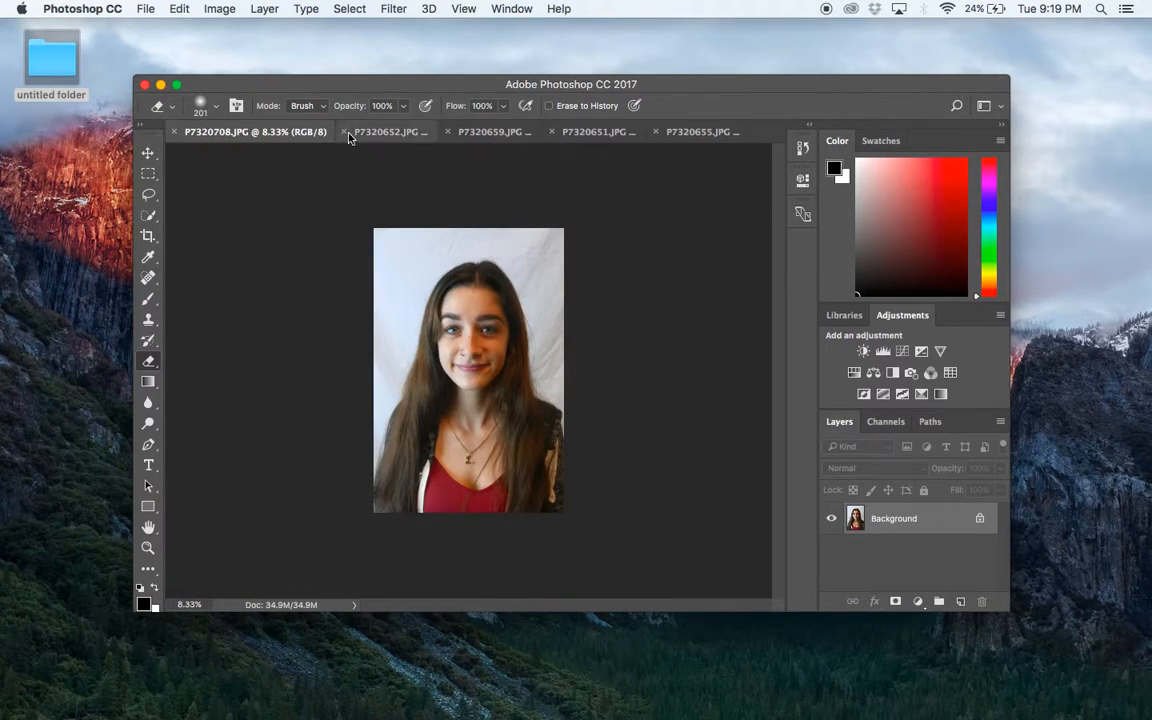
click(690, 132)
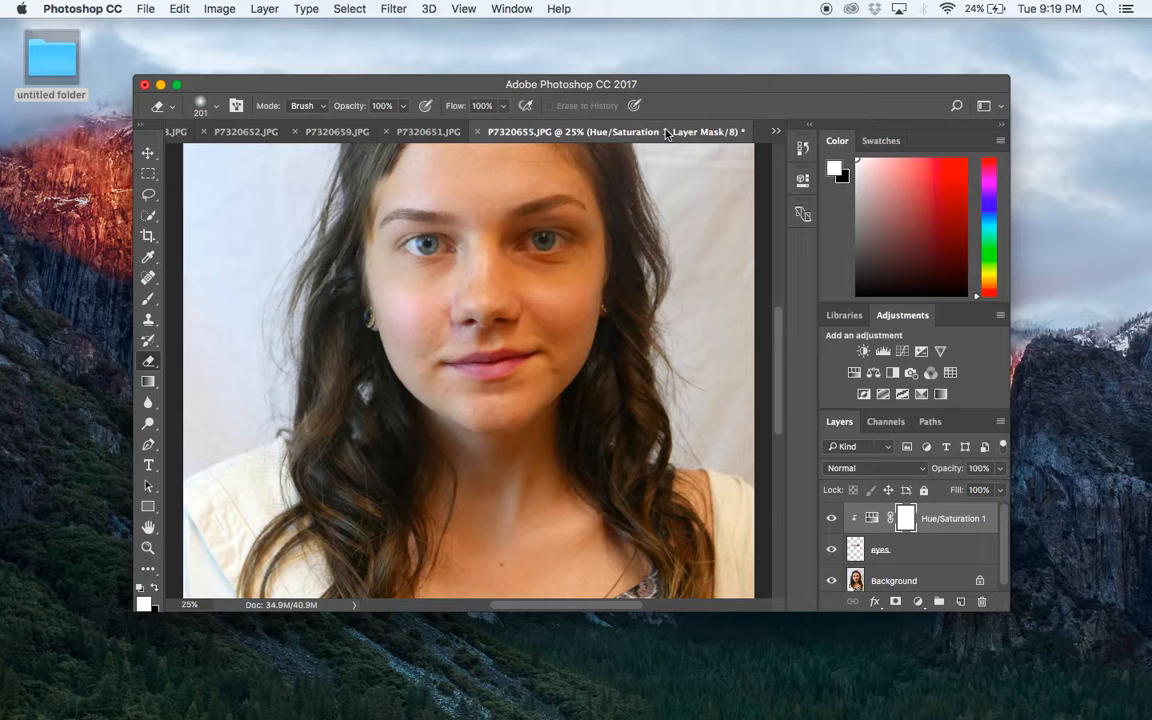
click(424, 132)
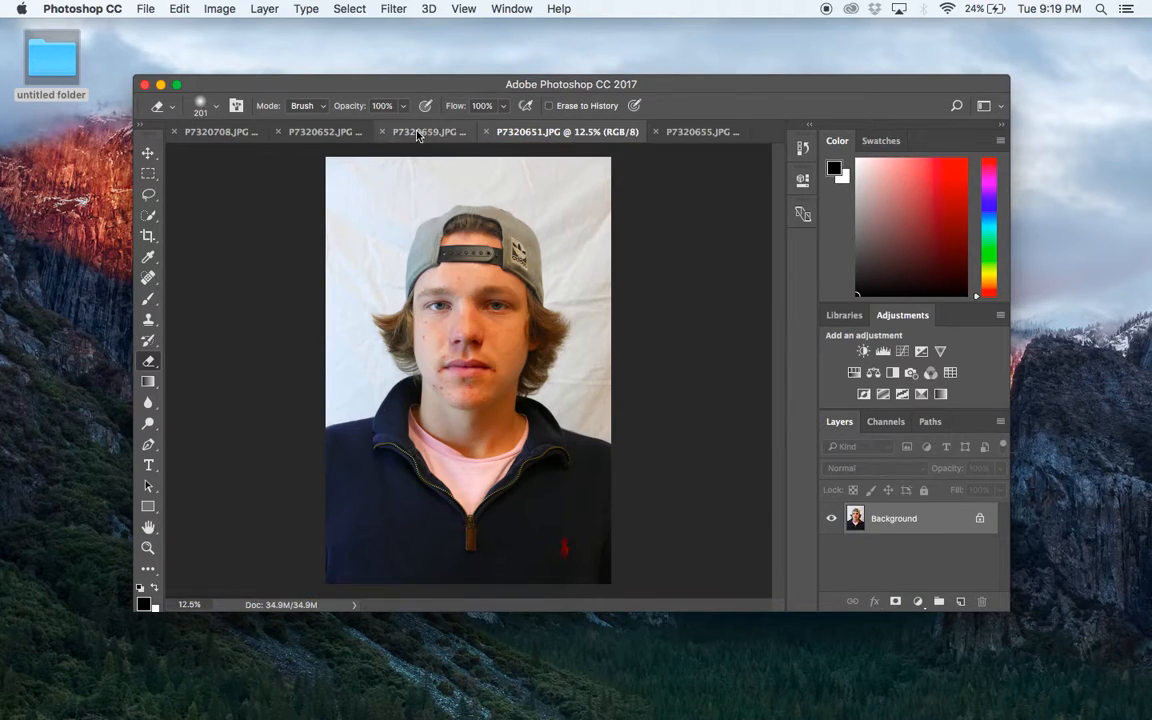
click(332, 132)
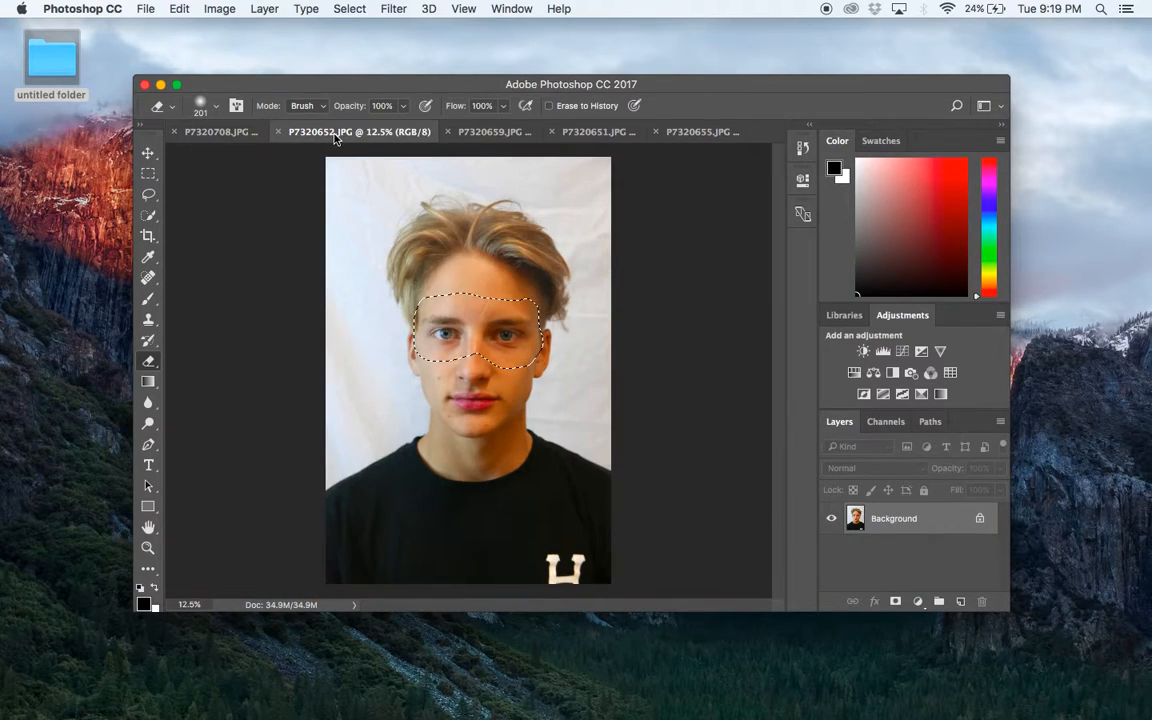
click(224, 134)
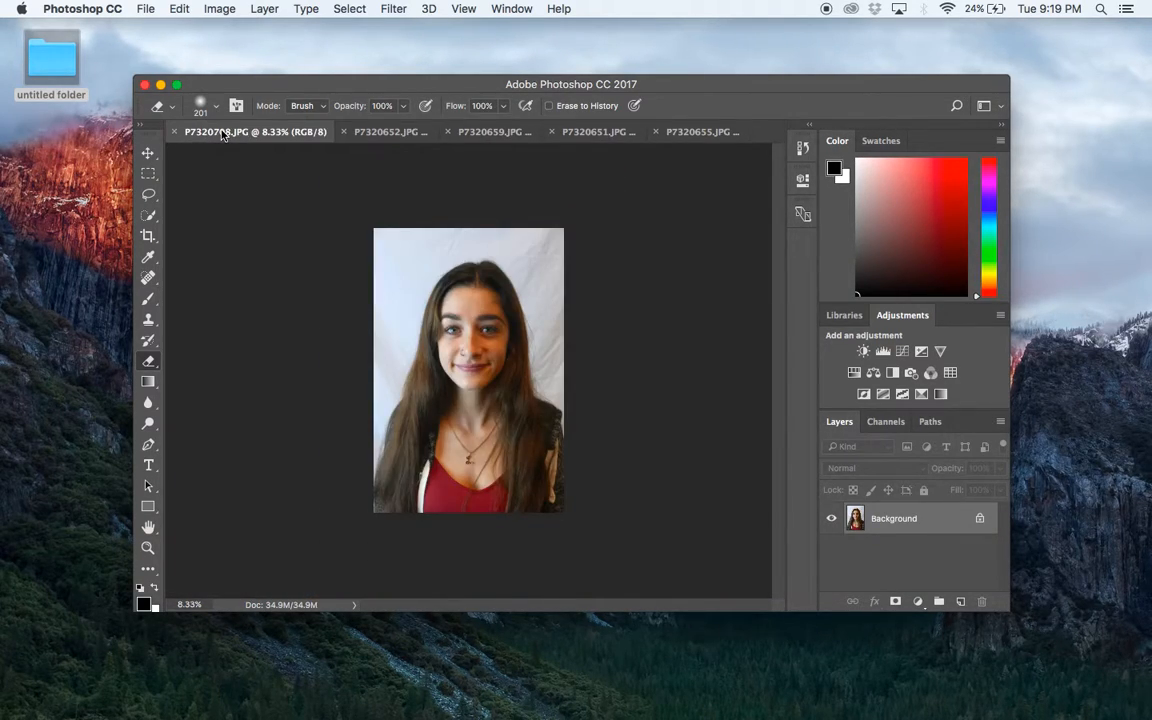
click(707, 134)
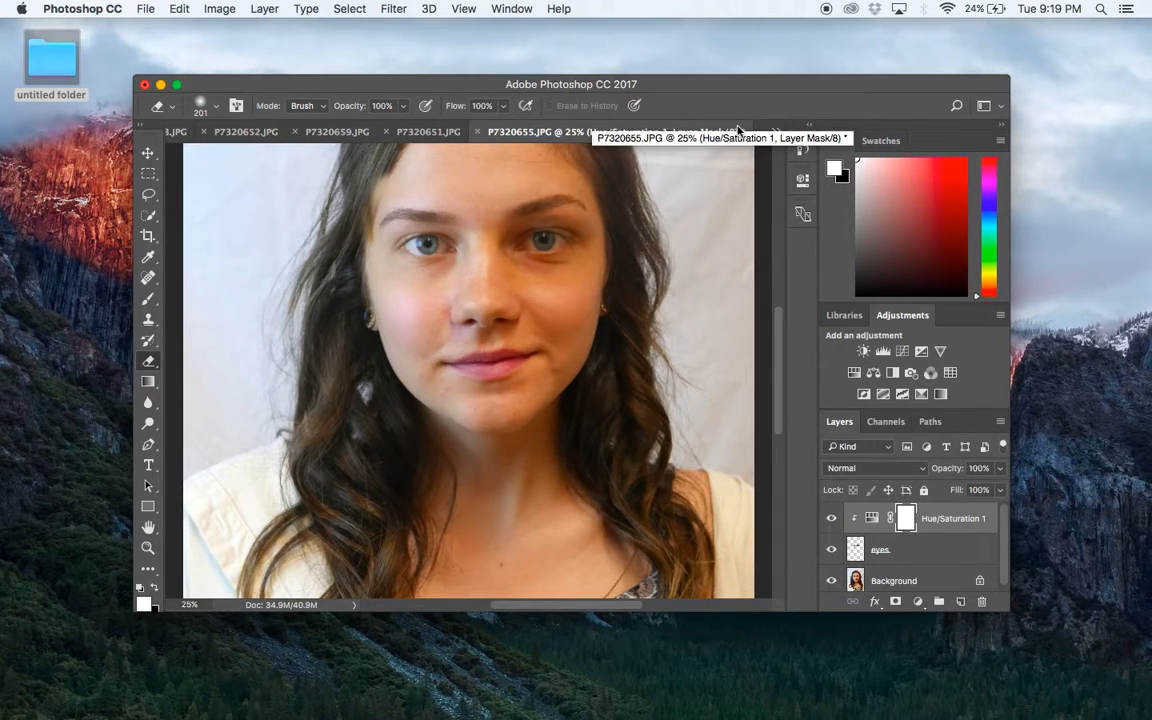
click(776, 131)
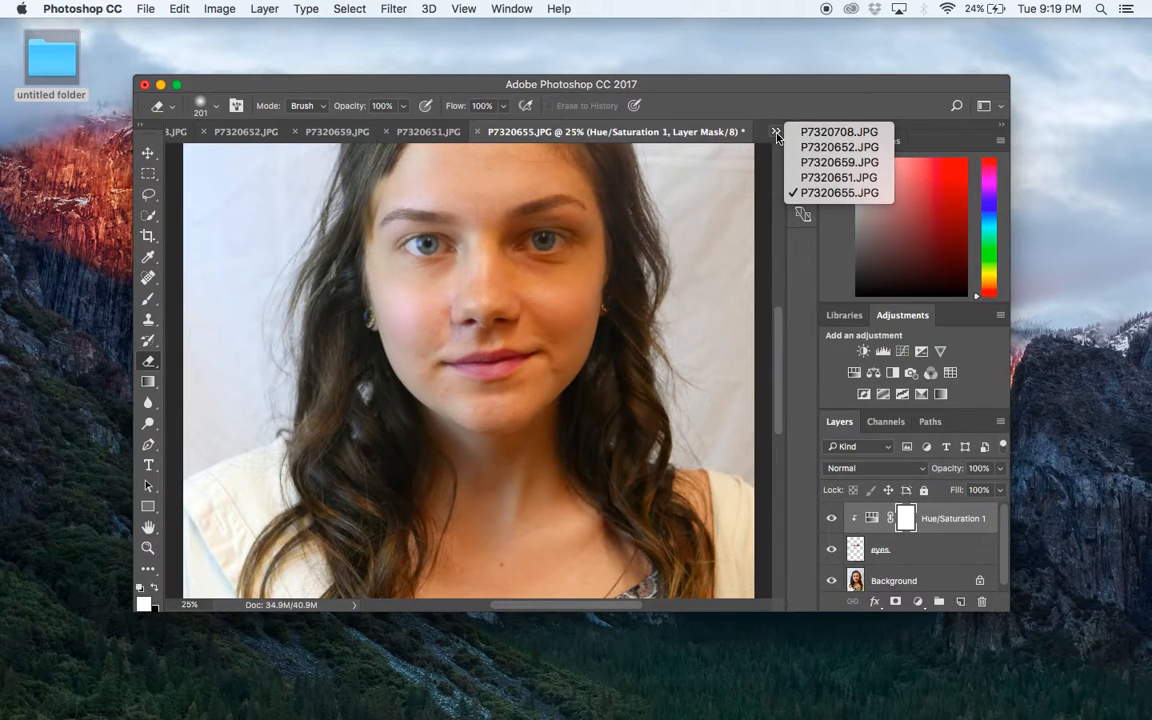
click(815, 177)
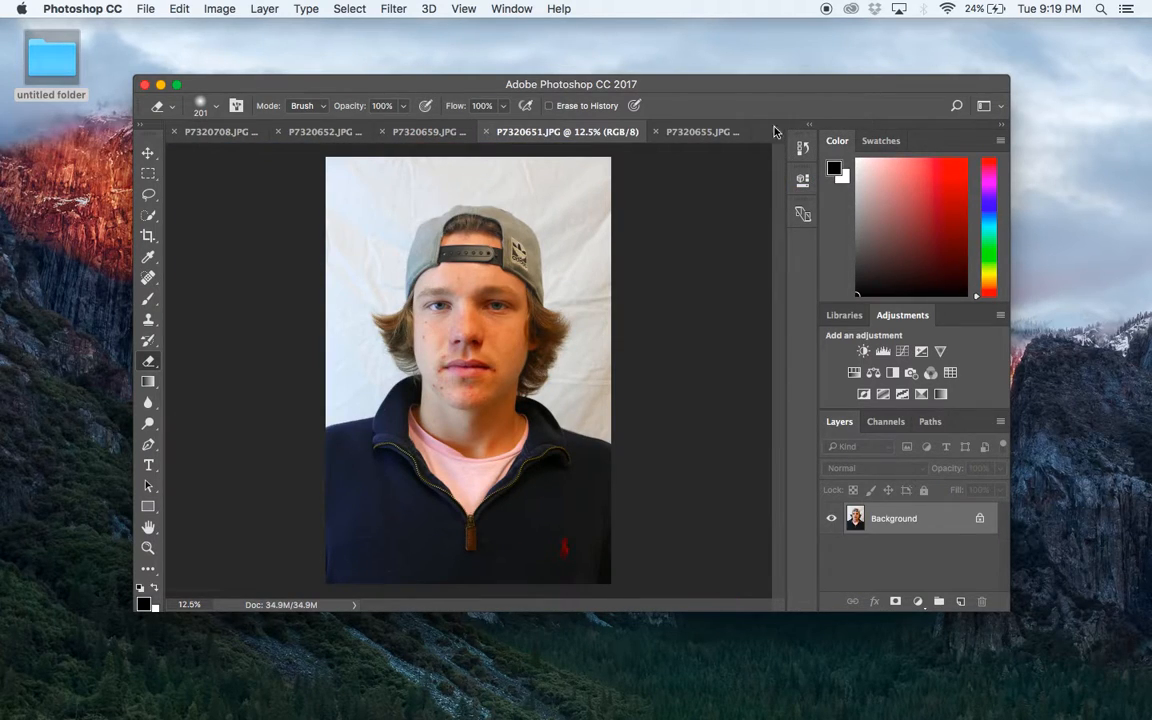
Step: Select the mouth and surrounding skin in P7320659.JPG with a freehand lasso feathered 20 px
click(430, 132)
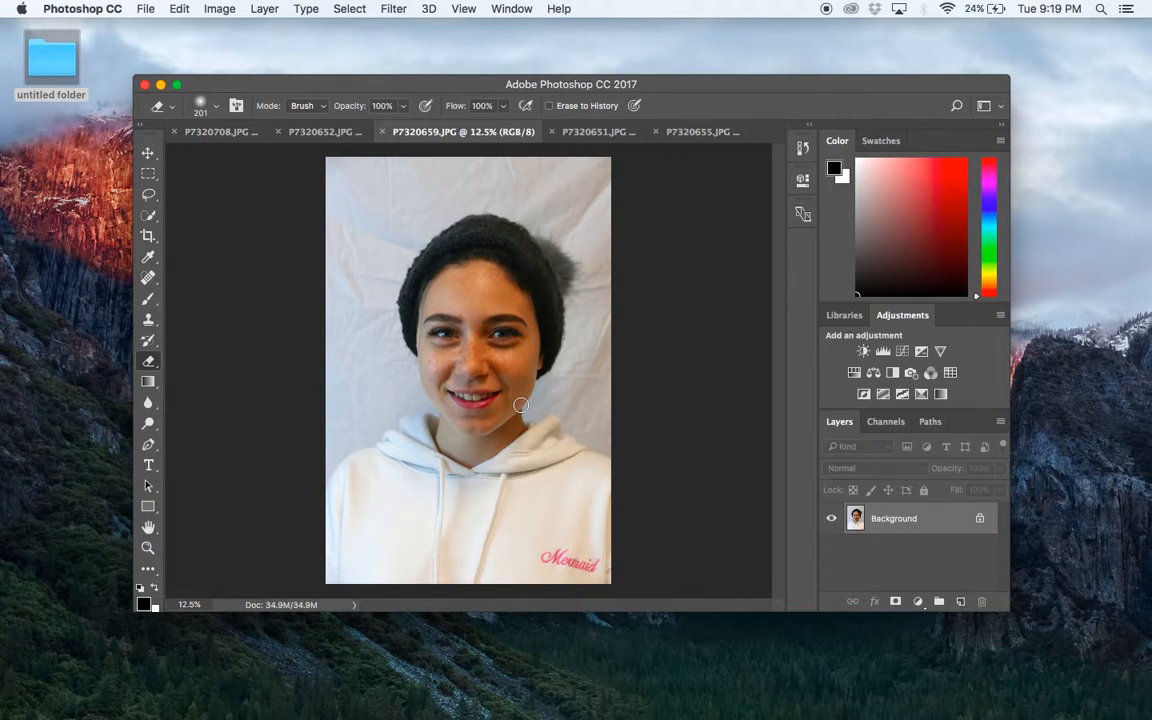
key(super+equal)
key(super+equal)
key(super+equal)
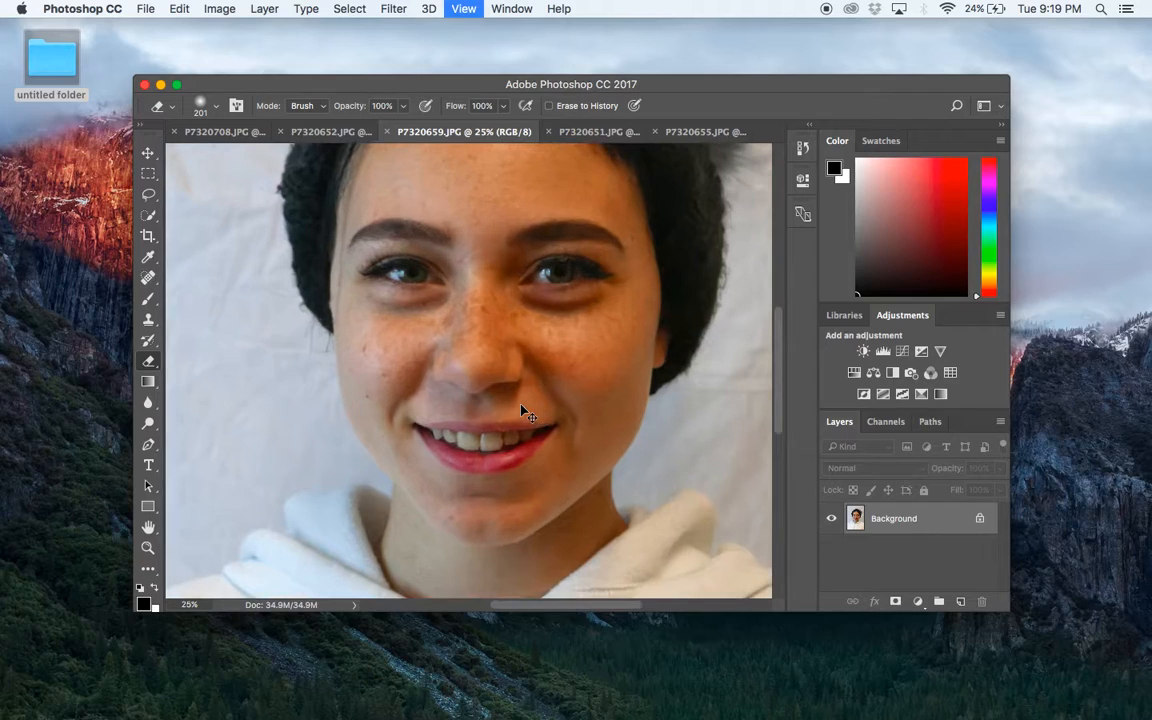
click(148, 196)
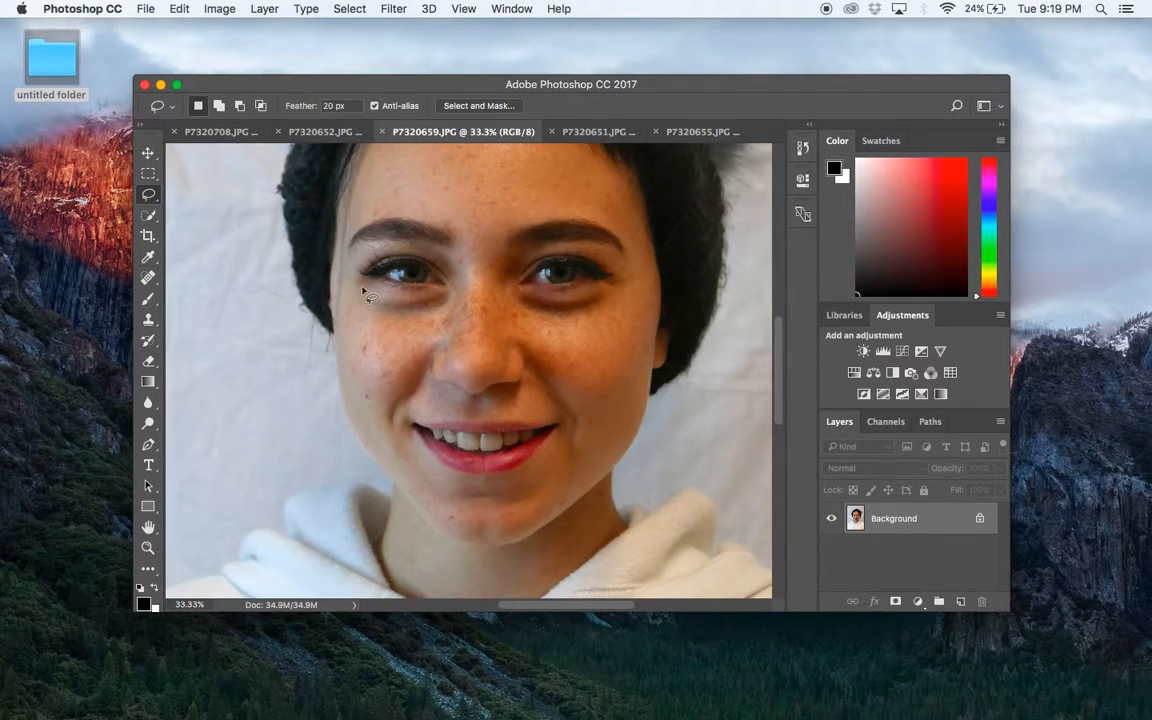
mouse_move(389, 376)
mouse_down()
mouse_move(503, 392)
mouse_move(591, 381)
mouse_move(617, 393)
mouse_move(596, 465)
mouse_move(533, 511)
mouse_move(473, 524)
mouse_move(417, 499)
mouse_move(374, 450)
mouse_move(368, 381)
mouse_move(389, 376)
mouse_up()
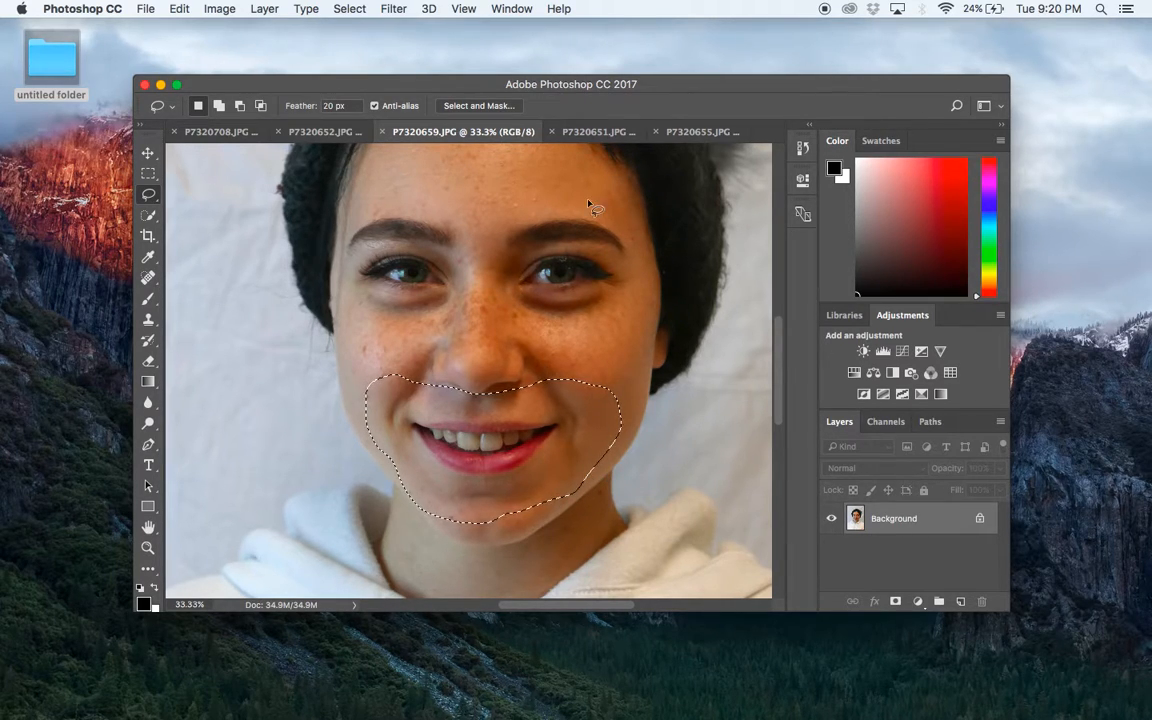
Step: Copy the selected mouth into P7320655.JPG as a new layer and move it over the portrait's own mouth
click(594, 136)
click(672, 134)
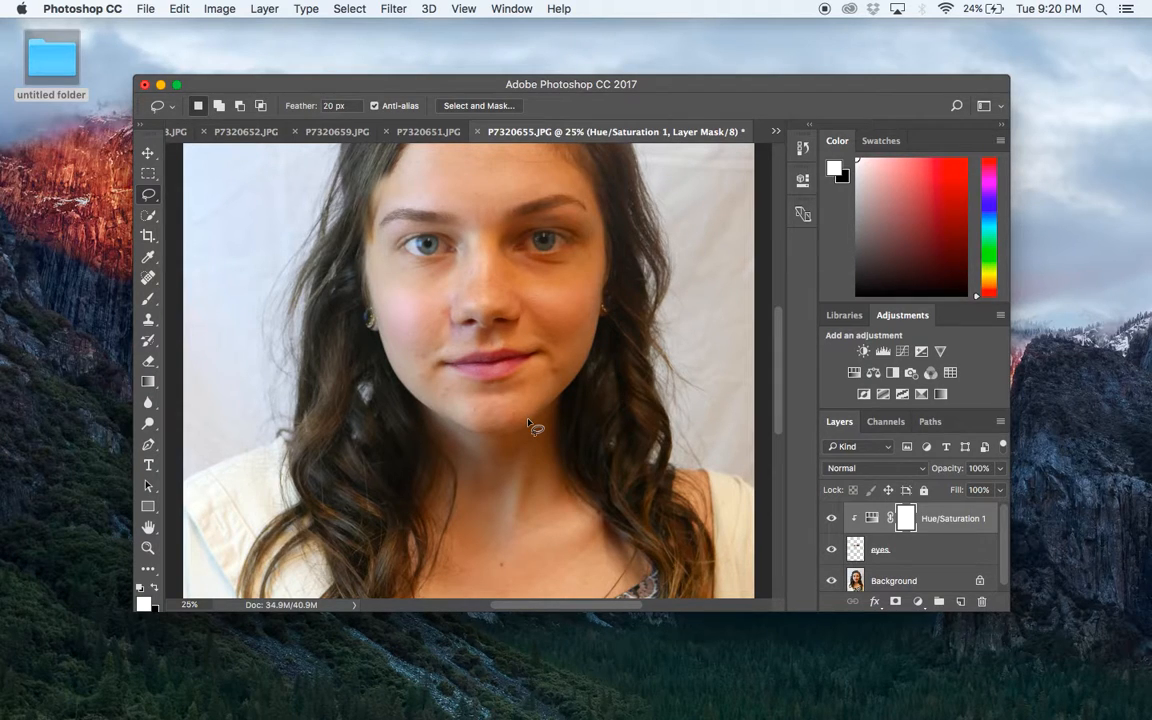
key(super+v)
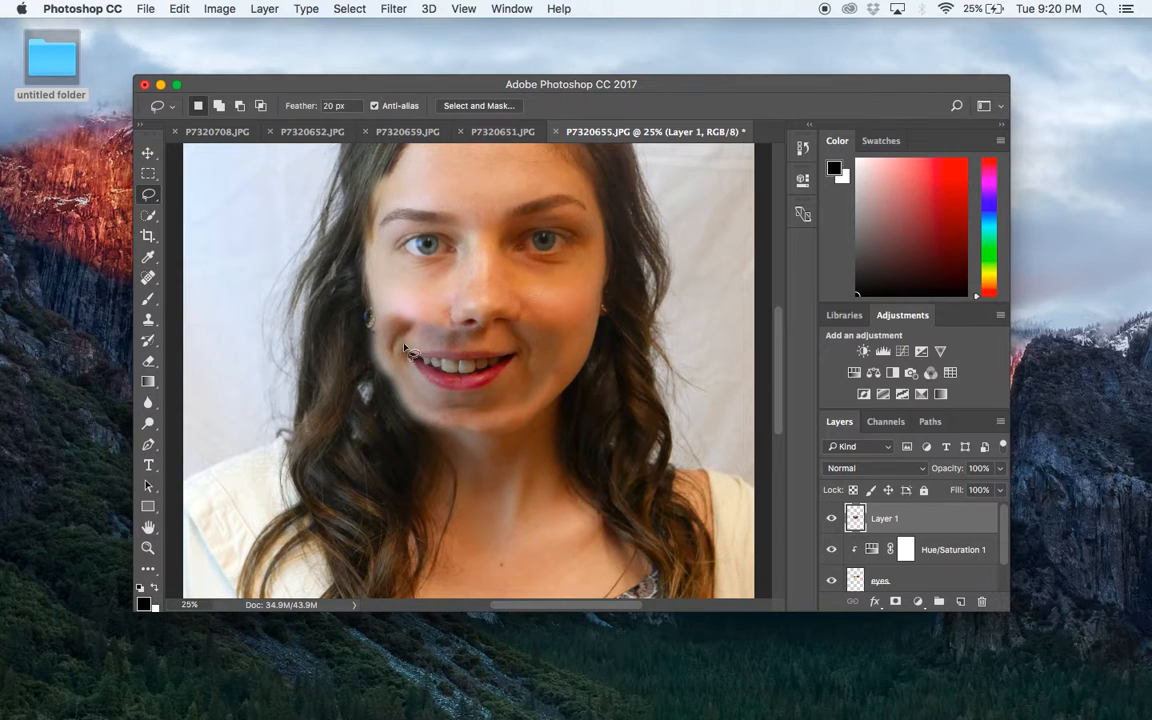
click(147, 153)
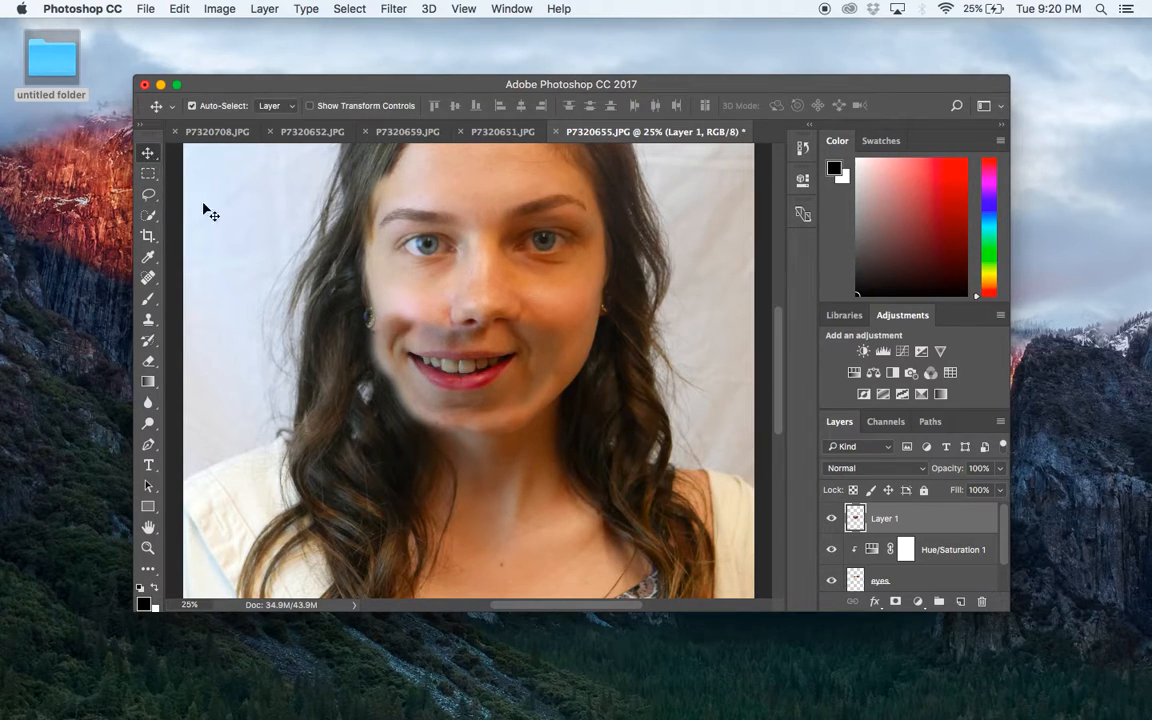
drag(466, 379, 502, 384)
scroll(932, 539, down, 1)
scroll(932, 539, up, 1)
Step: Rename the pasted layer as mouth
double_click(887, 520)
text(mouth)
key(Return)
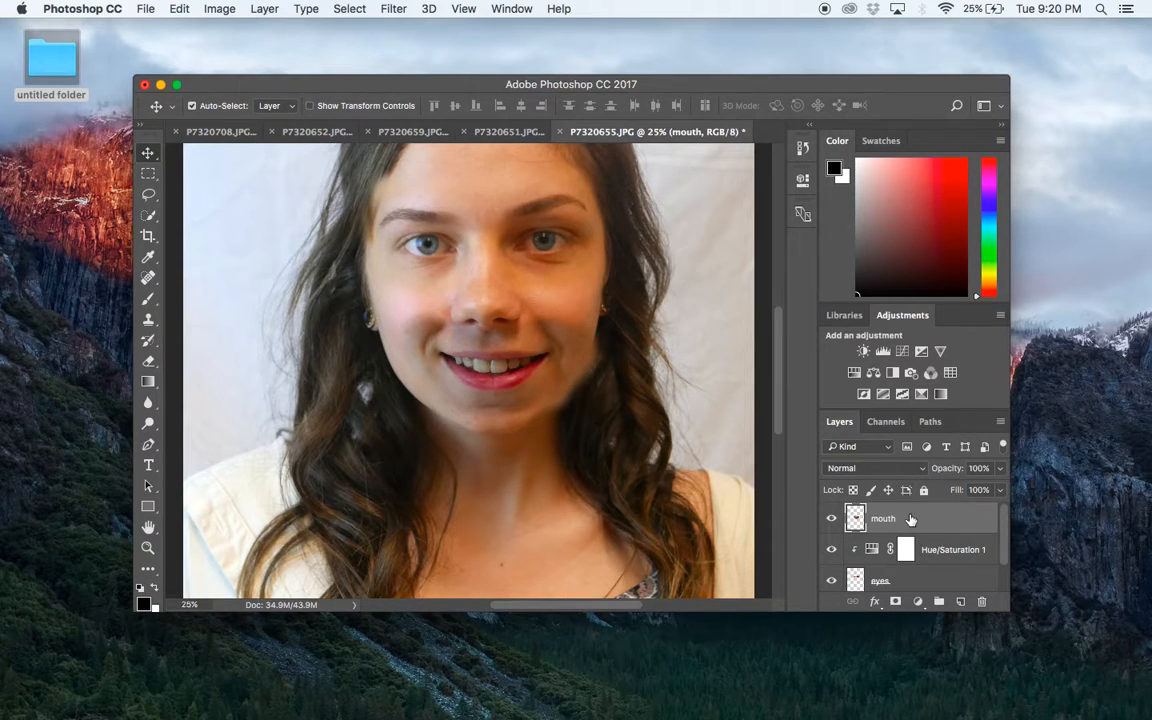
Step: Lower the opacity of the mouth layer to 48% and reposition it over the lips beneath
click(997, 472)
click(961, 489)
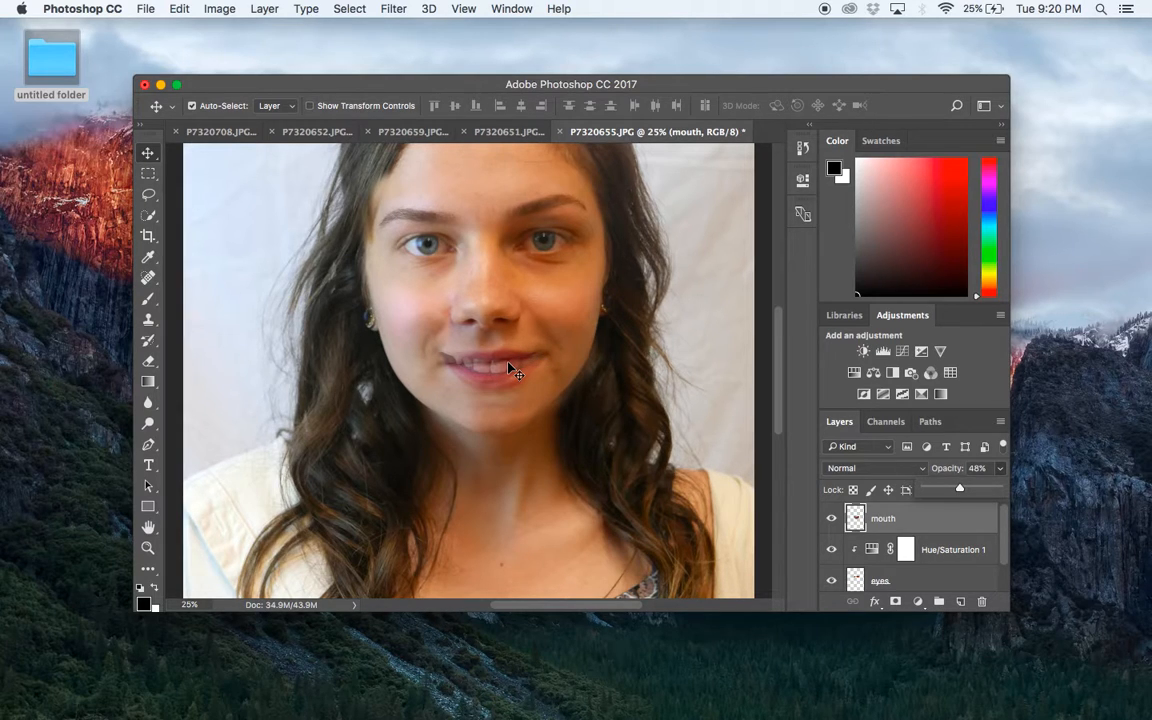
key(super+equal)
drag(508, 366, 508, 374)
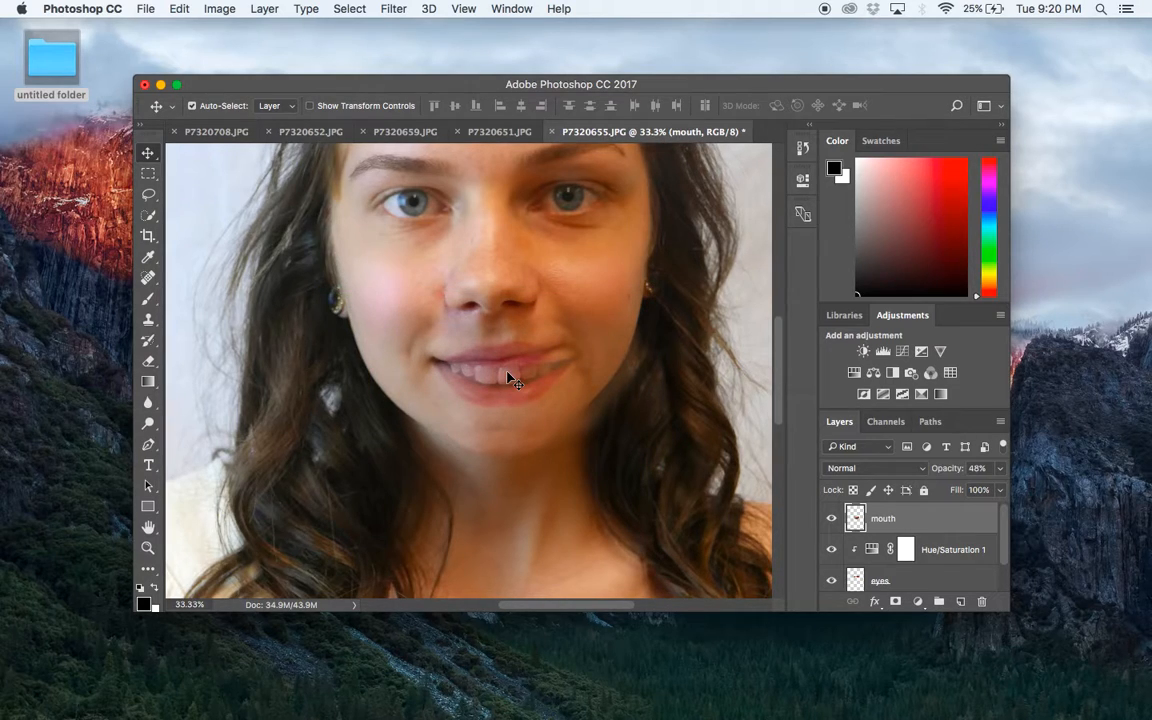
Step: Scale the mouth layer down to fit the width of the lips beneath
key(super+t)
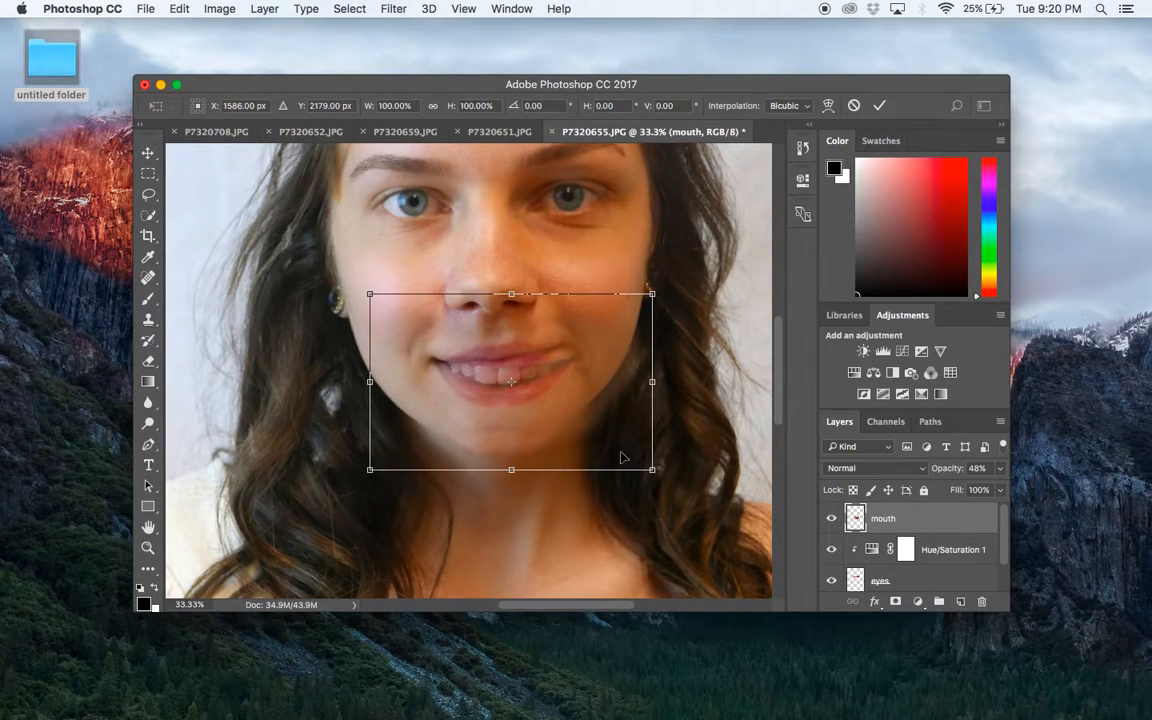
drag(652, 469, 627, 454)
key(Return)
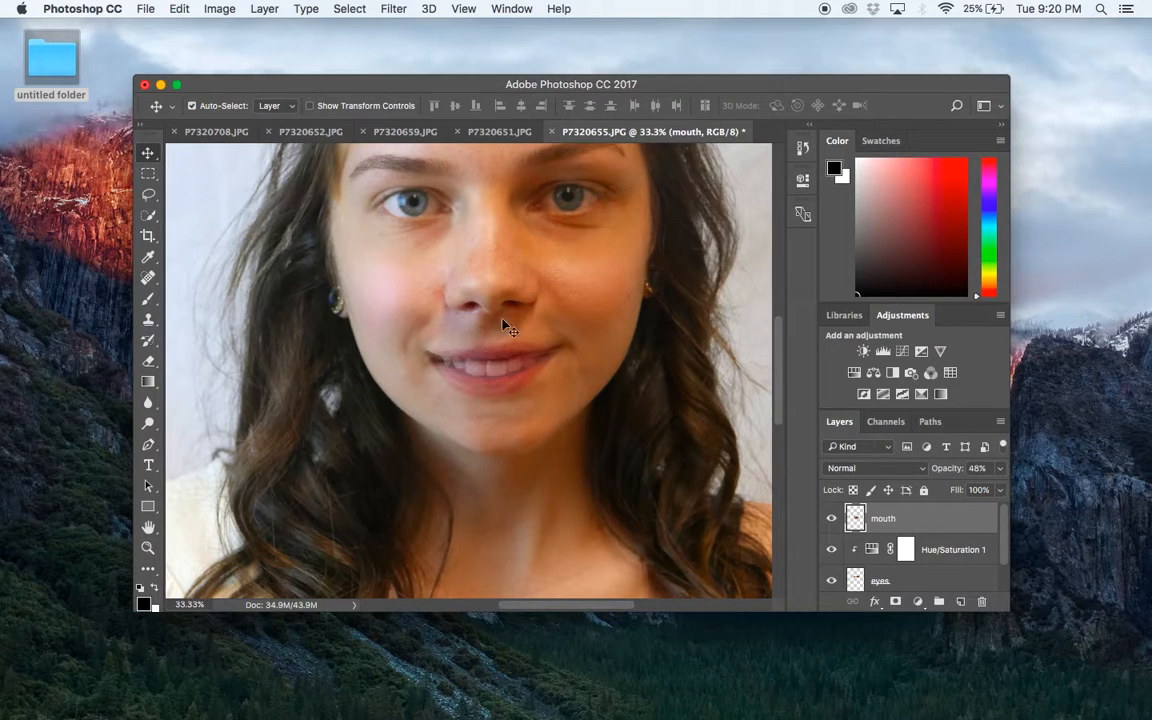
Step: Rotate the mouth layer to about -5.4° and shift it slightly to match the tilt of the lips beneath
click(176, 9)
mouse_move(226, 364)
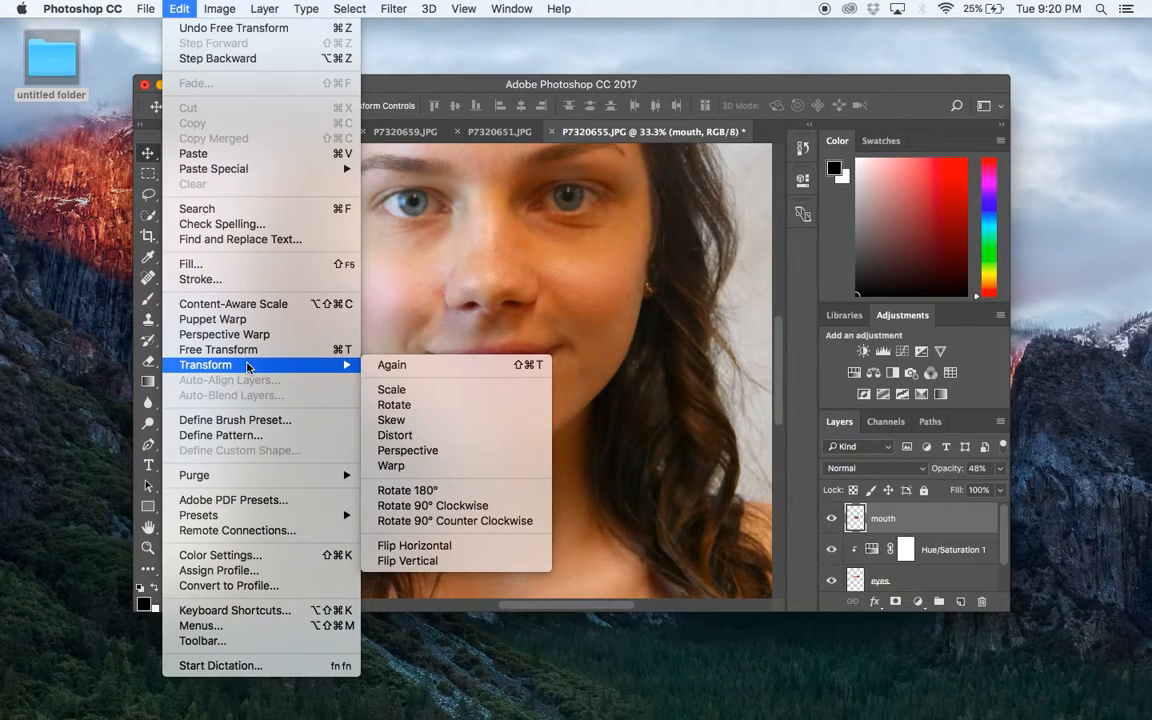
click(397, 405)
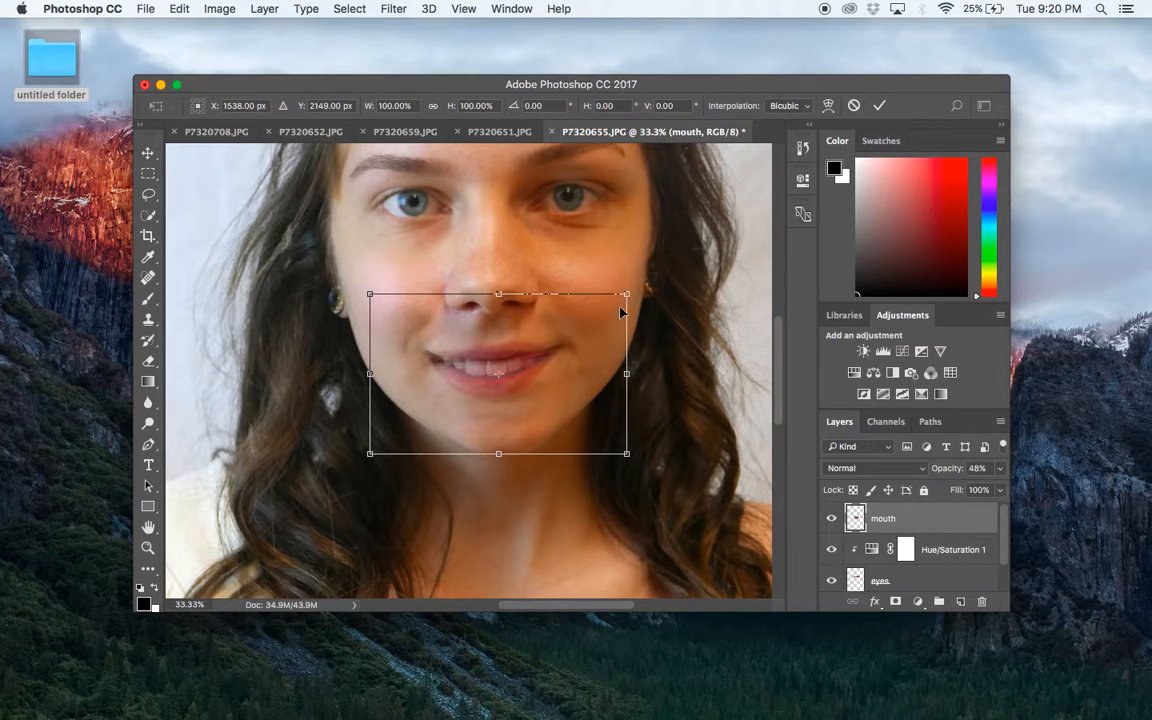
mouse_move(625, 295)
mouse_down()
mouse_move(630, 283)
mouse_move(615, 276)
mouse_up()
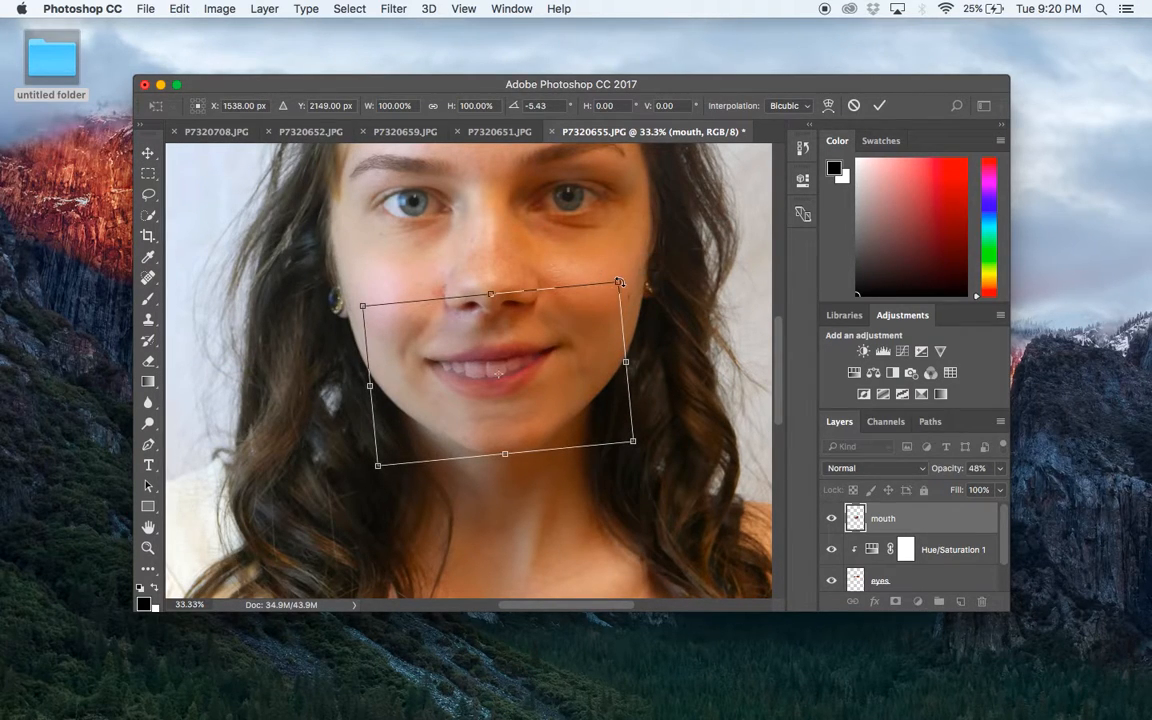
drag(539, 371, 548, 374)
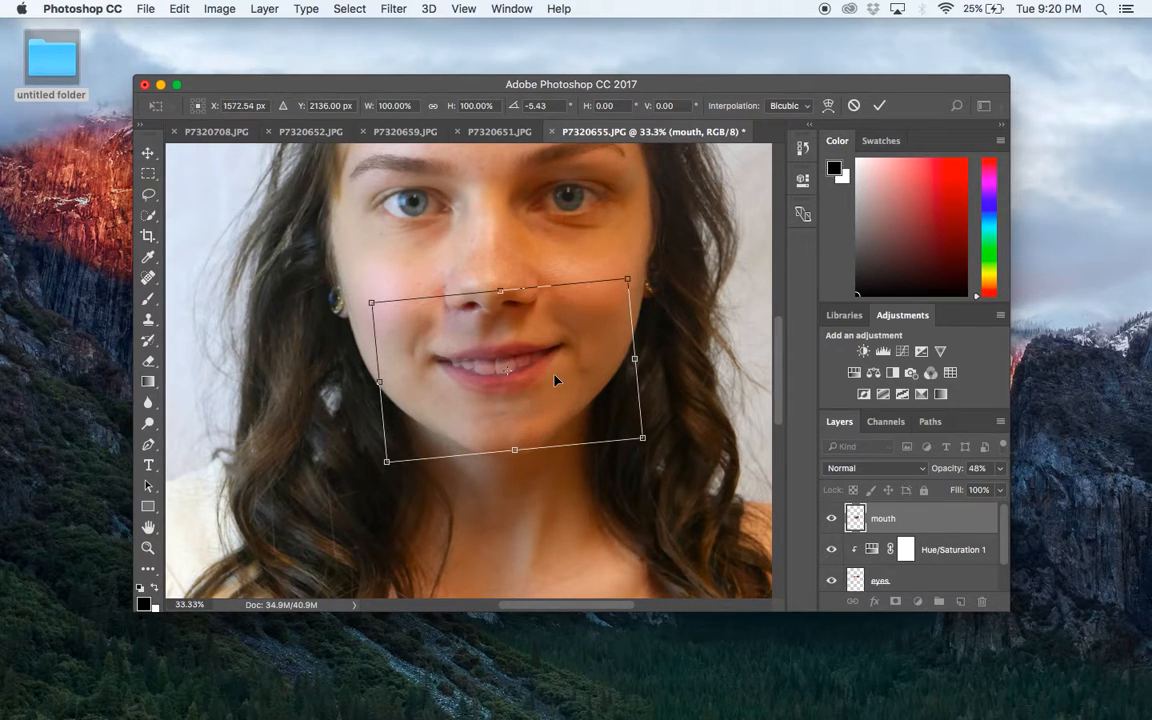
key(Return)
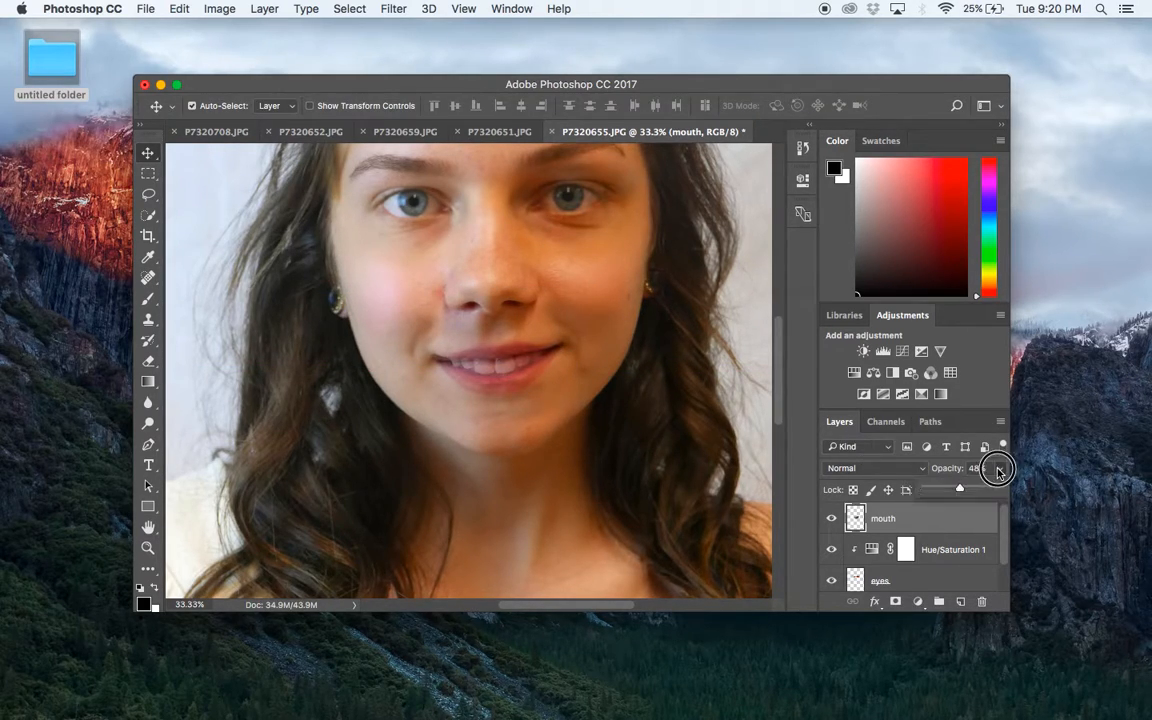
Step: Restore the mouth layer's opacity to 100% and view the whole portrait
click(999, 468)
drag(957, 488, 1023, 488)
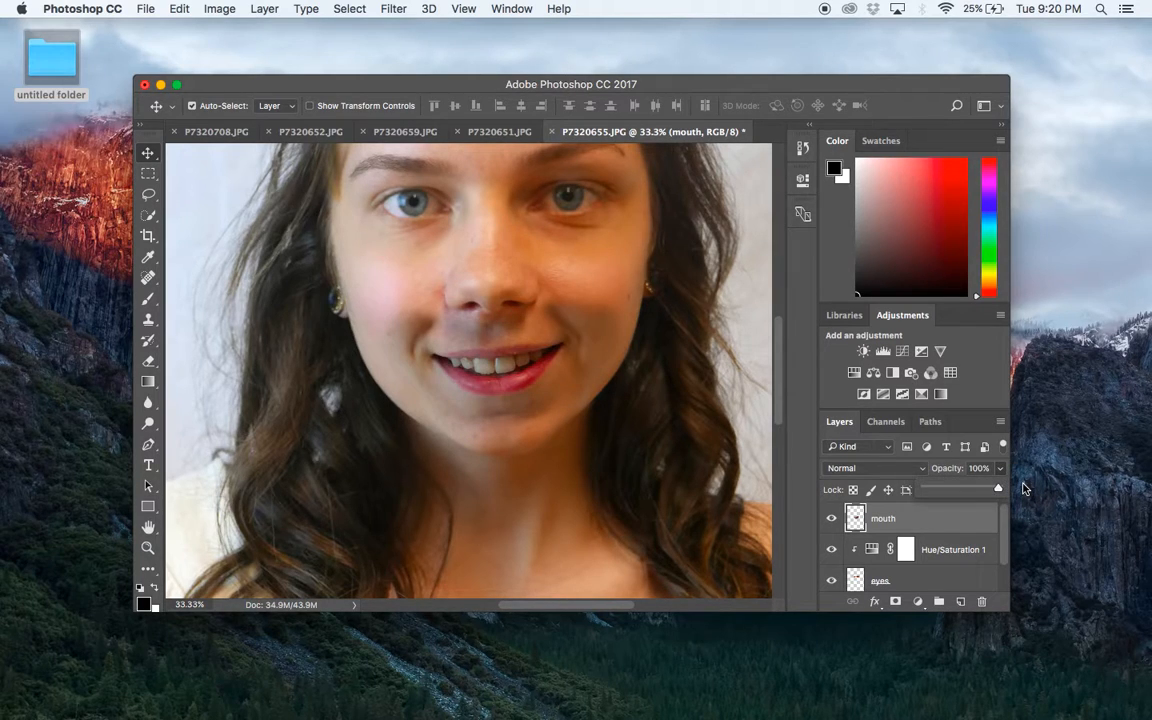
key(super+minus)
key(super+minus)
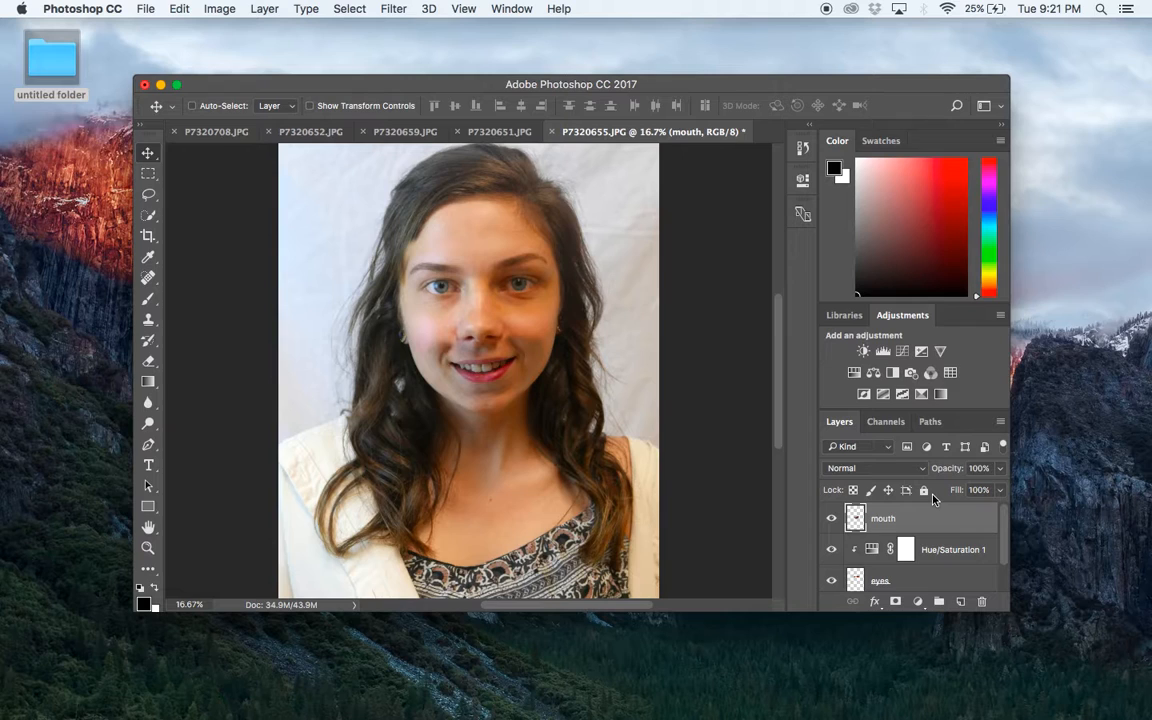
Step: Erase the surrounding skin edges of the mouth layer with a soft 201 px Eraser to blend it into the face
key(super+equal)
key(super+equal)
key(super+equal)
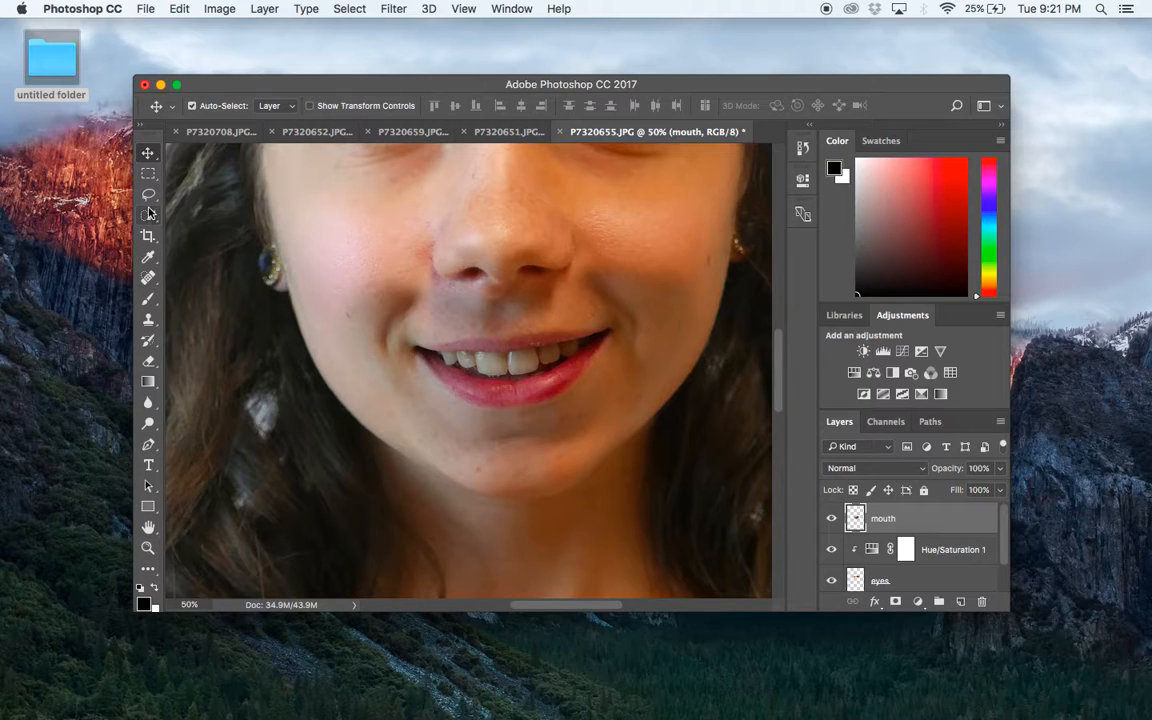
key(e)
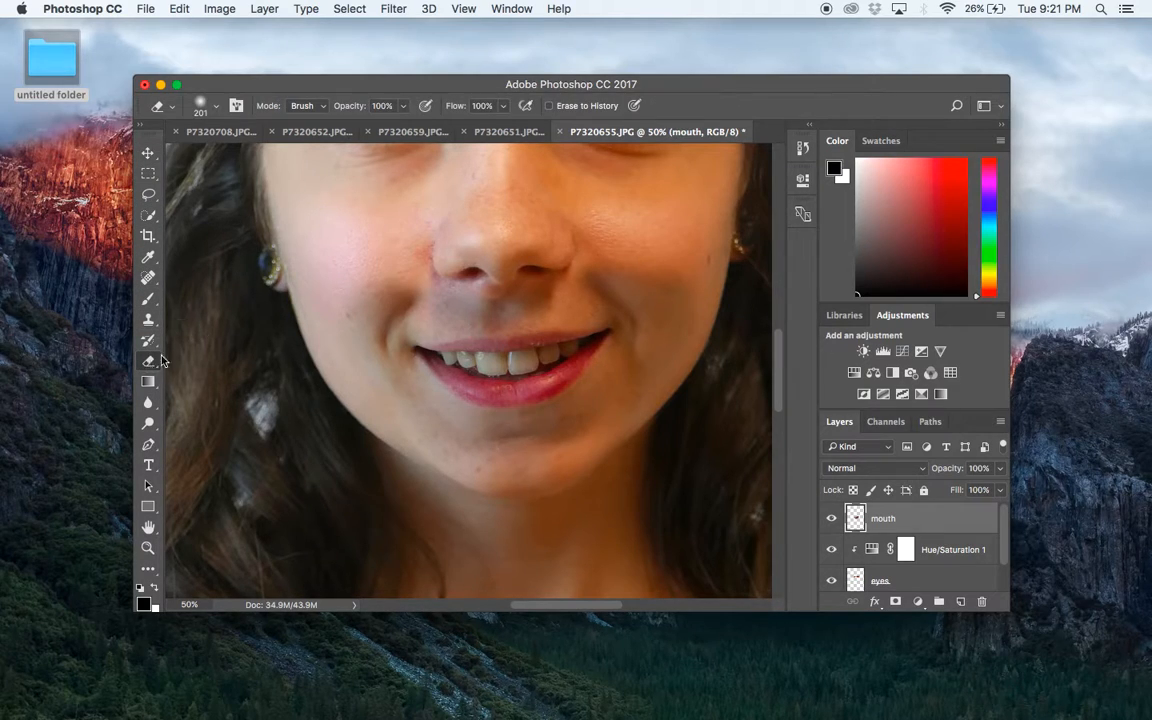
drag(632, 251, 662, 251)
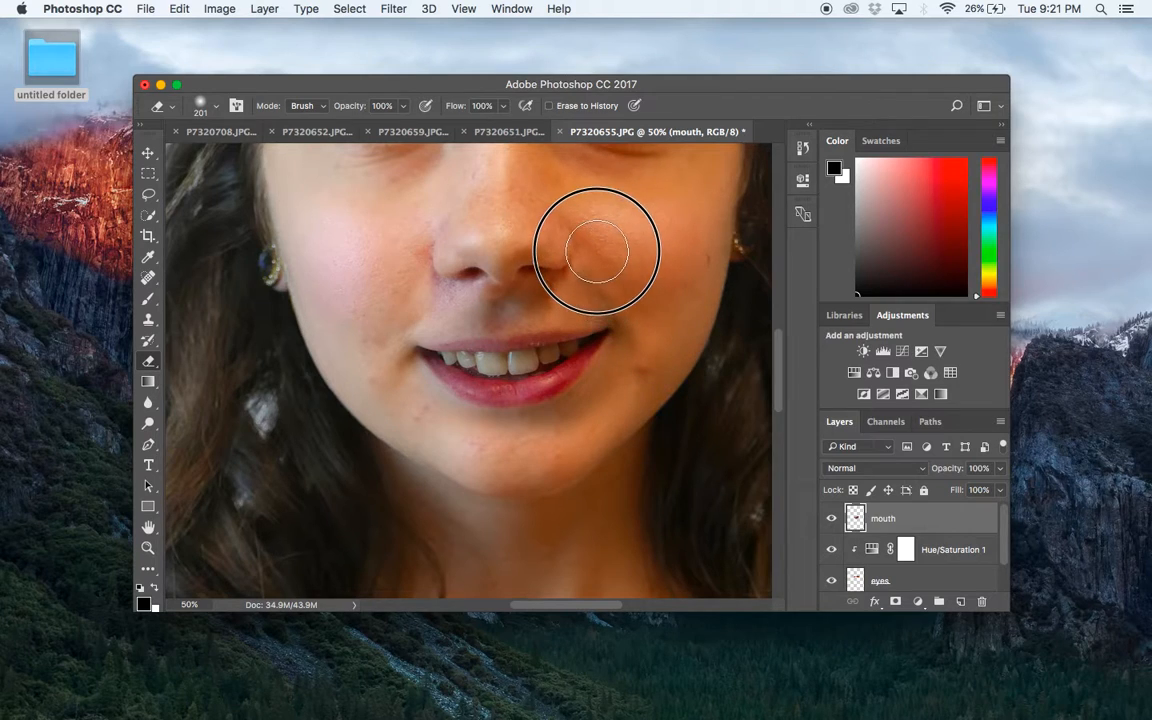
key(super+minus)
key(super+minus)
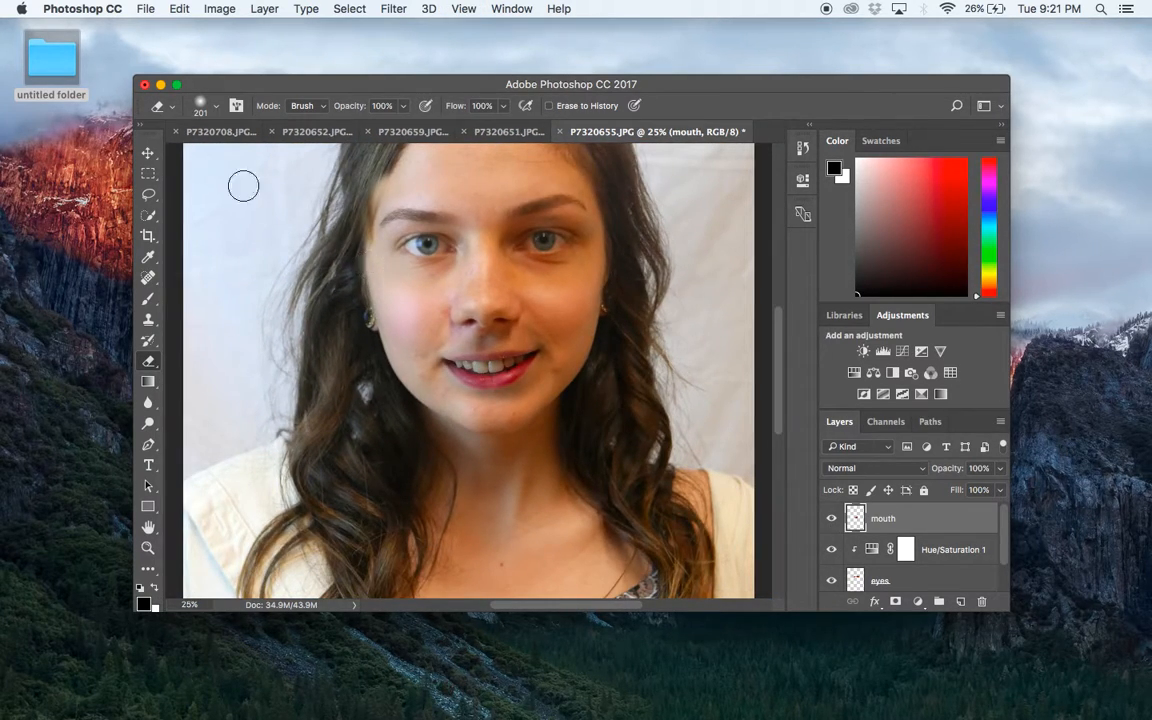
Step: Nudge the mouth layer slightly and touch up its edge beneath the nose with the 201 px Eraser
click(152, 156)
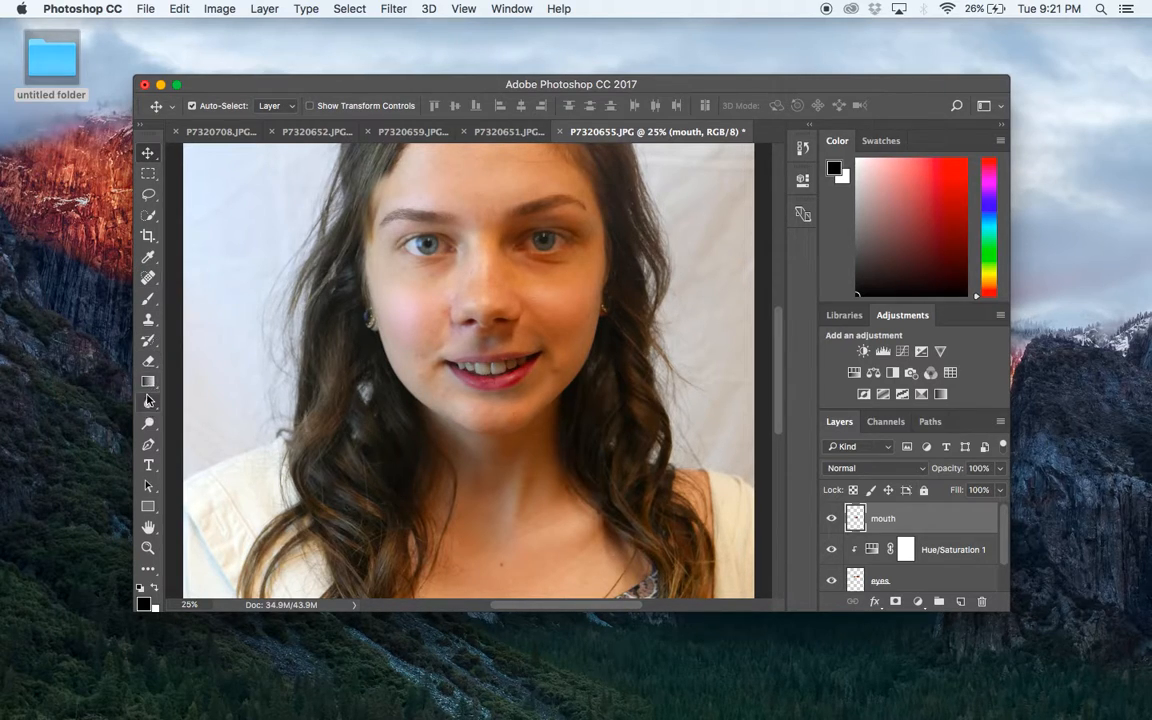
click(148, 360)
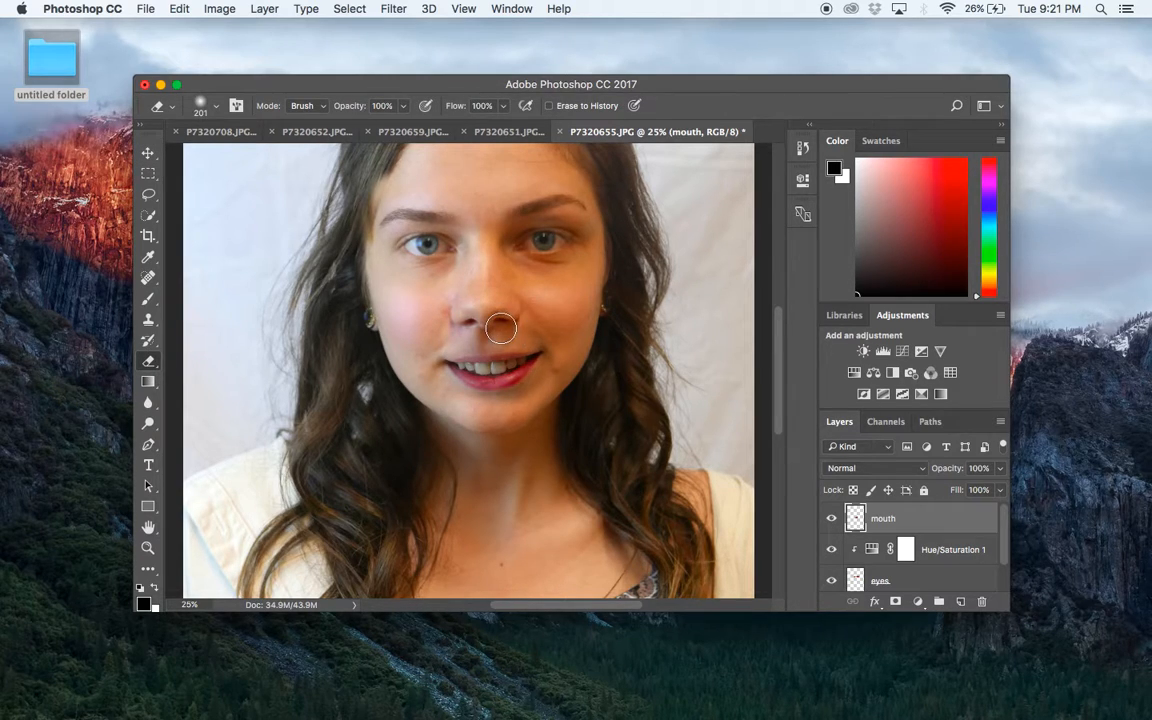
key(bracketright)
key(bracketright)
key(bracketright)
key(bracketleft)
key(bracketleft)
key(bracketleft)
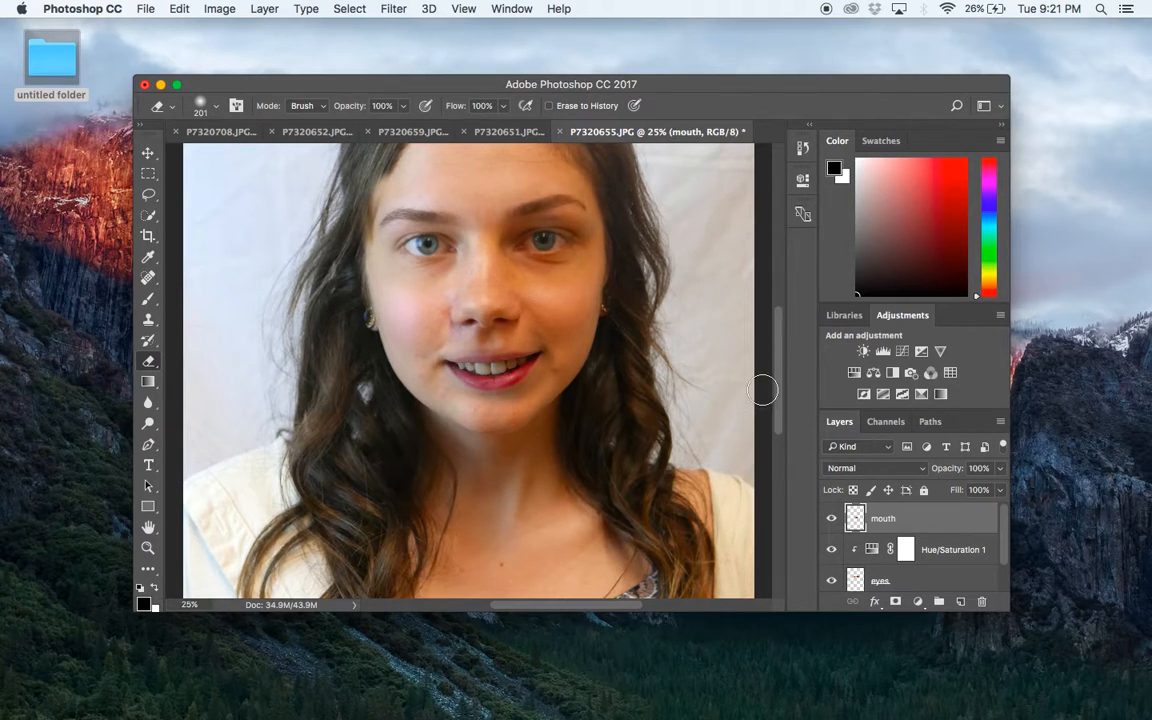
drag(778, 377, 778, 352)
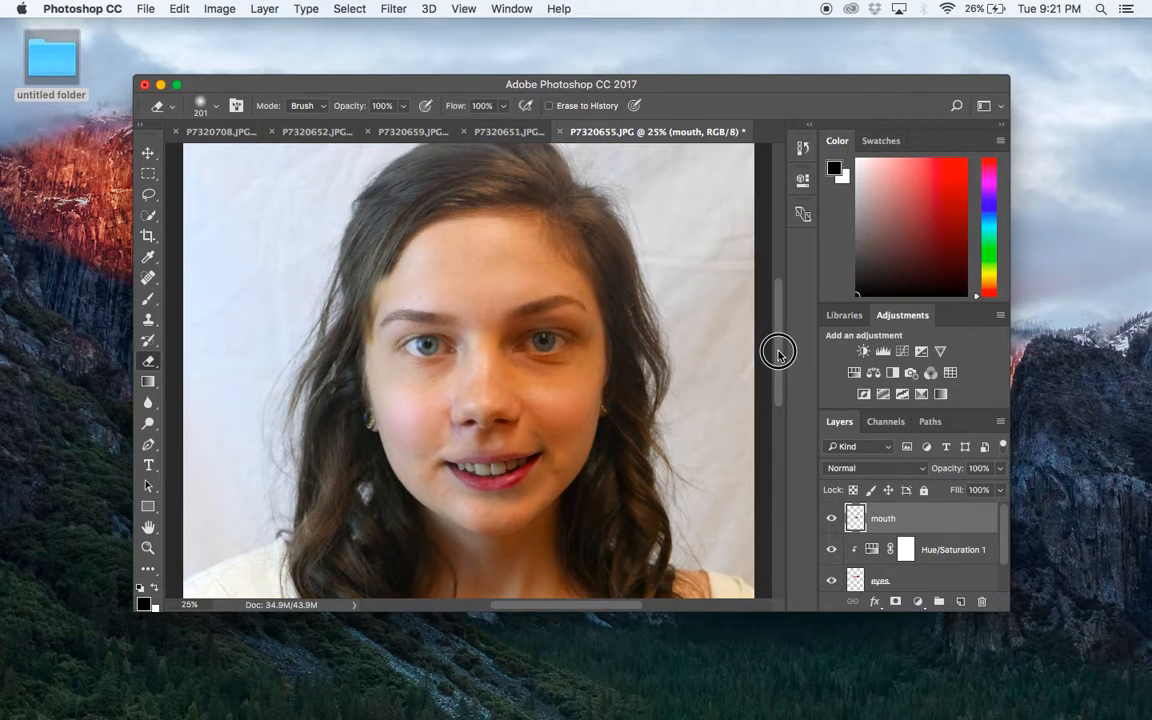
key(super+minus)
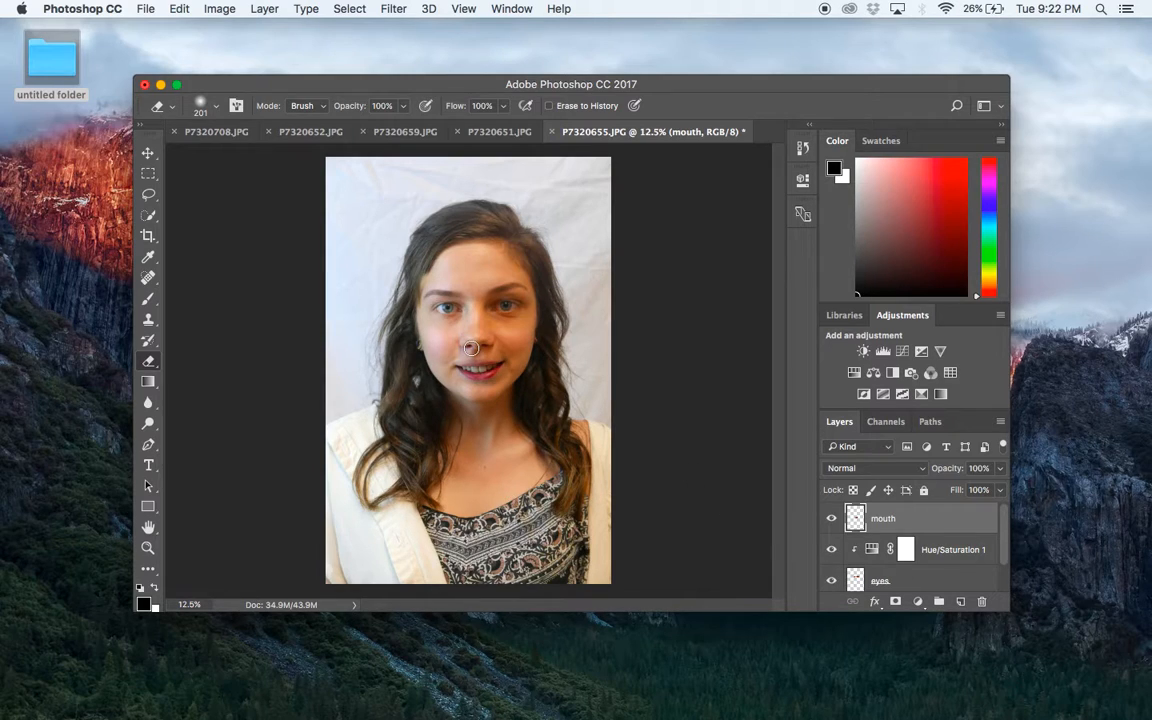
Step: Lasso and copy the nose ring in P7320708.JPG with a 20 px feather
click(148, 153)
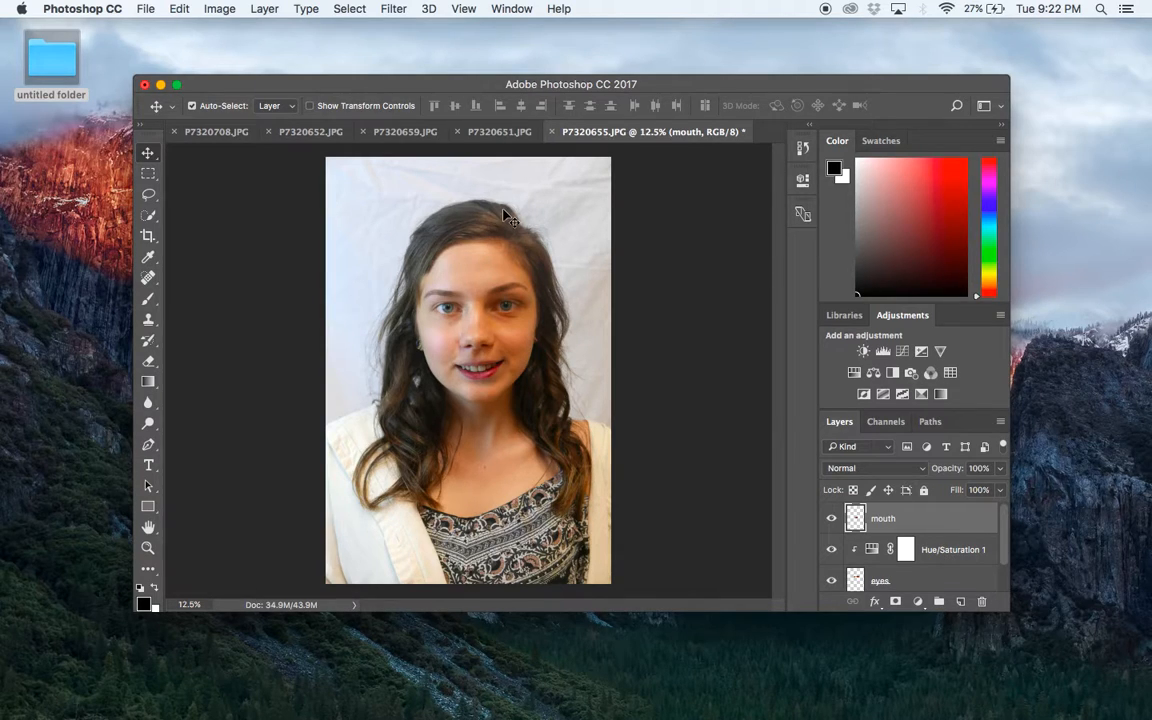
click(398, 132)
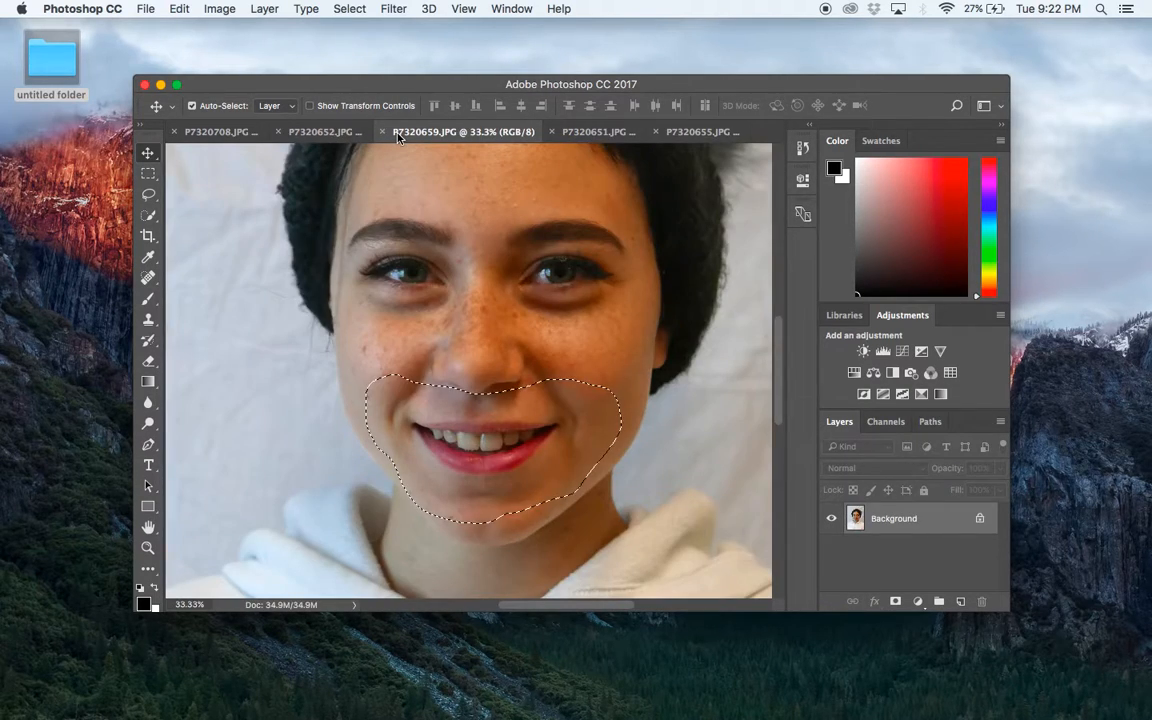
click(333, 135)
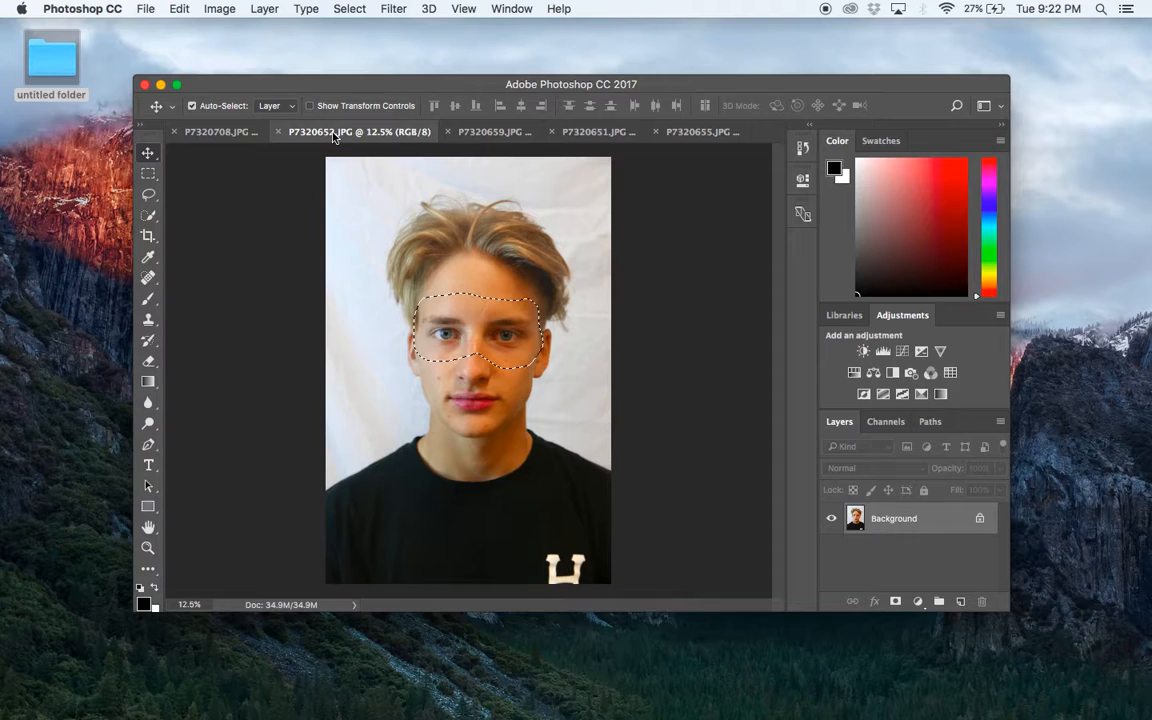
click(237, 133)
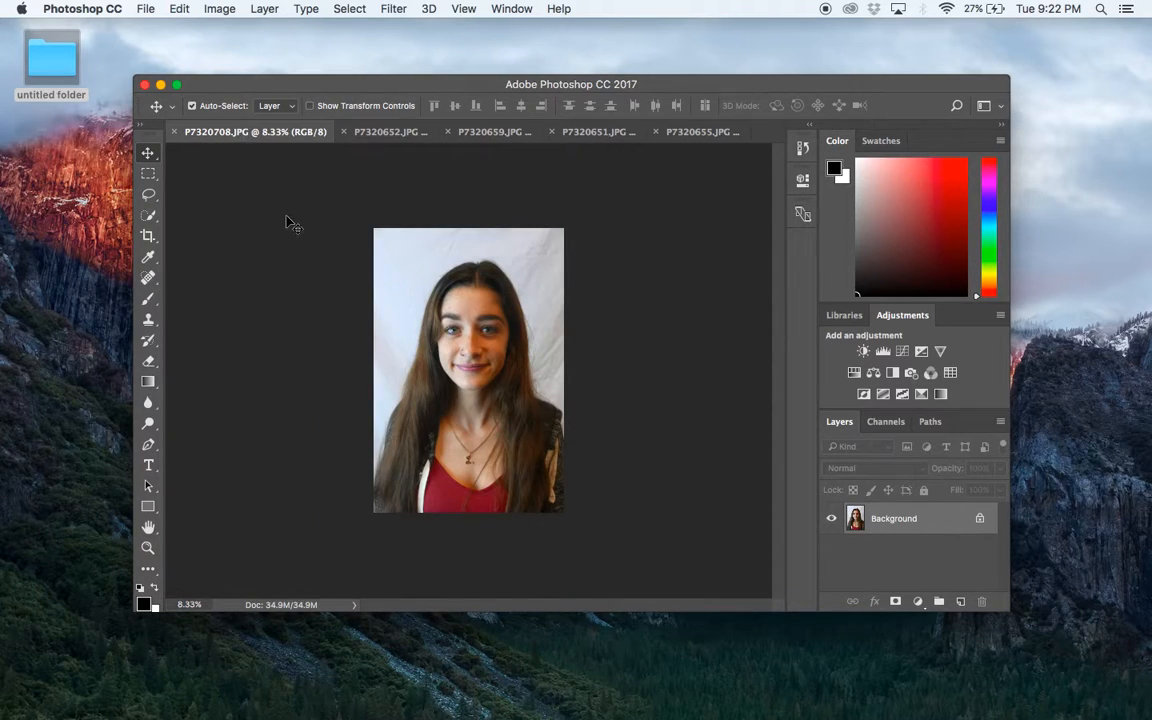
key(super+plus)
key(super+plus)
key(super+plus)
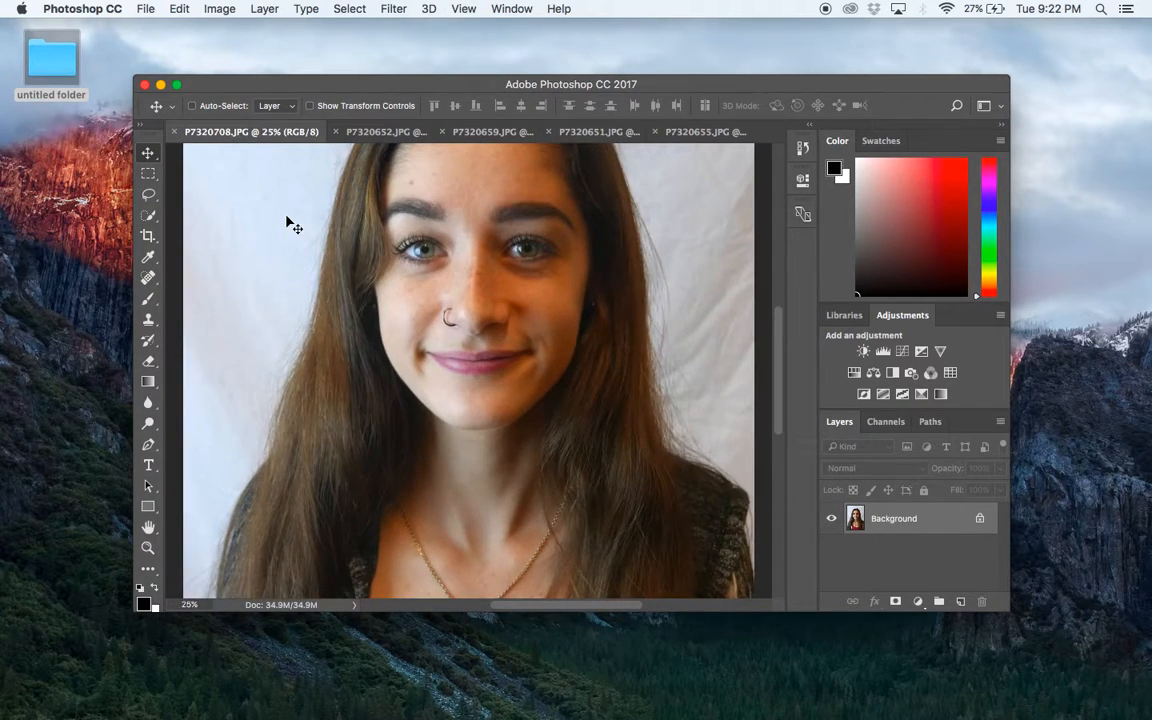
click(148, 194)
mouse_move(422, 315)
mouse_down()
mouse_move(424, 301)
mouse_move(455, 293)
mouse_move(457, 338)
mouse_move(415, 305)
mouse_move(422, 315)
mouse_up()
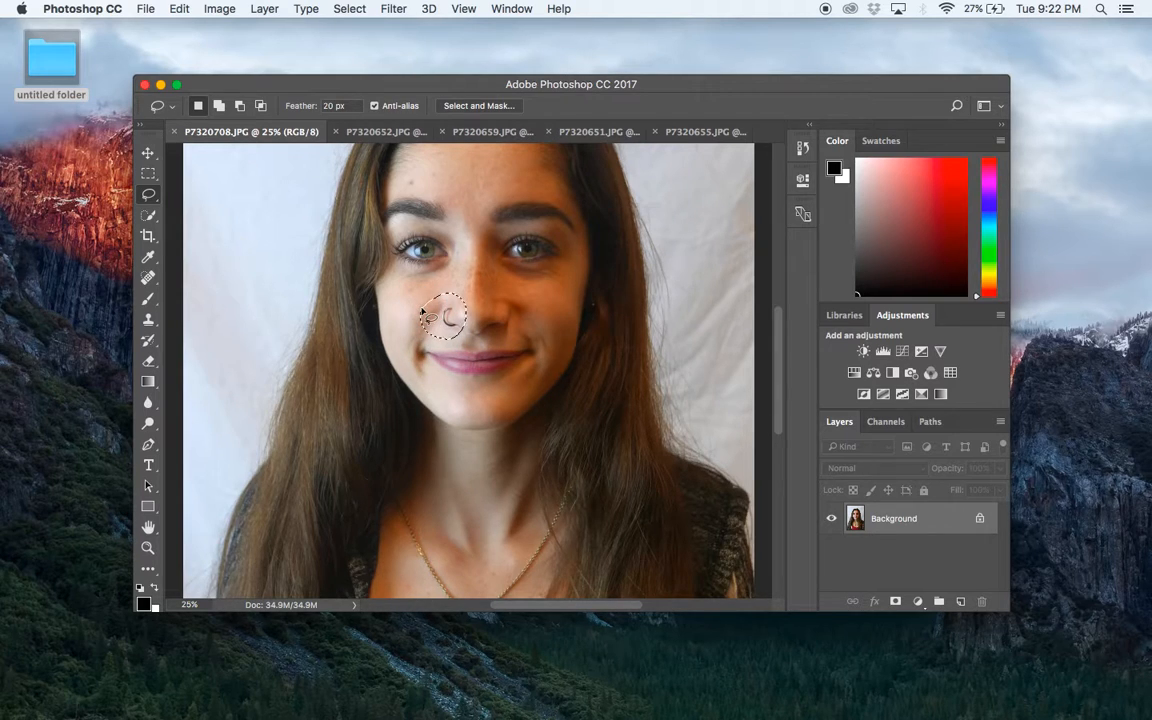
Step: Paste the nose ring into P7320655.JPG and move it onto the nostril at the same side of the nose
click(685, 137)
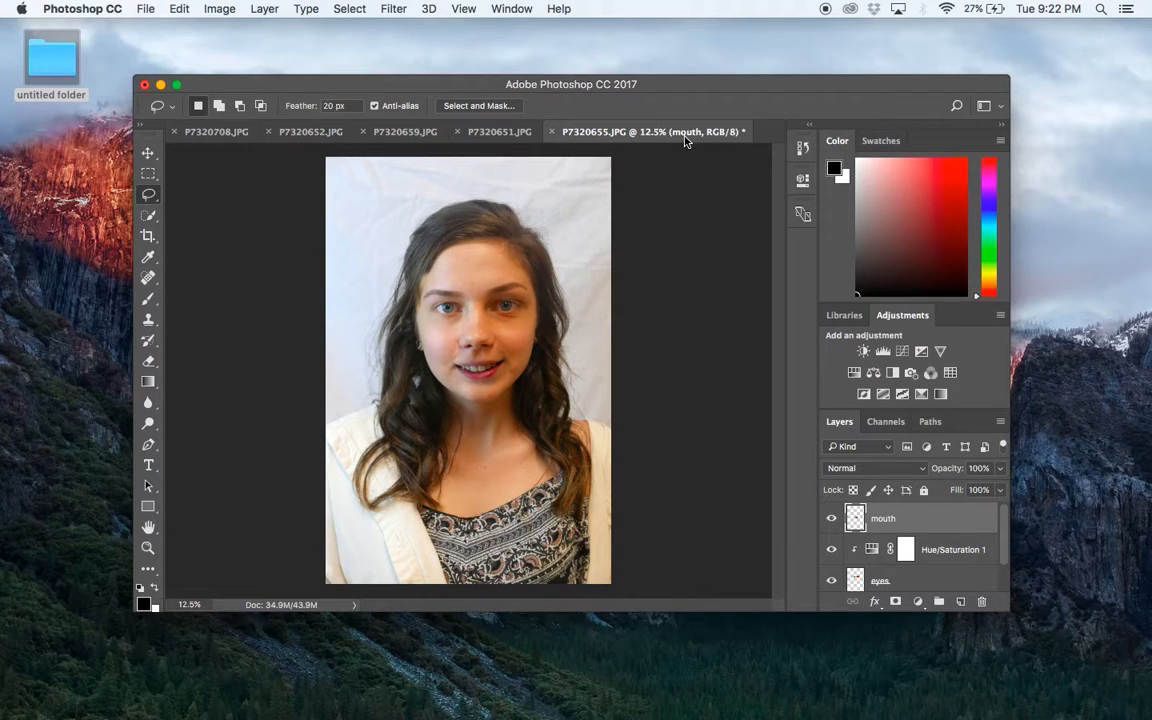
key(cmd+v)
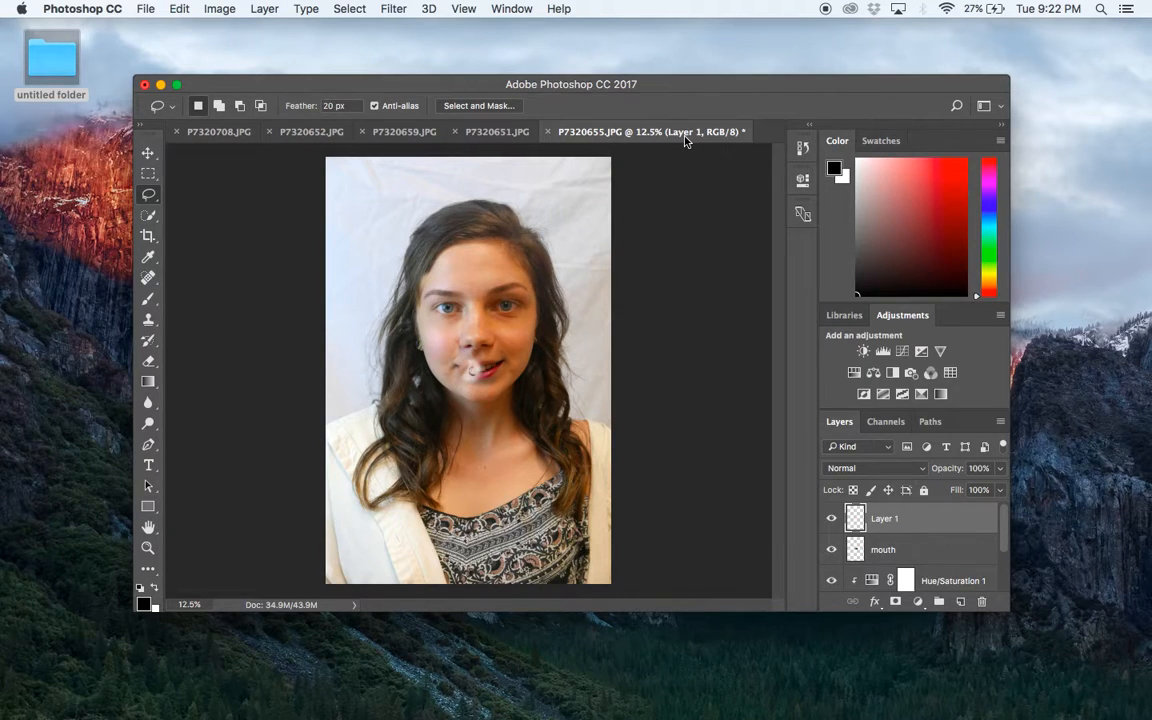
click(148, 152)
drag(450, 362, 475, 412)
key(cmd+plus)
key(cmd+plus)
key(cmd+plus)
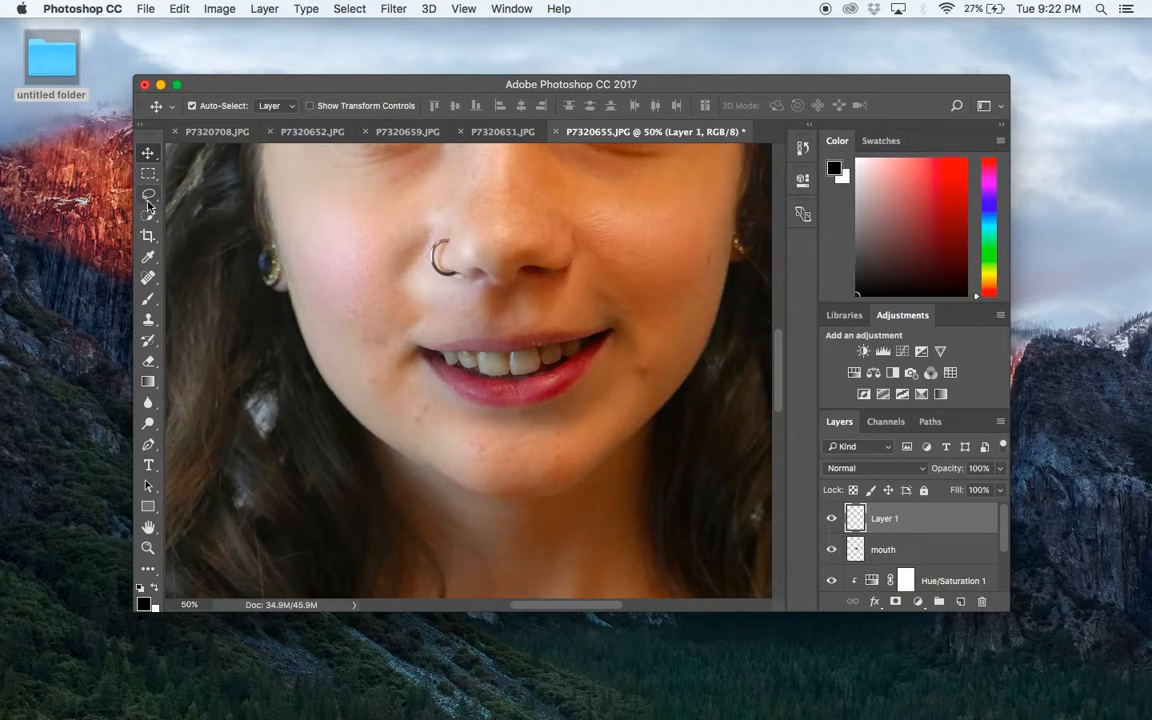
Step: Lower the nose ring layer's opacity to 62% and align the ring with the edge of the nostril
click(1000, 469)
drag(970, 487, 970, 487)
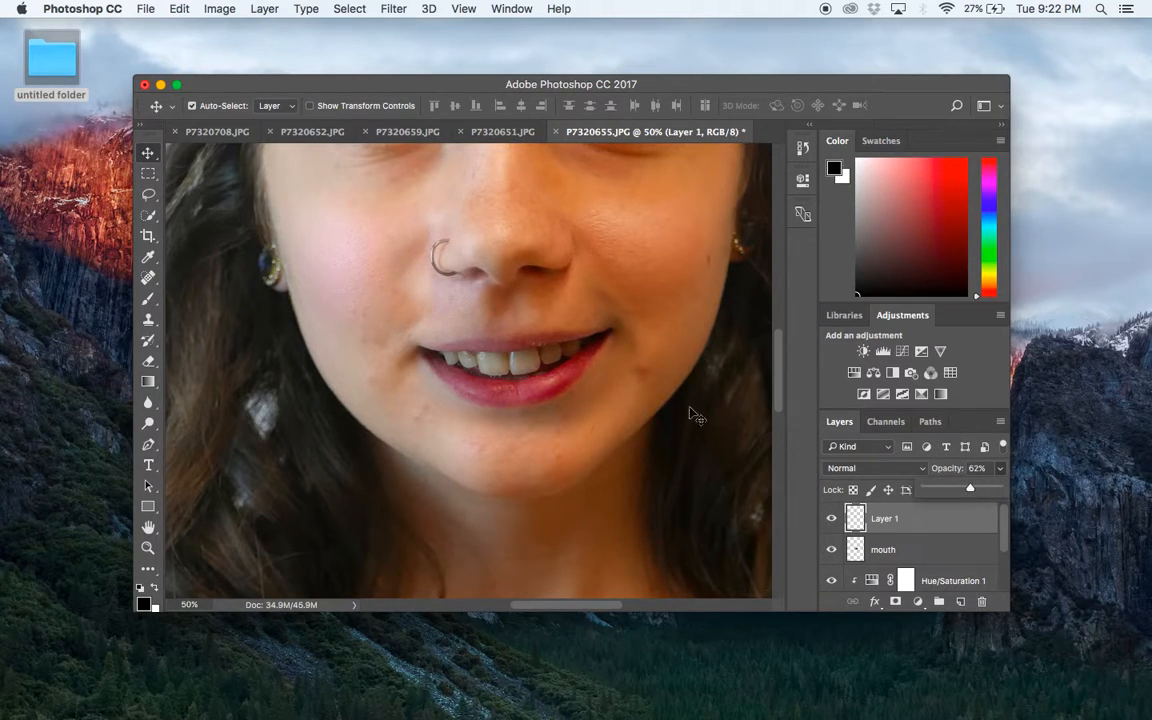
drag(440, 267, 455, 282)
drag(453, 277, 453, 275)
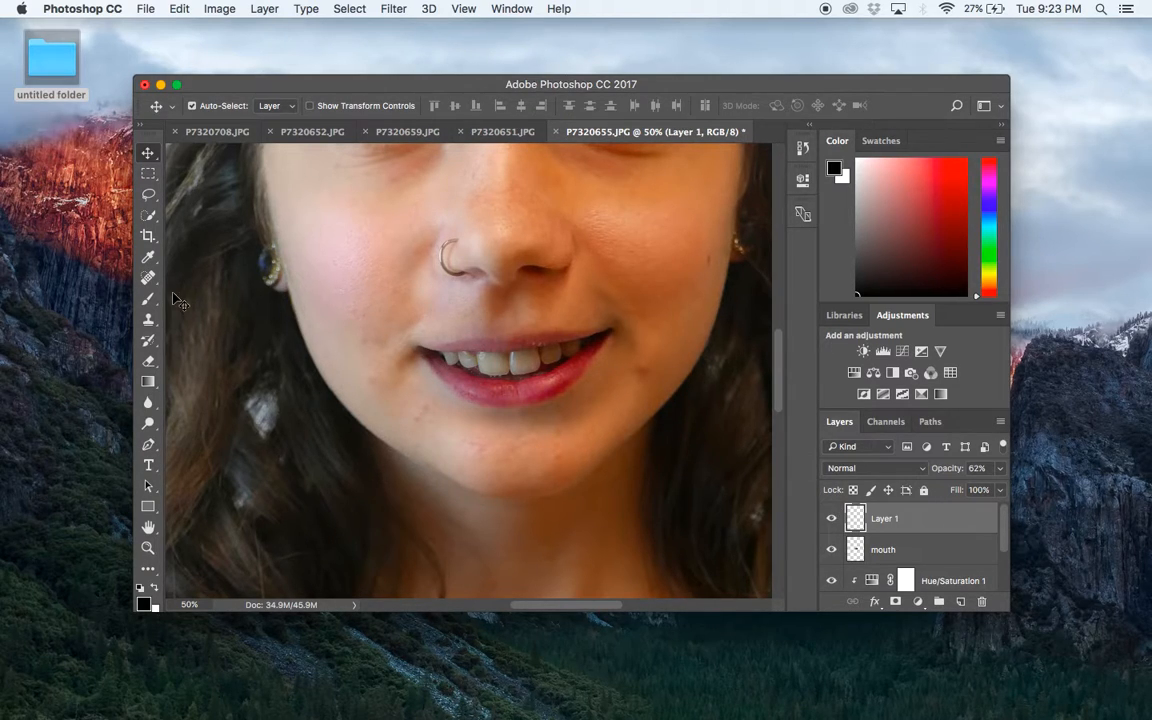
Step: Restore the nose ring layer's opacity to 100% and erase the excess skin around the ring with a 125 px Eraser
click(148, 361)
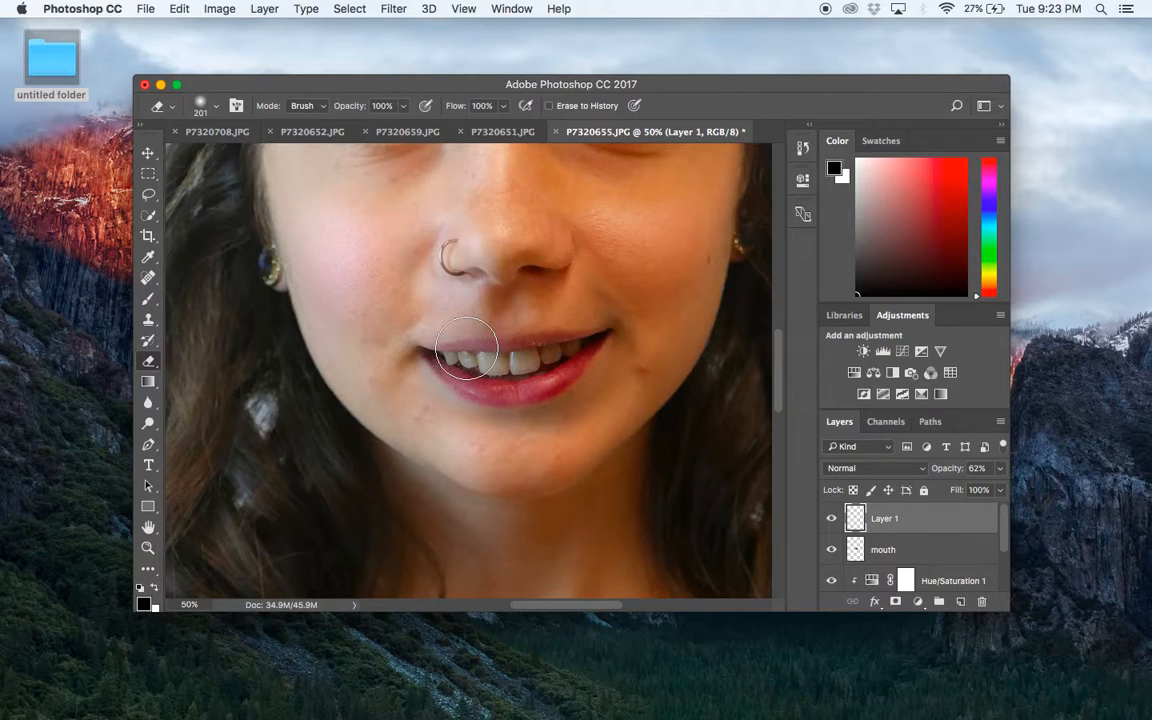
key(bracketleft)
key(bracketleft)
key(bracketleft)
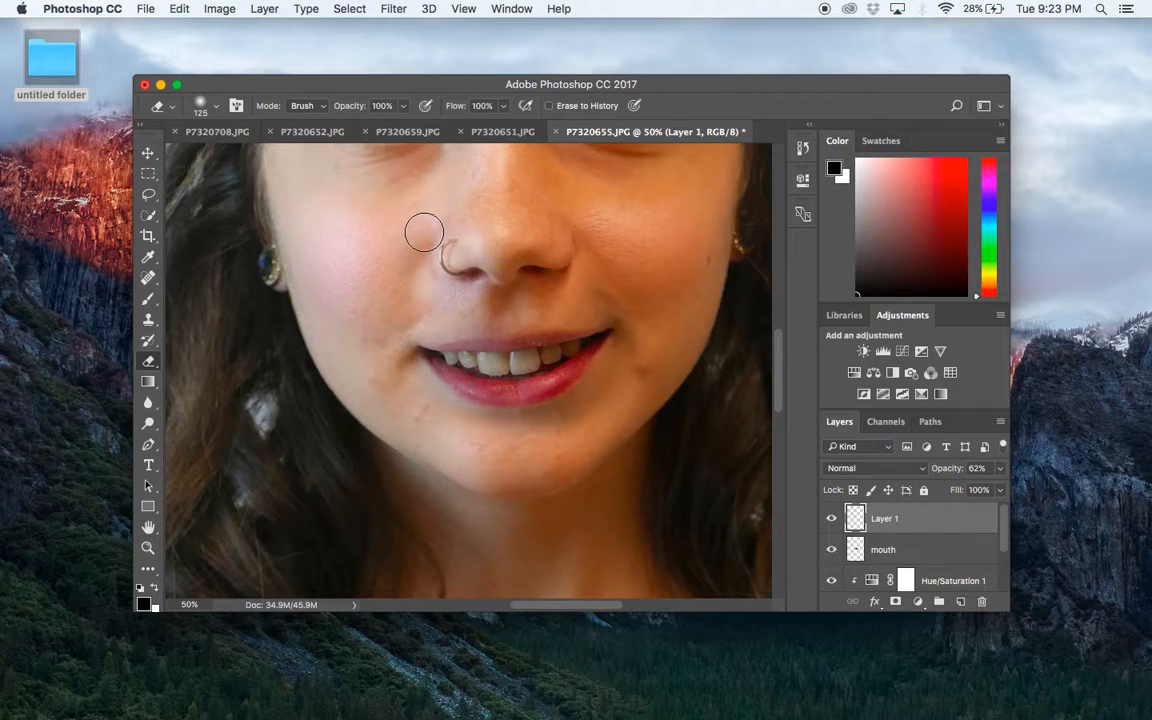
click(1001, 468)
drag(968, 487, 998, 487)
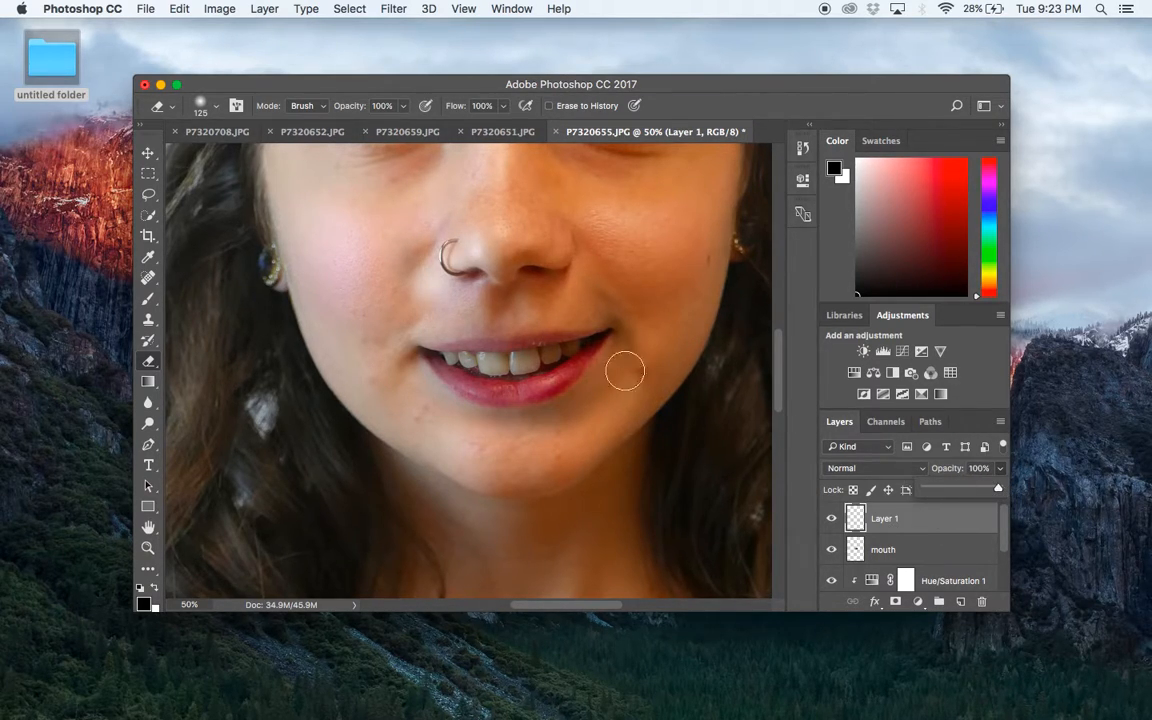
mouse_move(411, 272)
mouse_down()
mouse_move(416, 283)
mouse_move(414, 252)
mouse_move(440, 301)
mouse_up()
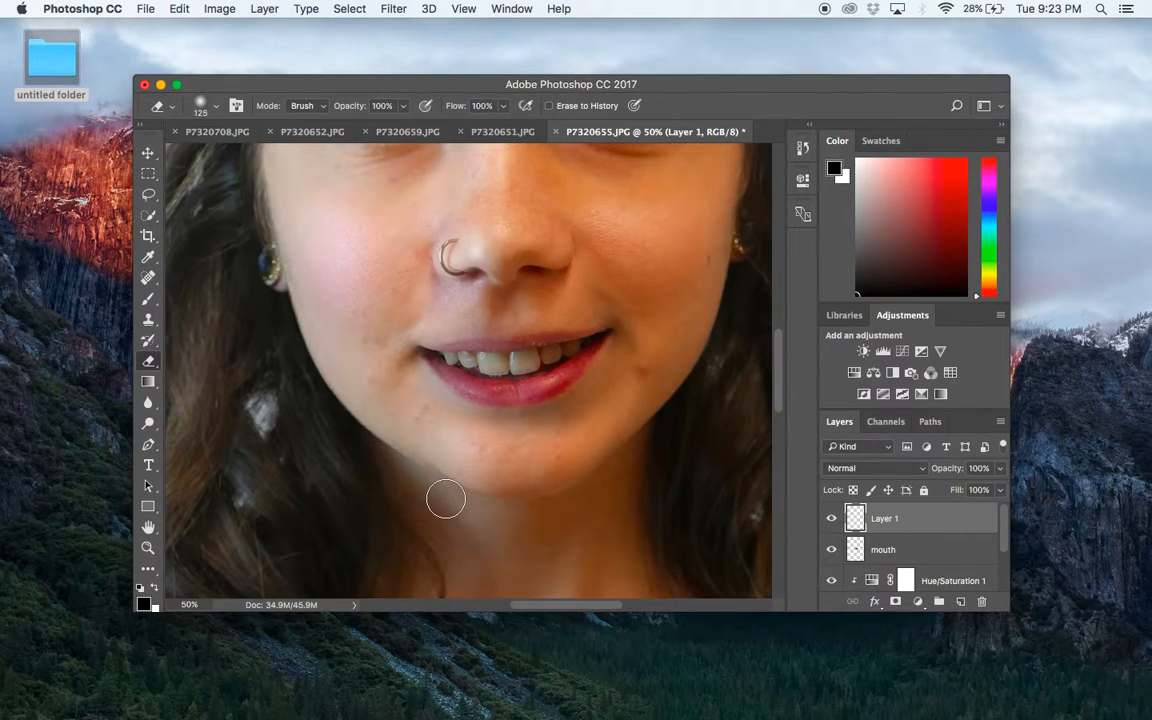
key(super+minus)
key(super+minus)
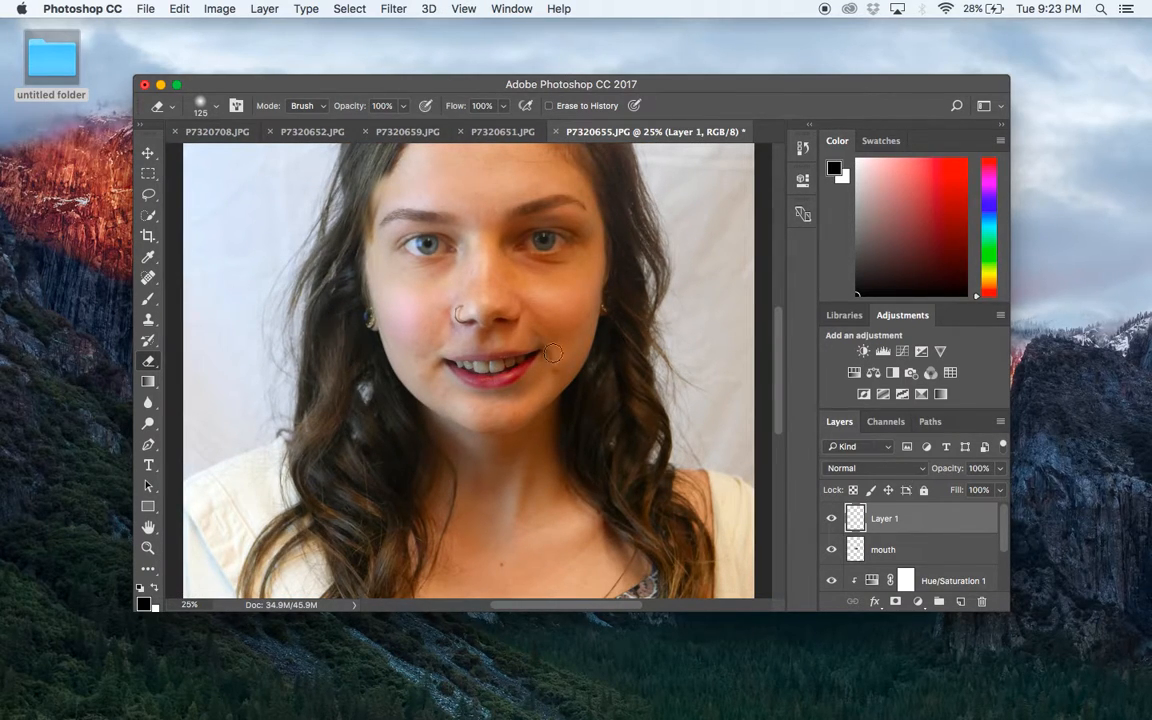
Step: Close the finished source portraits P7320652.JPG, P7320659.JPG and P7320708.JPG, keeping P7320651.JPG open
click(311, 131)
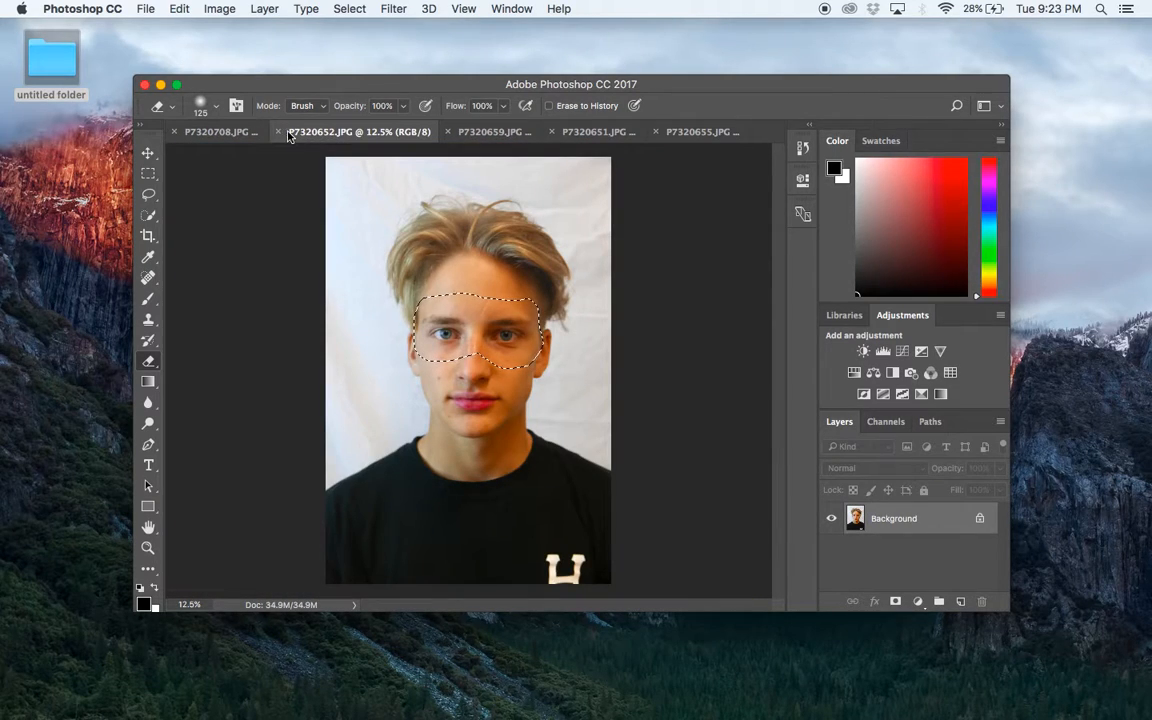
click(279, 132)
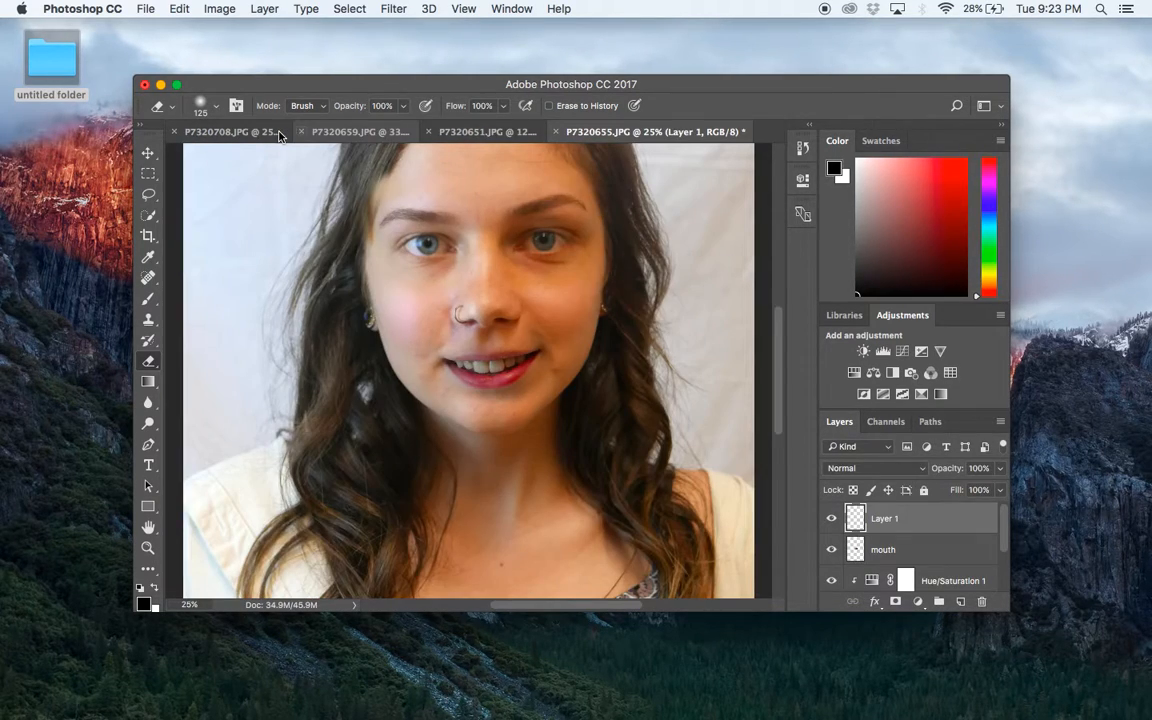
click(333, 134)
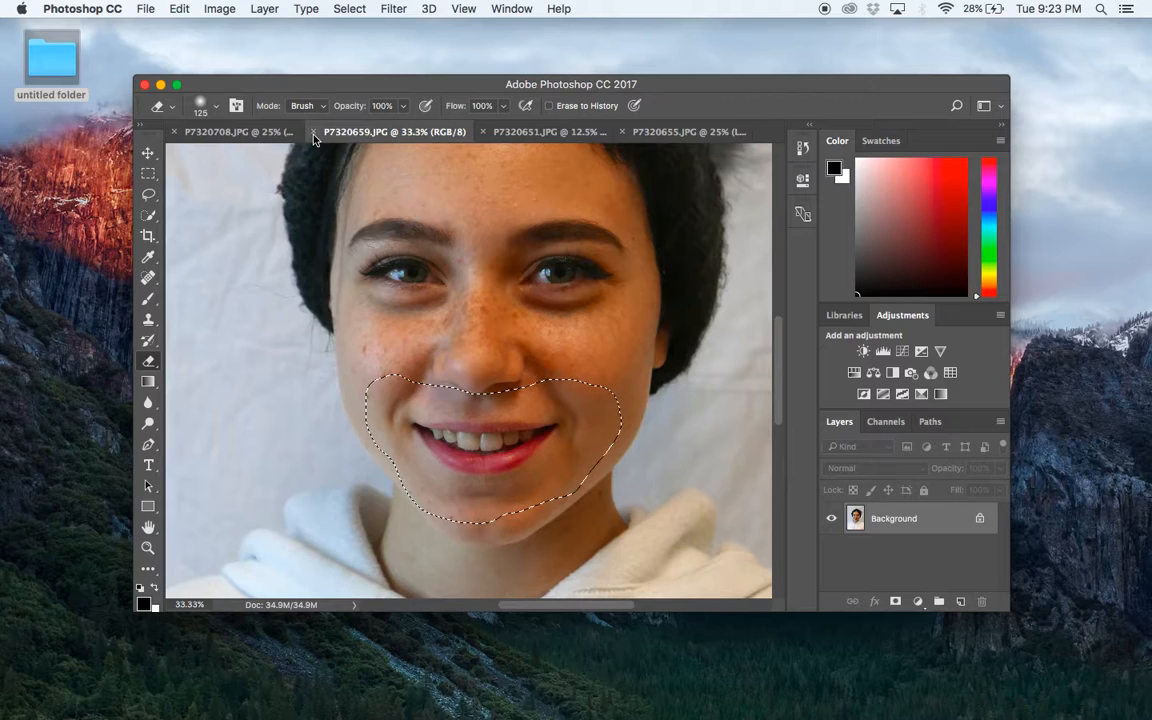
click(312, 131)
click(396, 135)
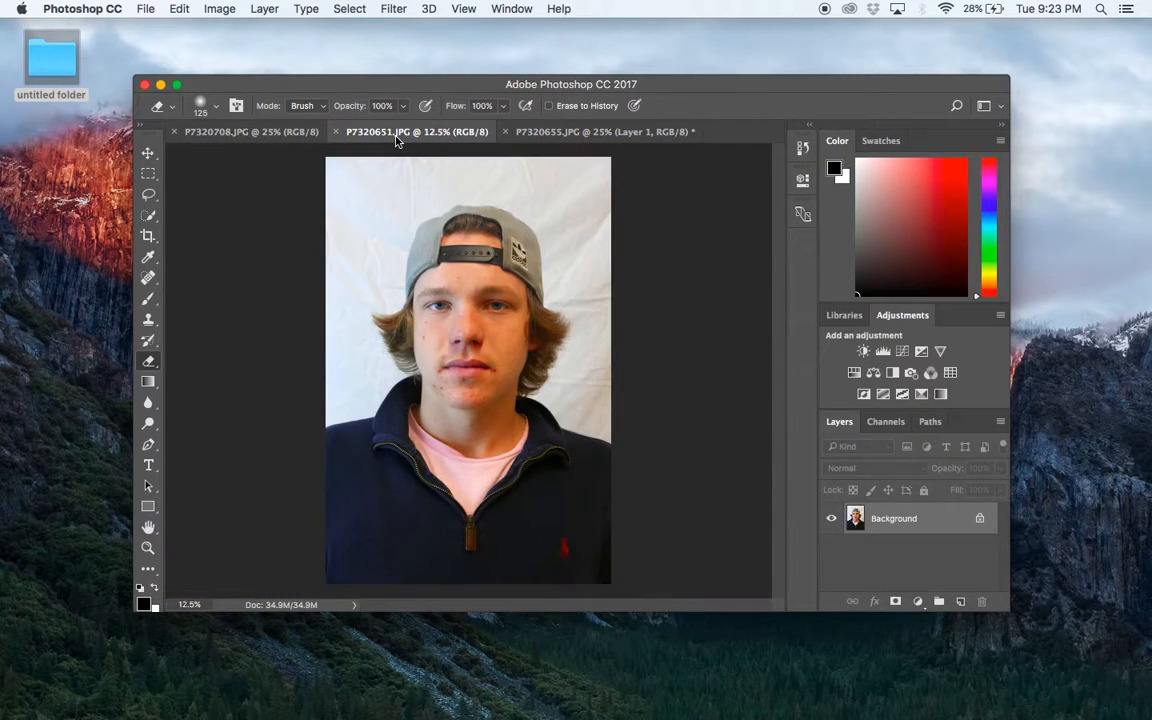
click(262, 132)
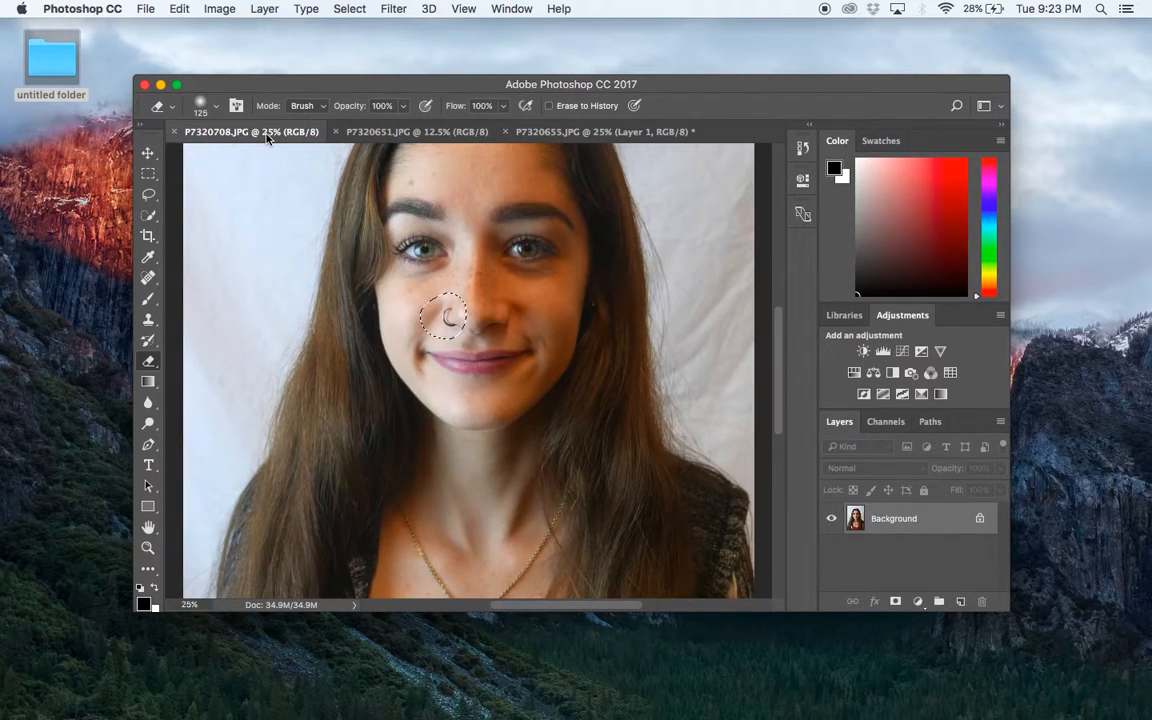
click(174, 131)
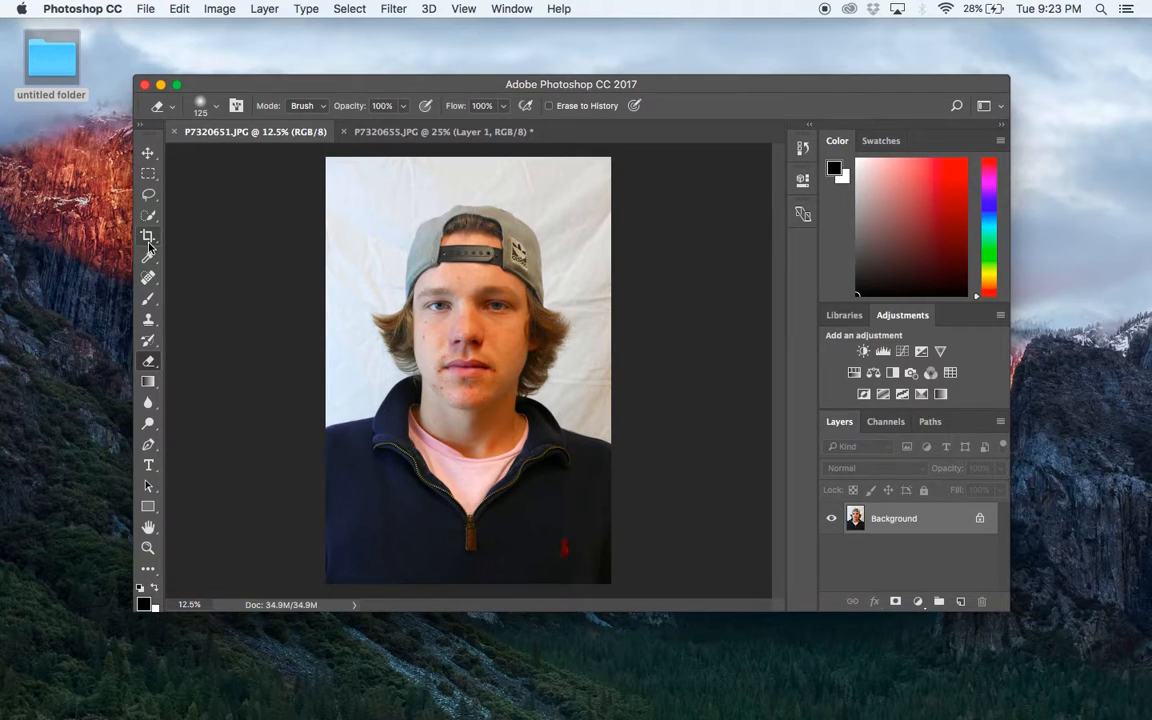
Step: Lasso the cap, forehead and surrounding background in P7320651.JPG with a 20 px feather
click(148, 194)
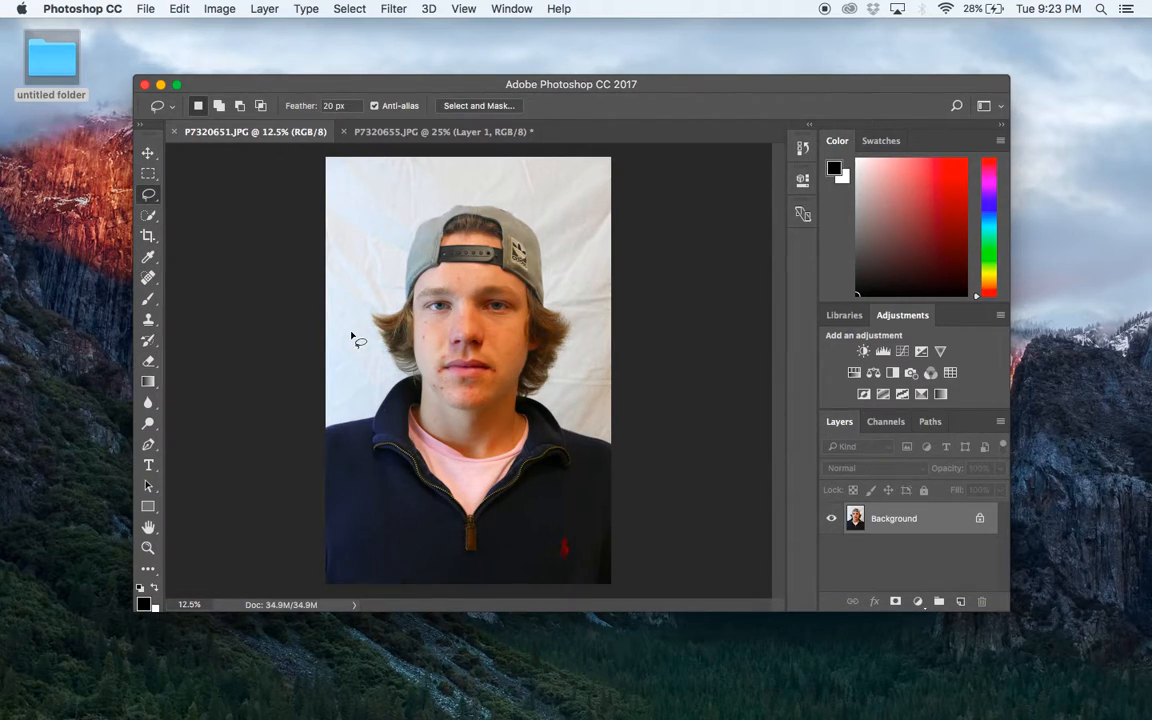
mouse_move(352, 331)
mouse_down()
mouse_move(406, 320)
mouse_move(445, 285)
mouse_move(505, 285)
mouse_move(581, 329)
mouse_move(610, 290)
mouse_move(575, 195)
mouse_move(547, 173)
mouse_move(416, 172)
mouse_move(362, 186)
mouse_move(334, 262)
mouse_move(338, 316)
mouse_move(362, 336)
mouse_up()
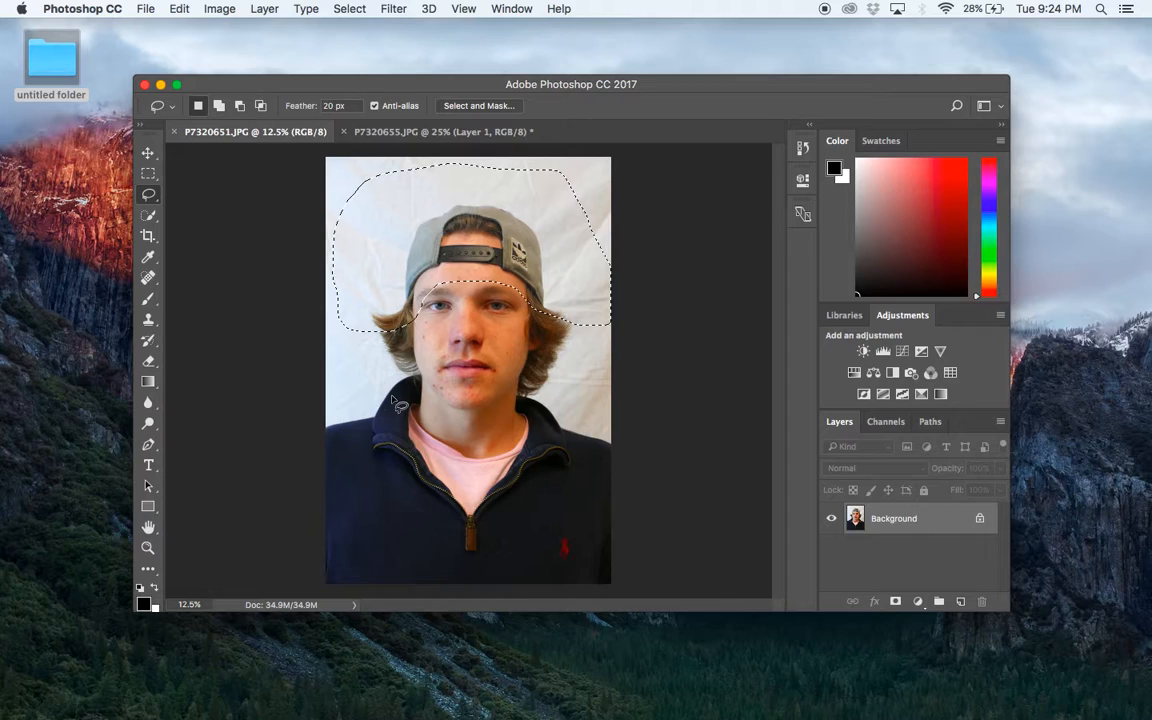
Step: Paste the copied cap into P7320655.JPG as a new layer and move it up onto the subject's head
click(367, 132)
scroll(561, 327, up, 5)
key(super+v)
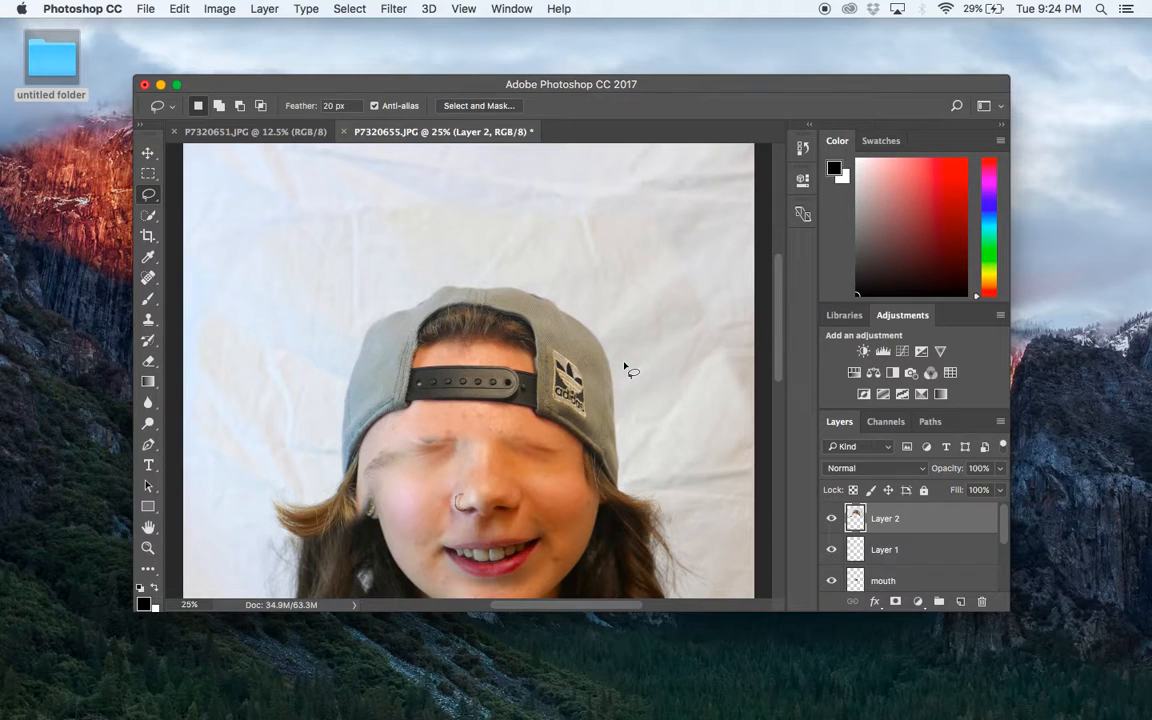
click(148, 152)
drag(430, 348, 442, 278)
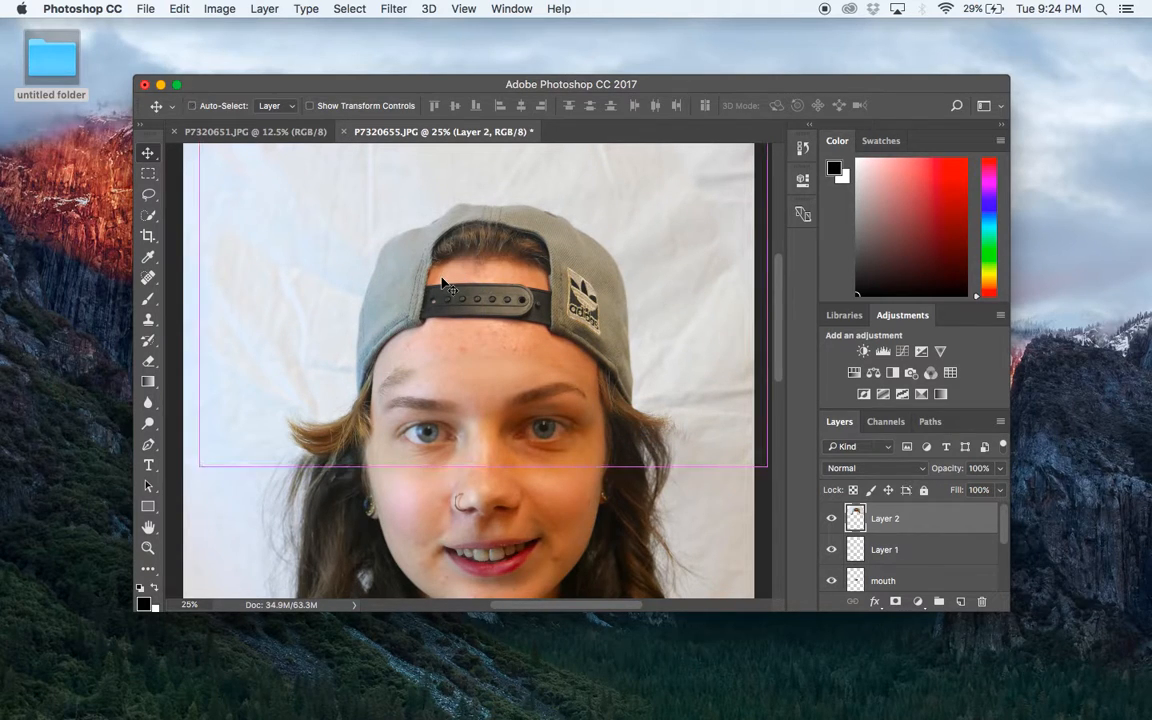
Step: Fine-tune the cap layer's position so the cap sits centred and lower over the forehead and hairline
key(super+minus)
key(super+minus)
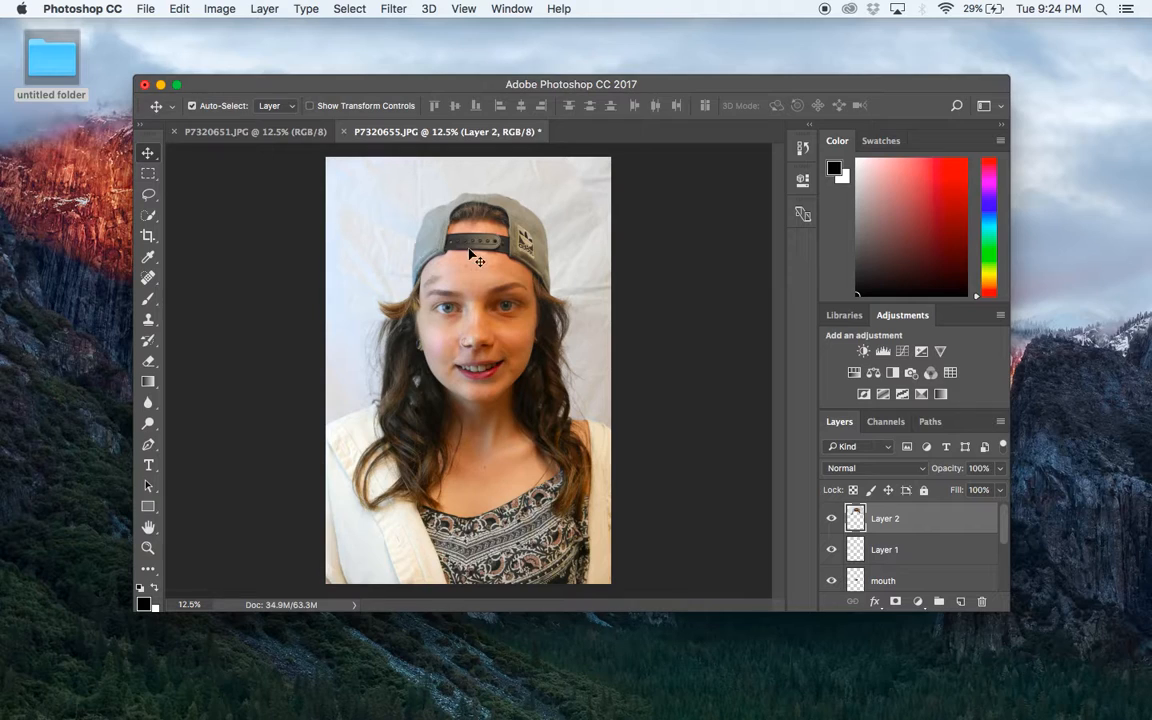
mouse_move(474, 250)
mouse_down()
mouse_move(458, 242)
mouse_move(469, 252)
mouse_up()
key(shift+Right)
key(shift+Right)
key(shift+Right)
key(shift+Right)
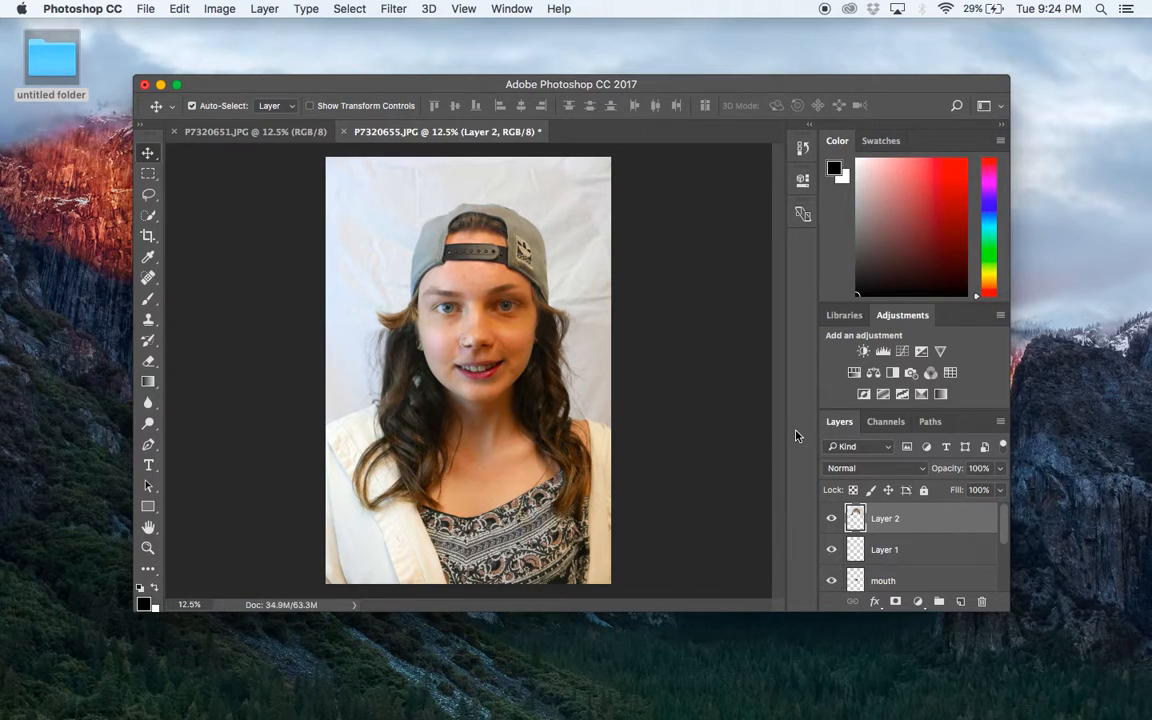
Step: Rotate the cap layer counter-clockwise by about 3.8°, adjust its position to fit the head, and apply the transform
click(179, 8)
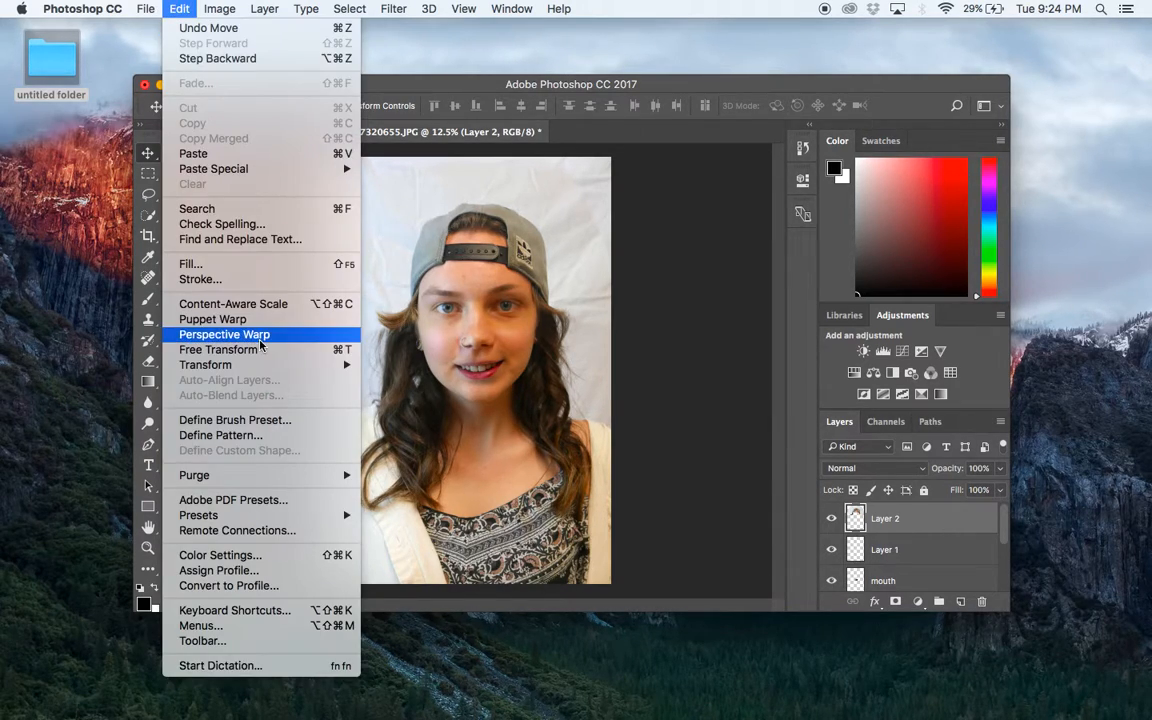
mouse_move(300, 365)
click(392, 404)
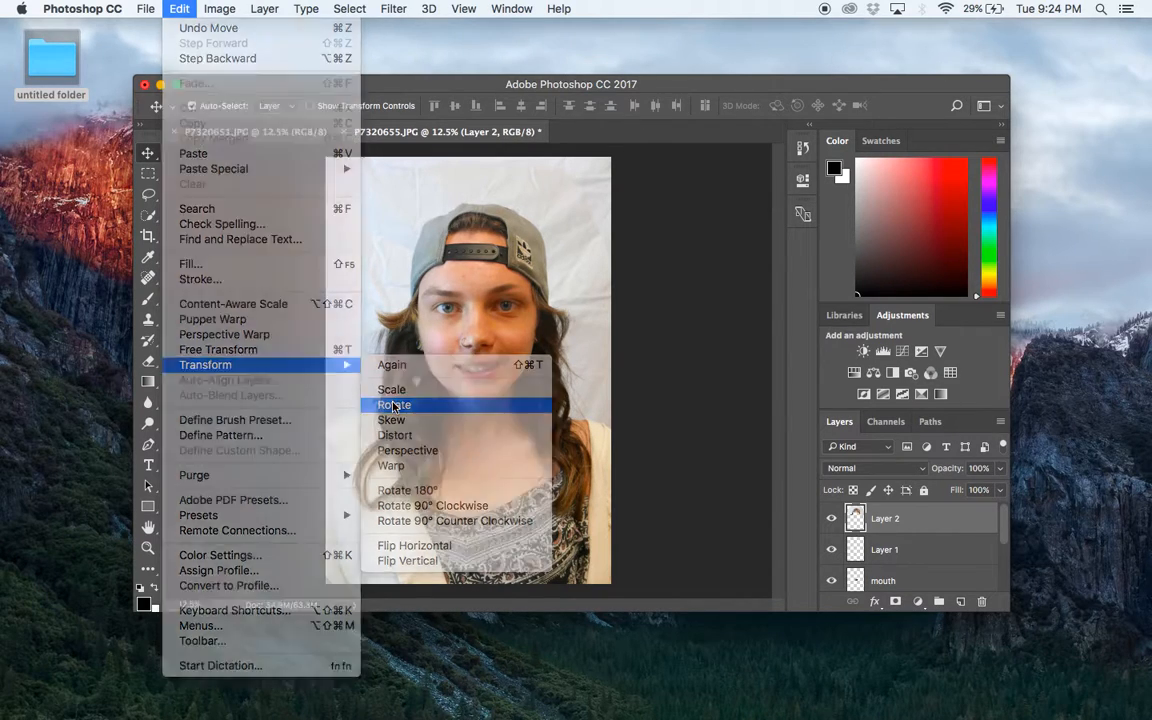
drag(332, 334, 337, 345)
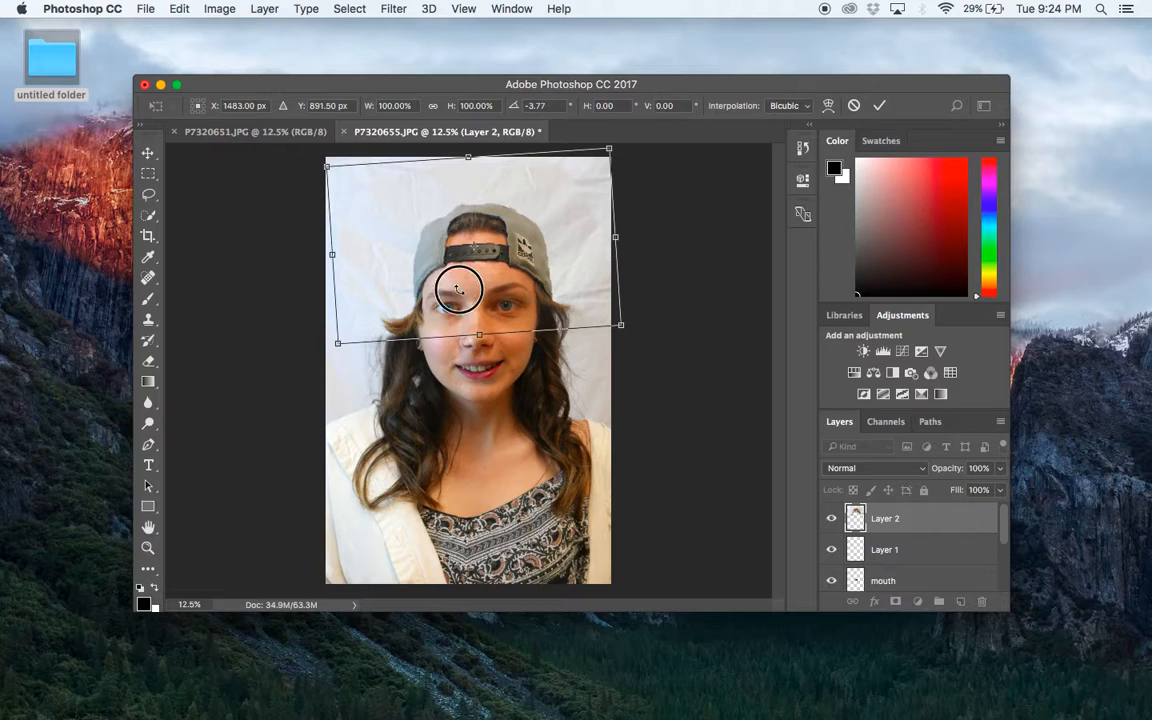
drag(442, 283, 457, 297)
double_click(505, 305)
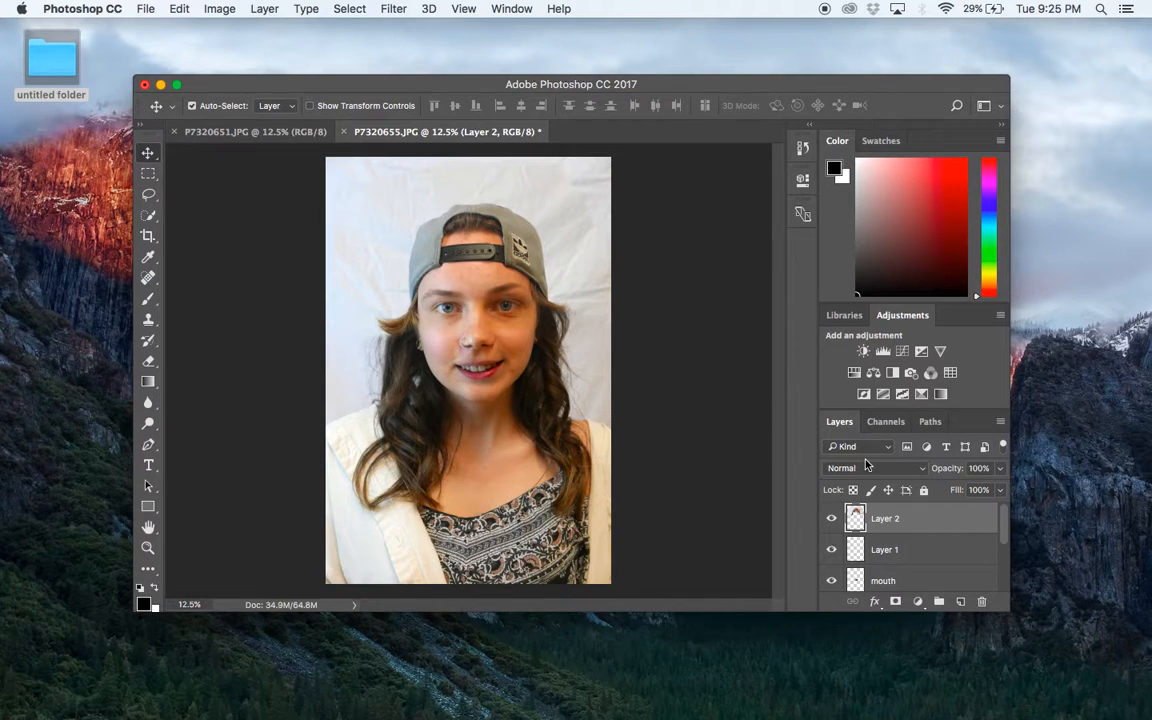
Step: Check the cap's fit over the original hair by lowering the layer's opacity to 66%, and restore it to 100%
click(1000, 468)
drag(1000, 489, 975, 490)
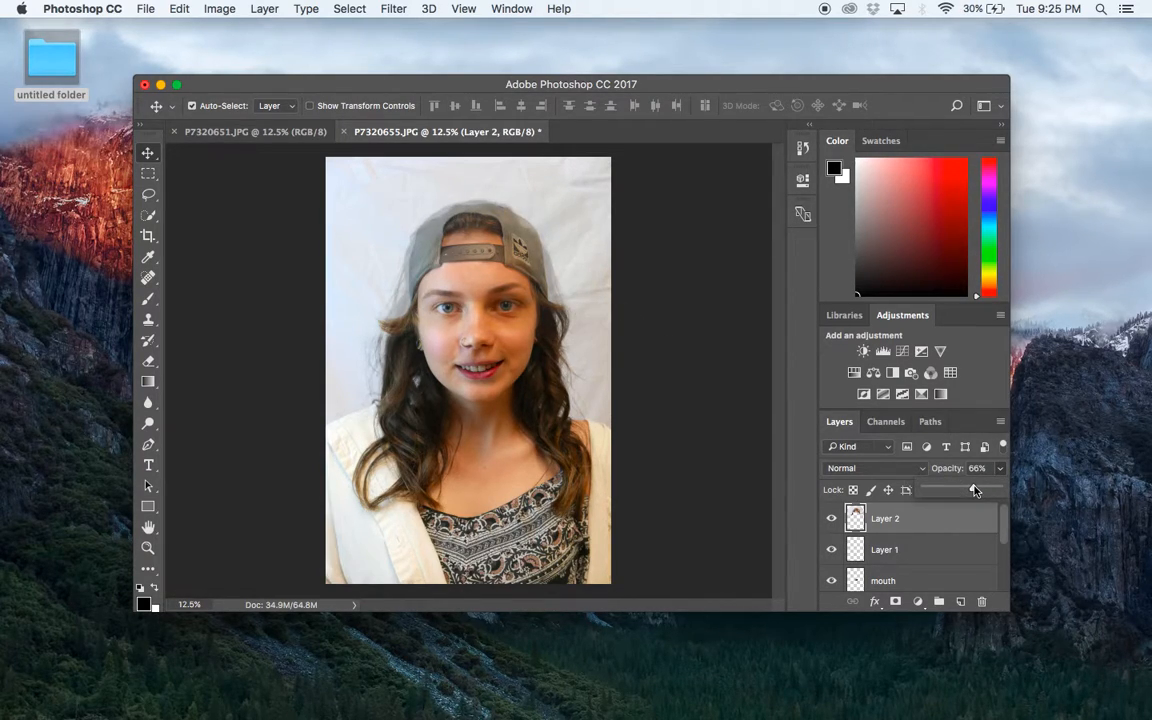
drag(975, 490, 1010, 497)
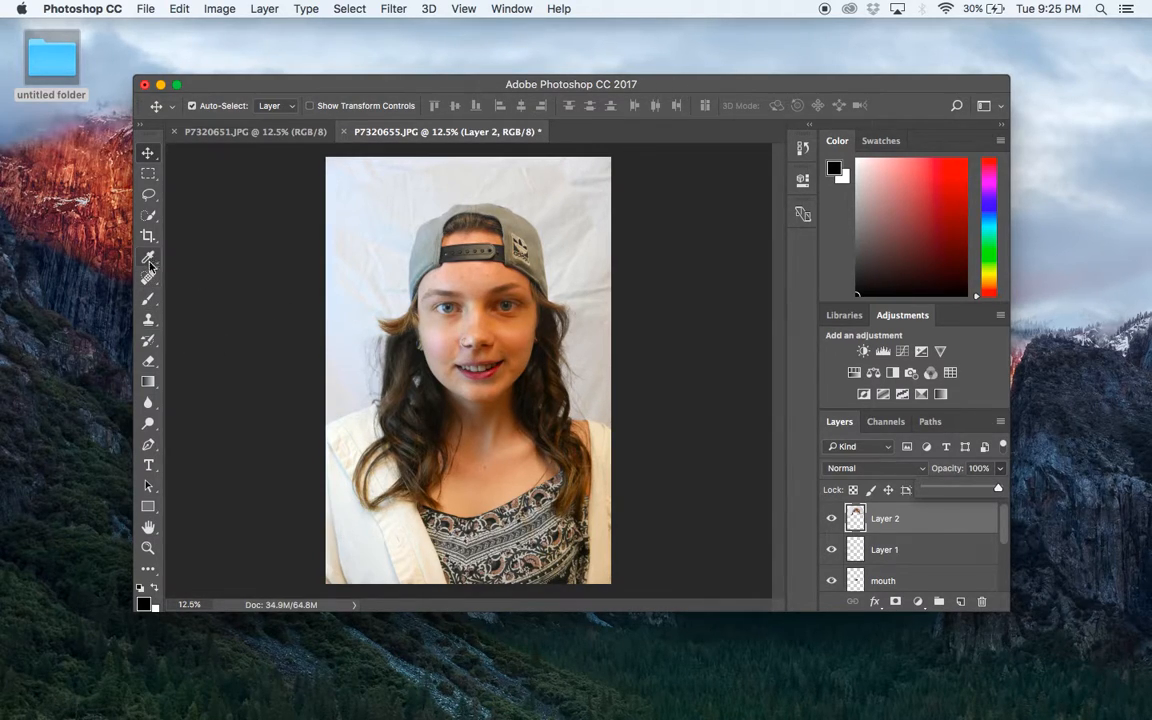
Step: Erase the cap layer's lower forehead edge with a soft 300 px Eraser to blend it into the face
click(150, 363)
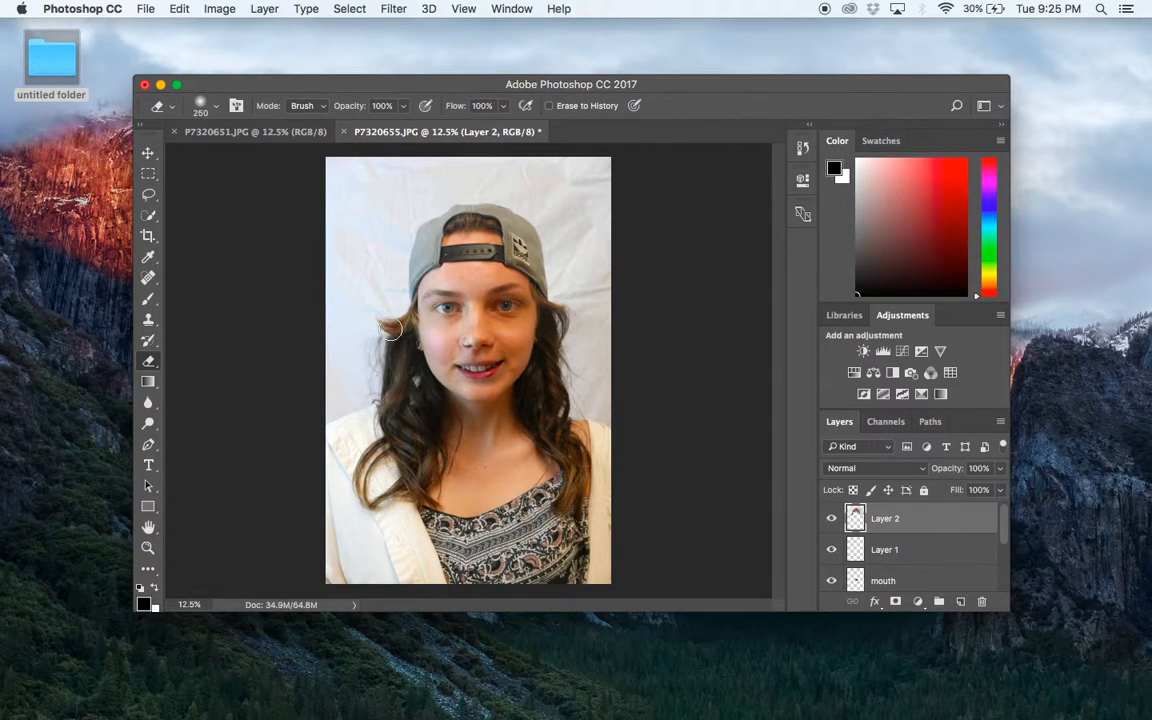
mouse_move(391, 327)
mouse_down()
mouse_move(380, 314)
mouse_move(399, 327)
mouse_move(404, 313)
mouse_move(360, 268)
mouse_move(394, 309)
mouse_move(356, 282)
mouse_move(365, 268)
mouse_move(406, 302)
mouse_move(397, 331)
mouse_up()
key(super+z)
mouse_move(494, 278)
mouse_down()
mouse_move(458, 267)
mouse_move(432, 285)
mouse_move(473, 265)
mouse_move(512, 283)
mouse_up()
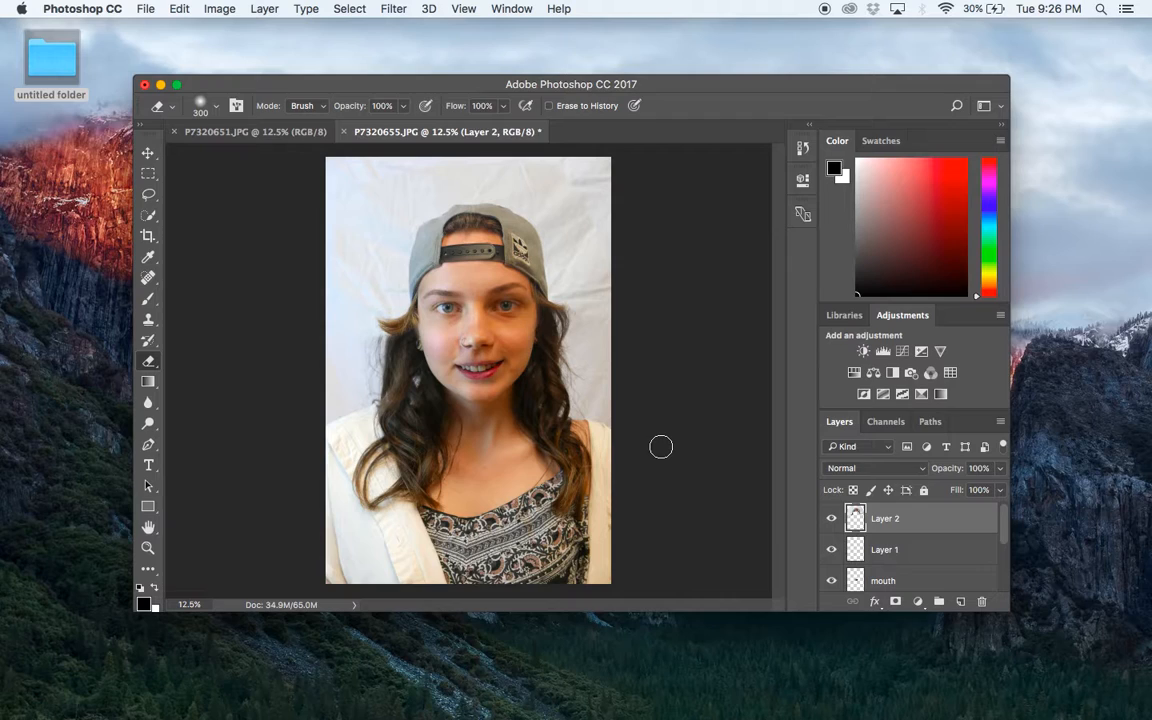
Step: Save the layered composite in Photoshop format, named with the surname followed by "_newkid", with Maximize Compatibility enabled
click(144, 9)
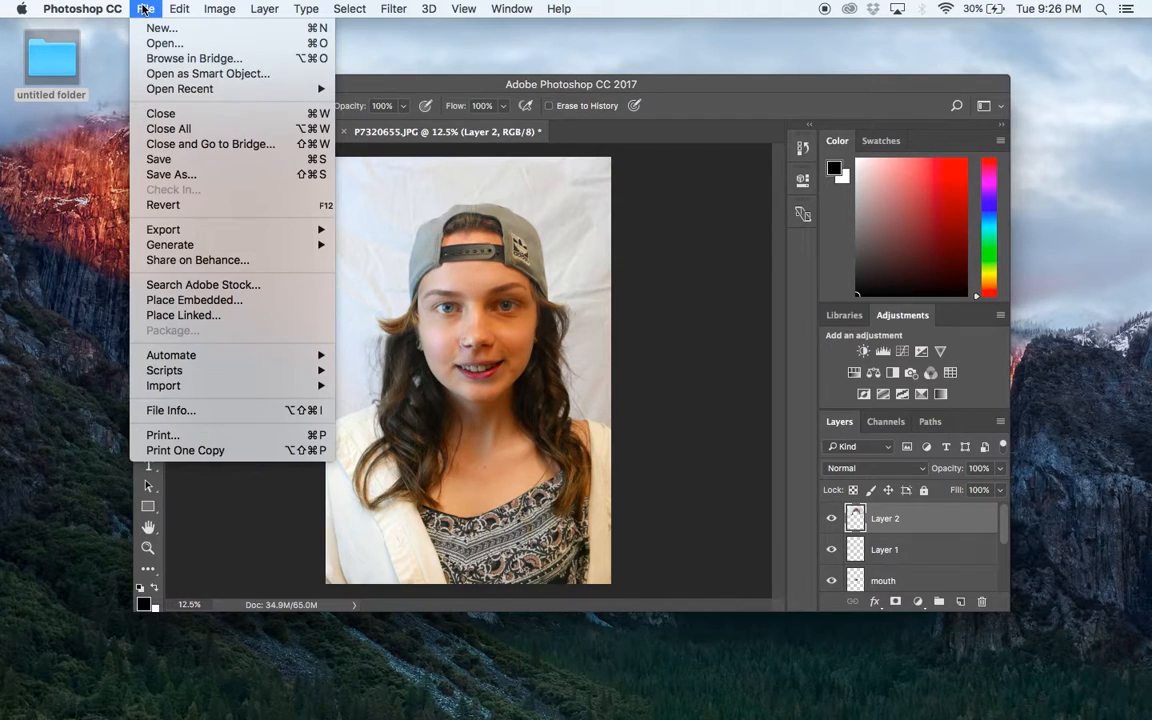
click(172, 166)
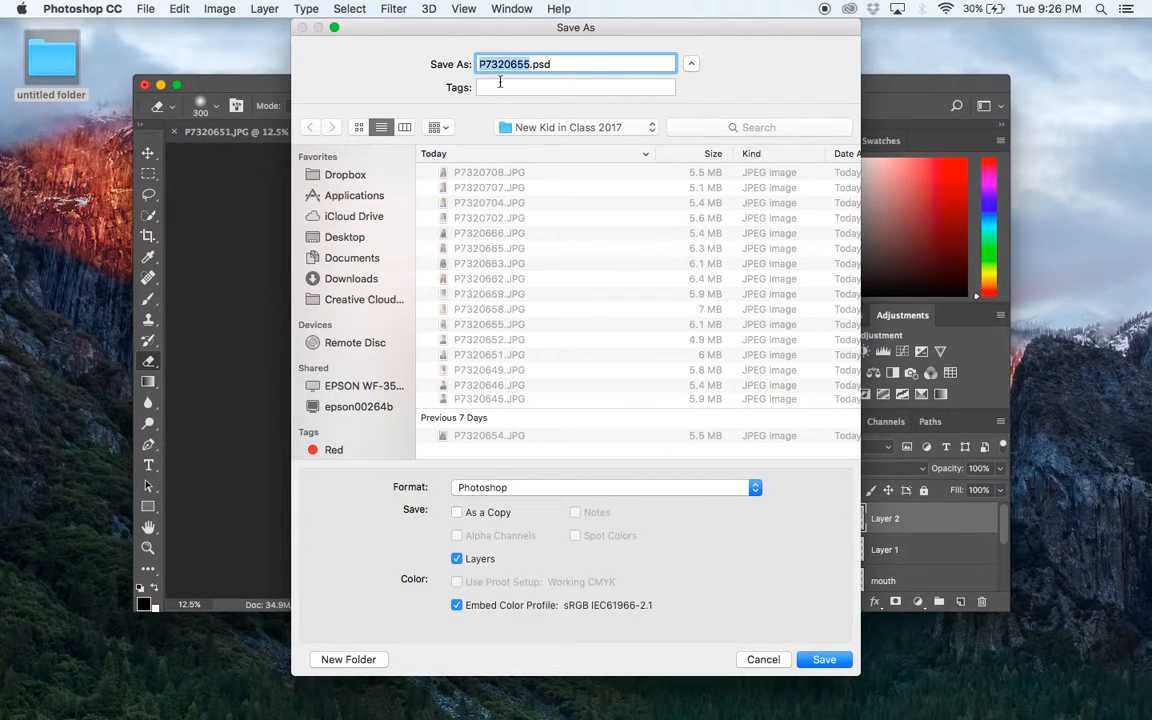
text(coleman_newkid)
click(824, 660)
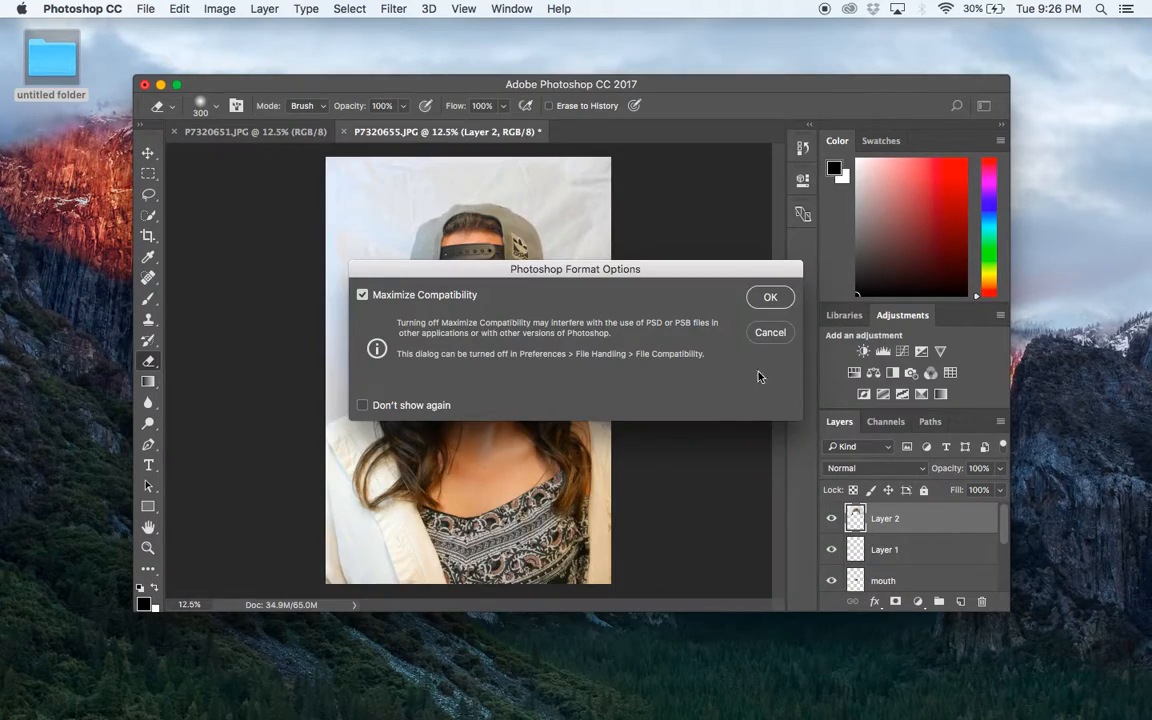
click(770, 297)
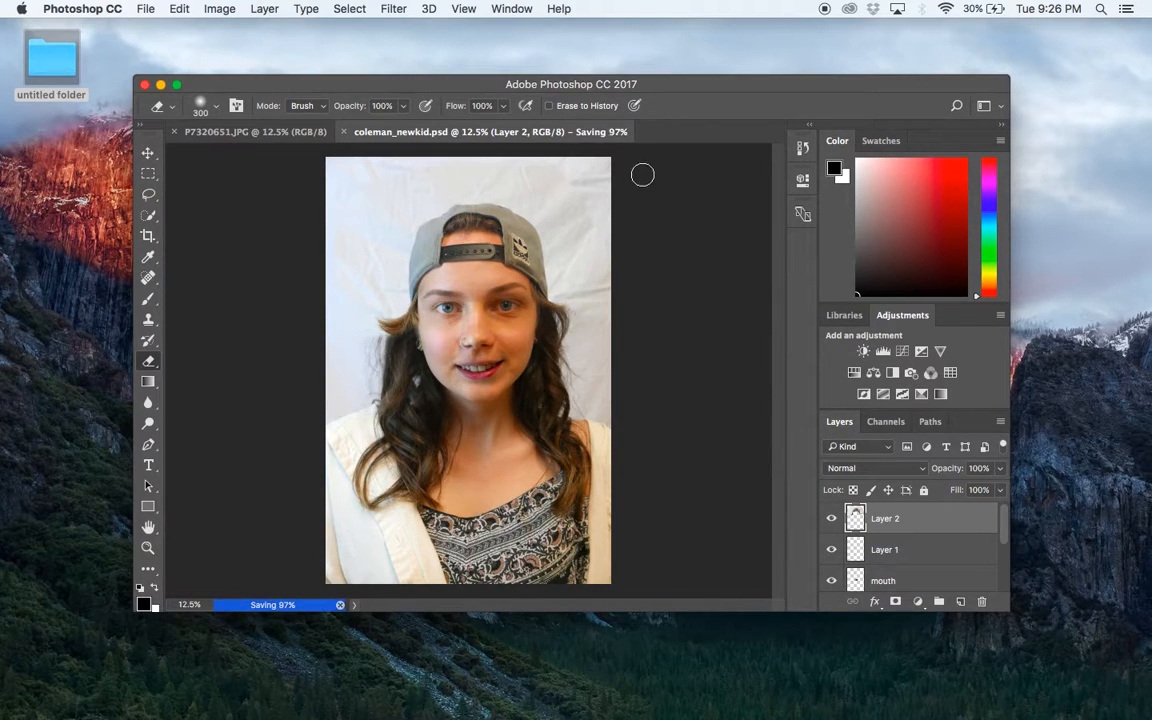
scroll(899, 556, down, 1)
scroll(899, 556, down, 1)
scroll(898, 552, up, 3)
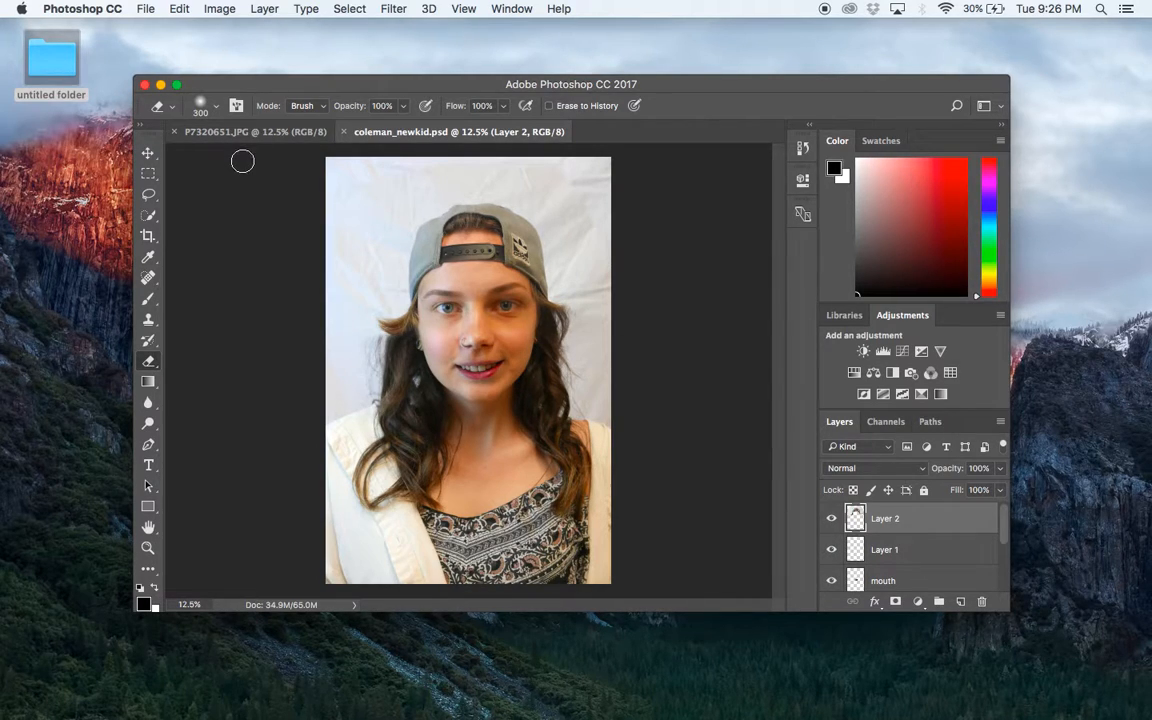
Step: Save a JPEG copy of the composite under the same file name with quality 12 (Maximum) and the Baseline ("Standard") format
click(146, 9)
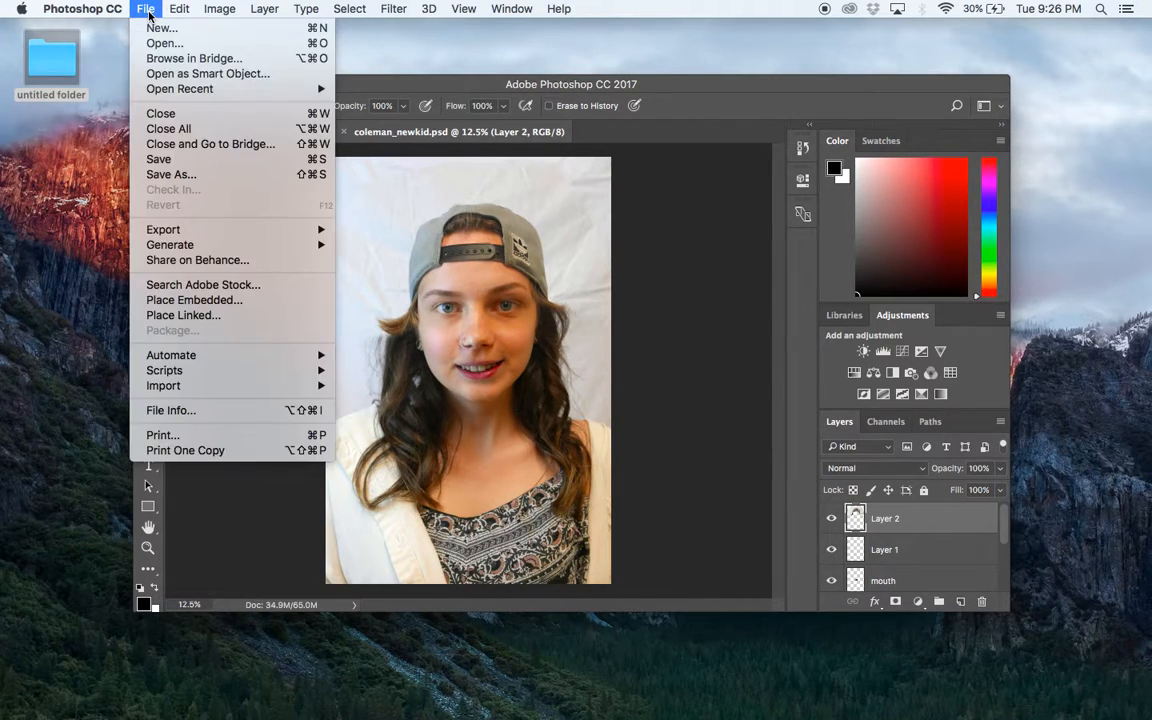
click(189, 183)
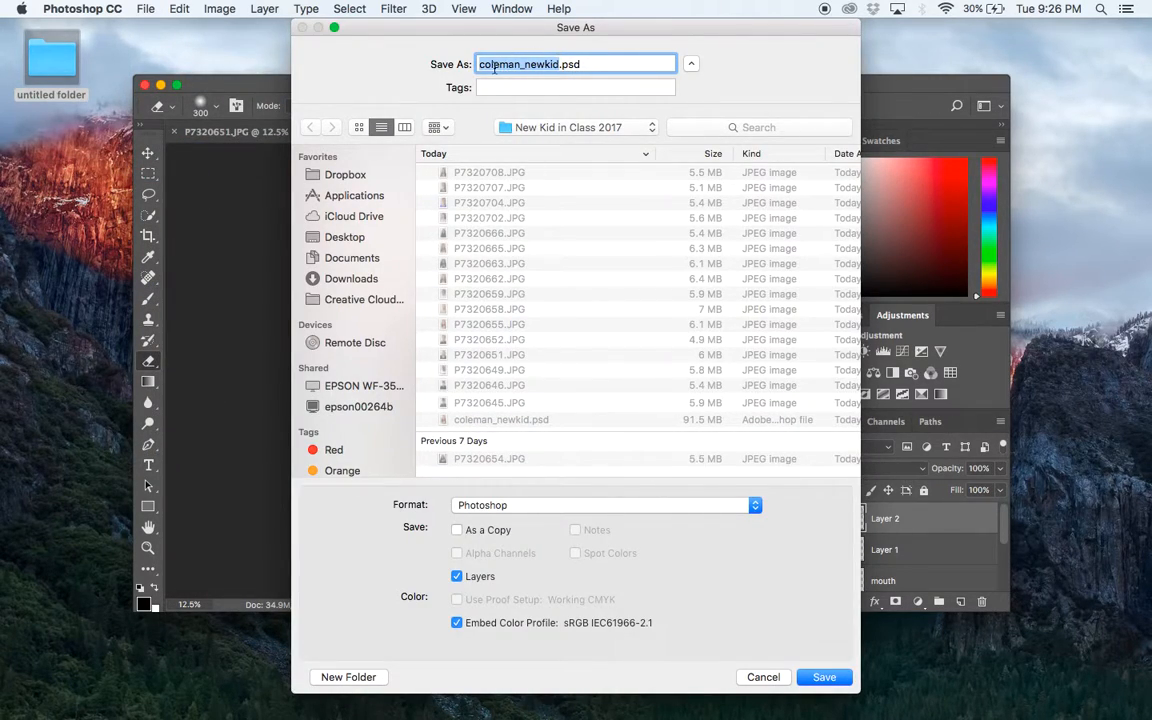
click(479, 511)
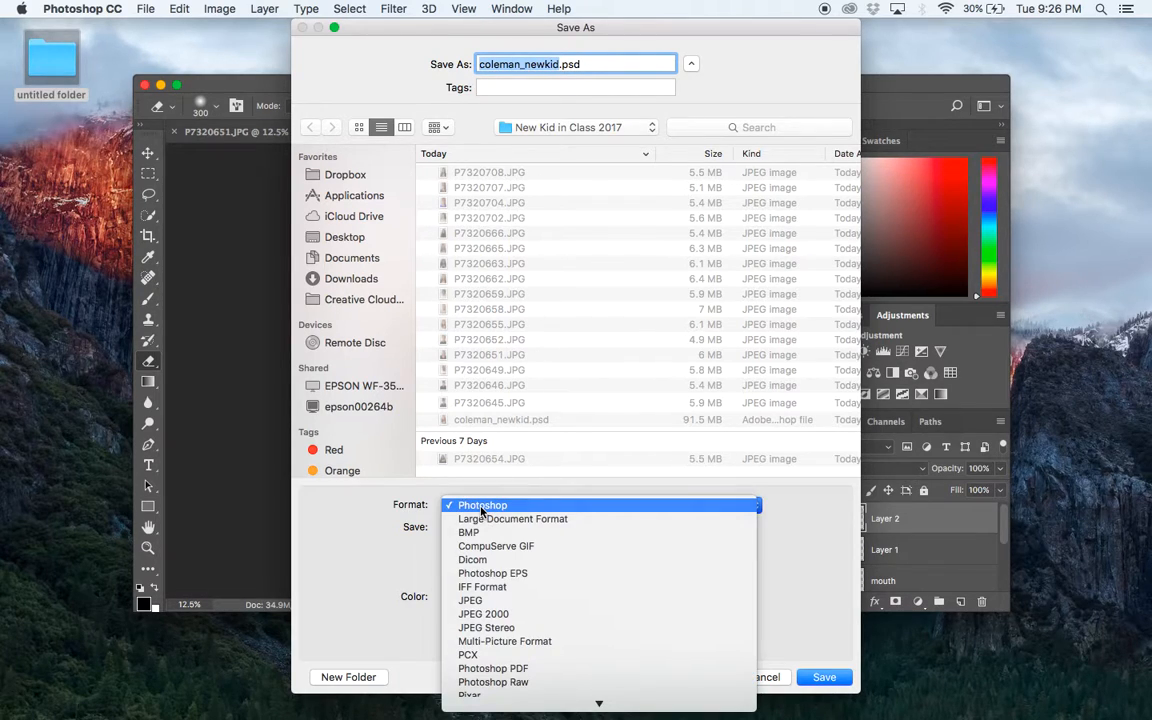
click(477, 602)
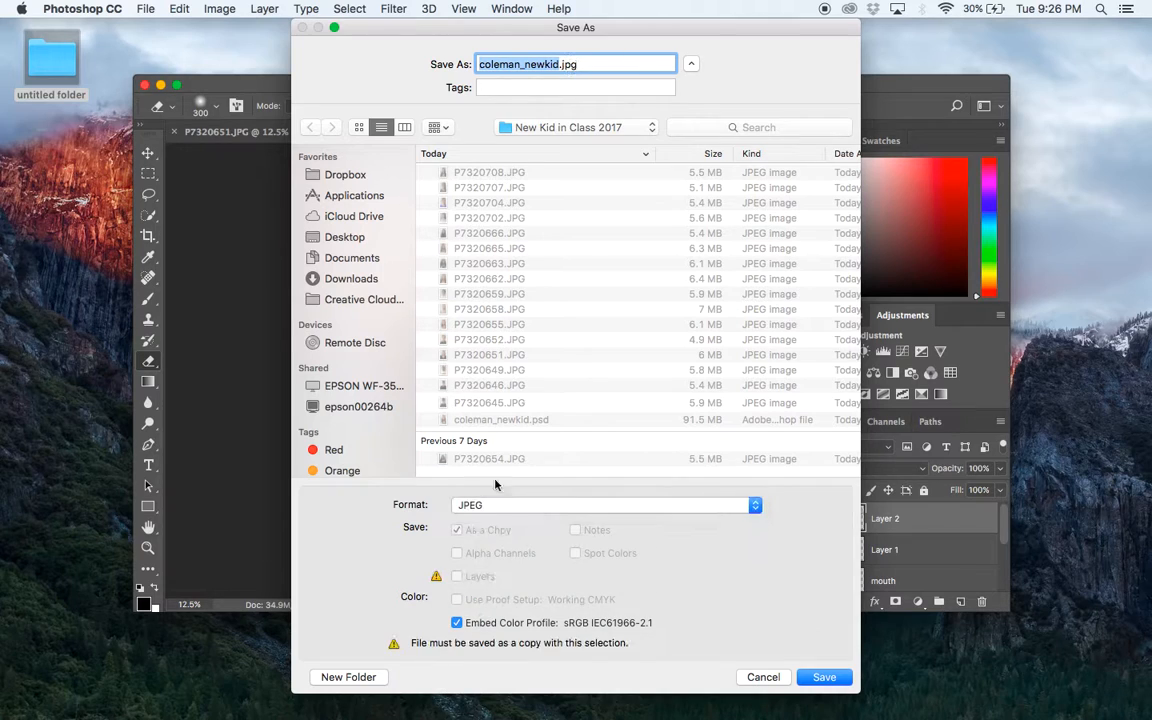
click(823, 677)
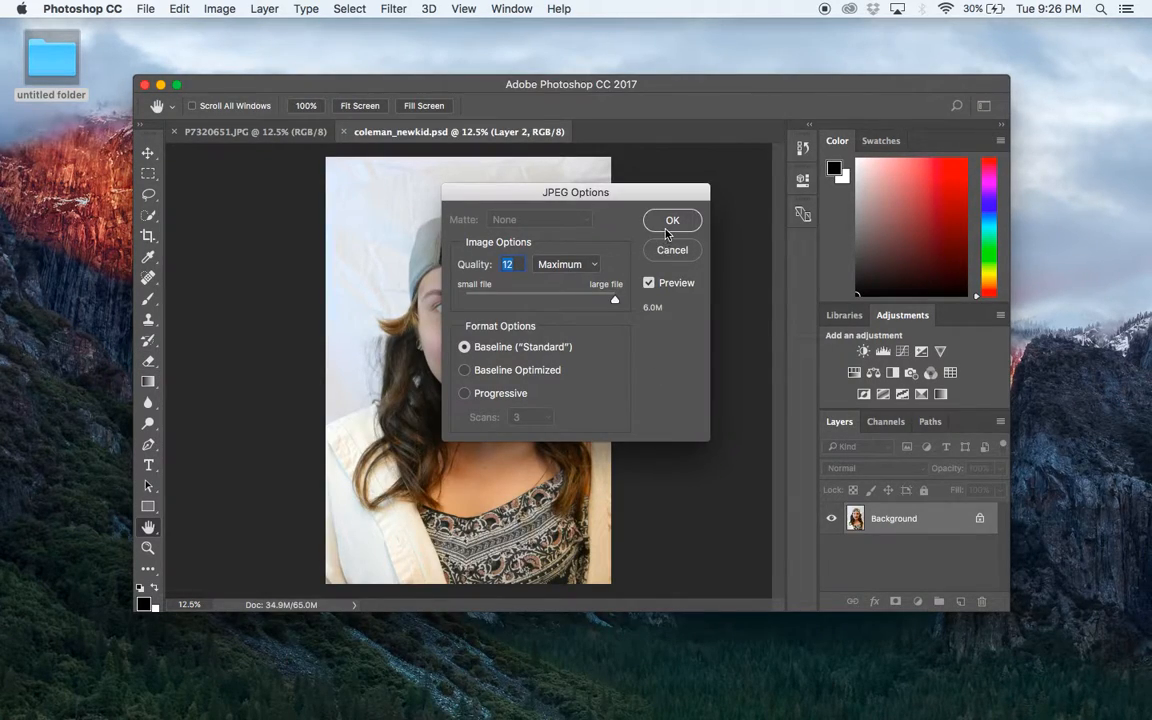
click(666, 229)
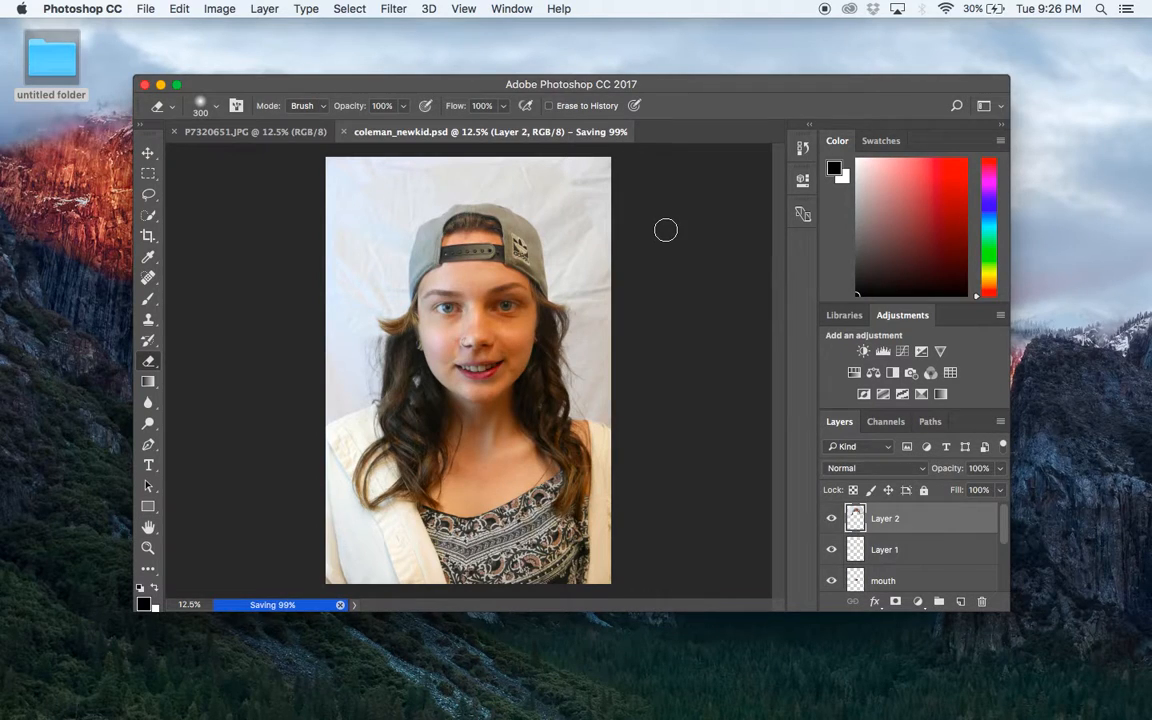